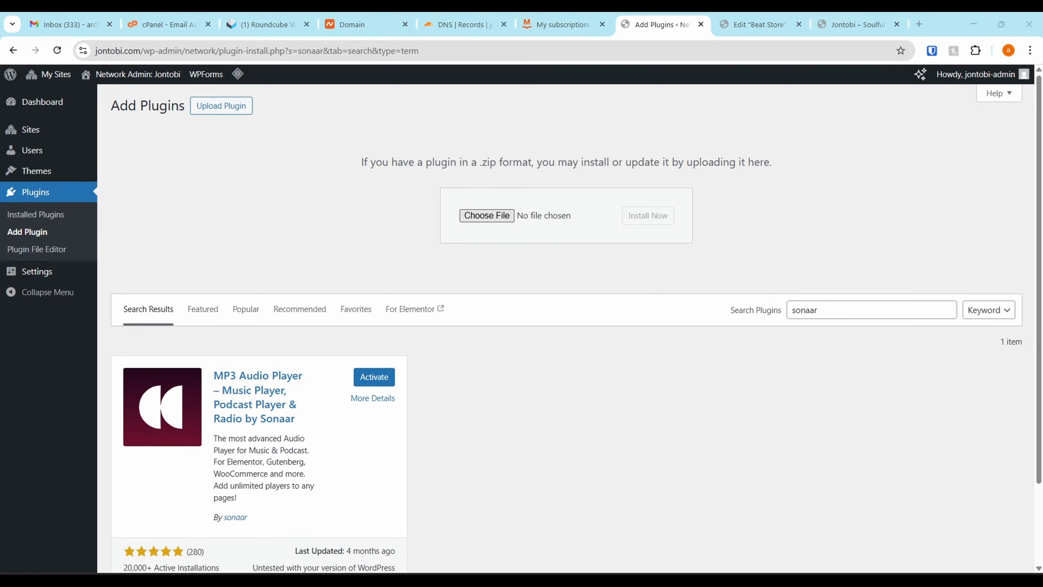
drag(544, 16, 503, 217)
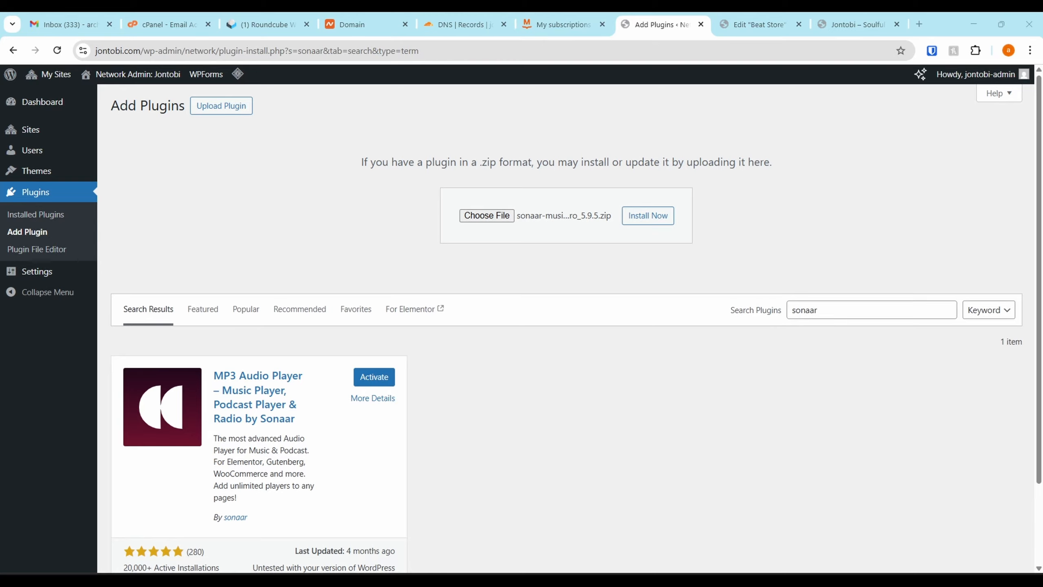
drag(1041, 197, 109, 16)
click(362, 376)
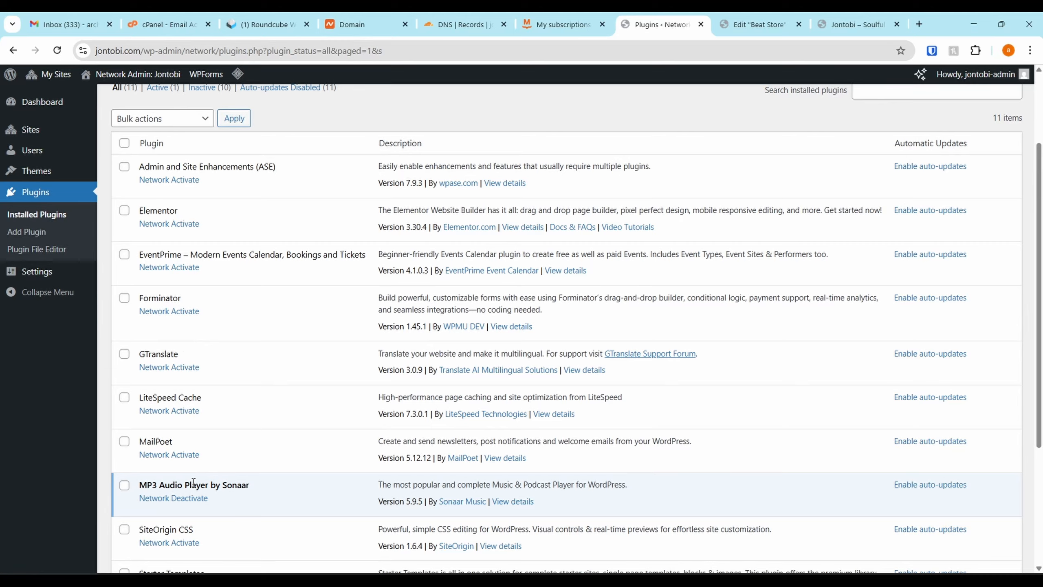
scroll(194, 482, down, 2)
click(184, 408)
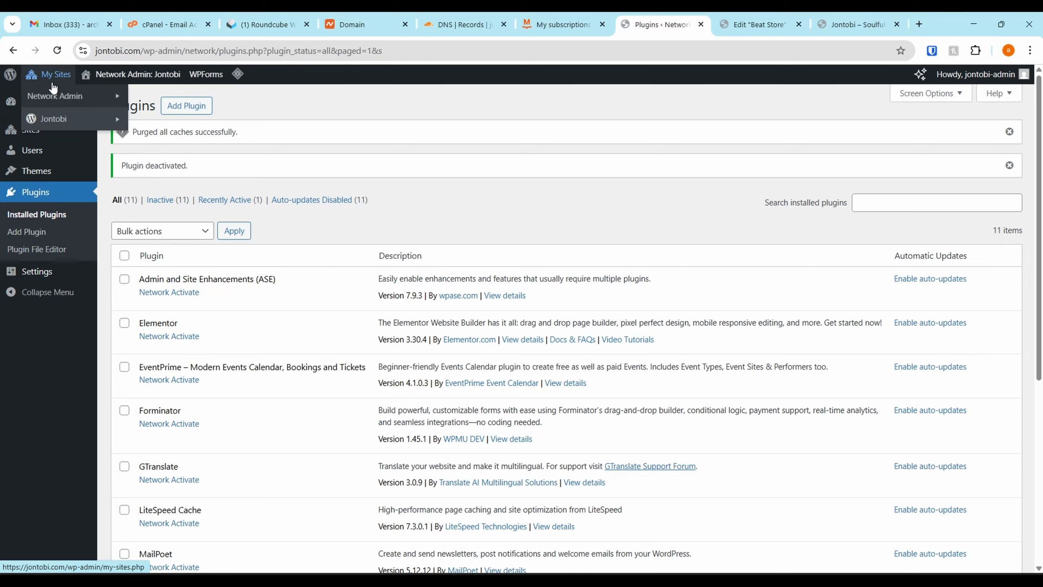
Activate MP3 Audio Player by Sonaar for the Jontobi site only and skip its setup wizard
mouse_move(56, 117)
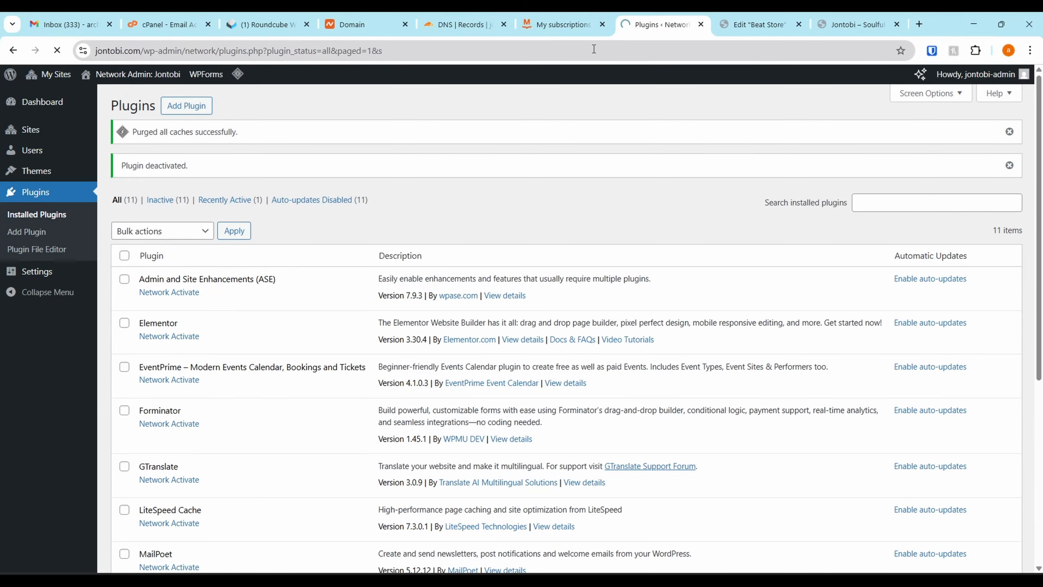
scroll(40, 262, down, 5)
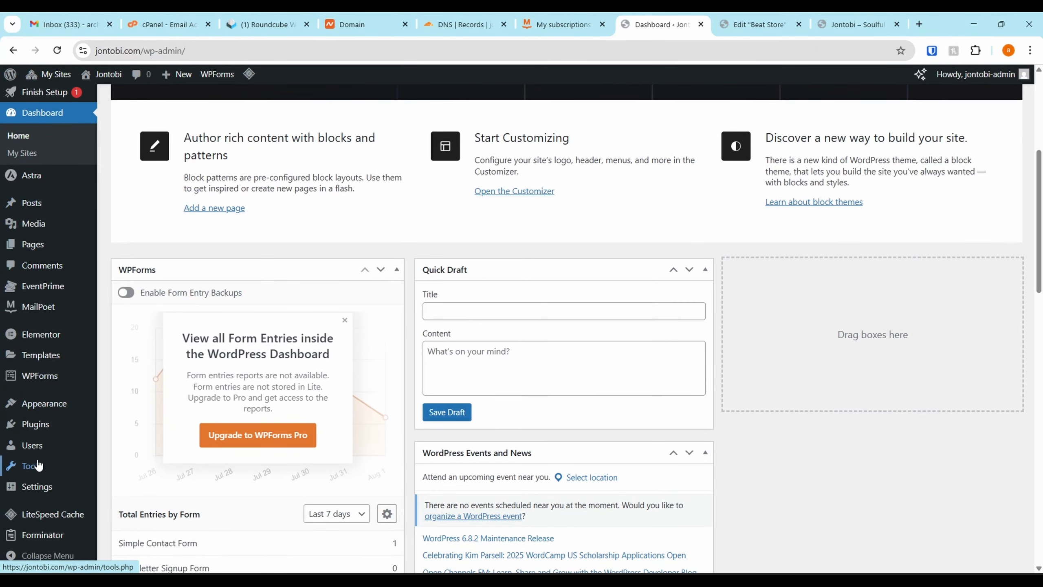
click(45, 428)
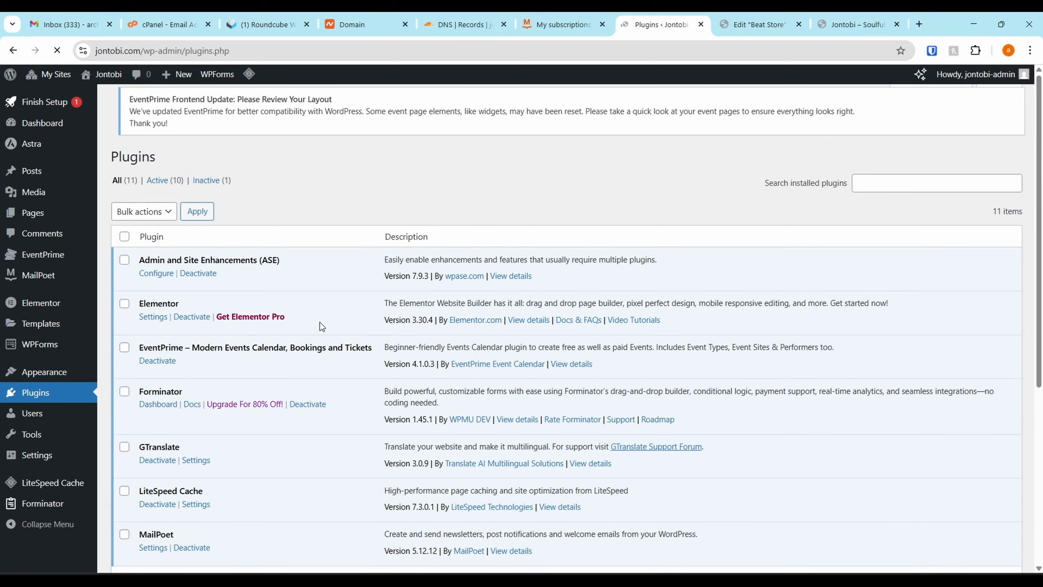
scroll(230, 376, down, 5)
click(158, 374)
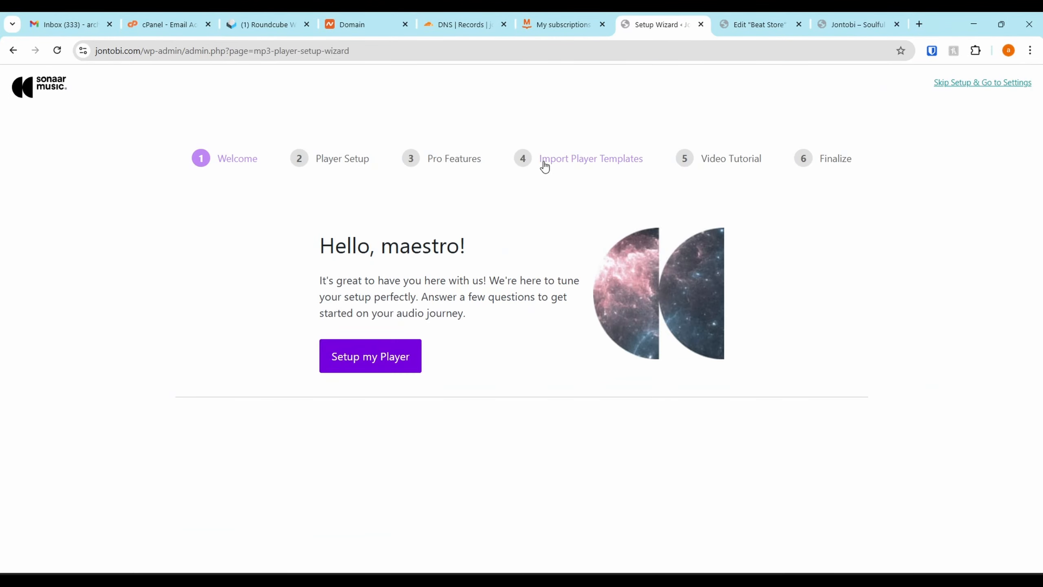
click(979, 83)
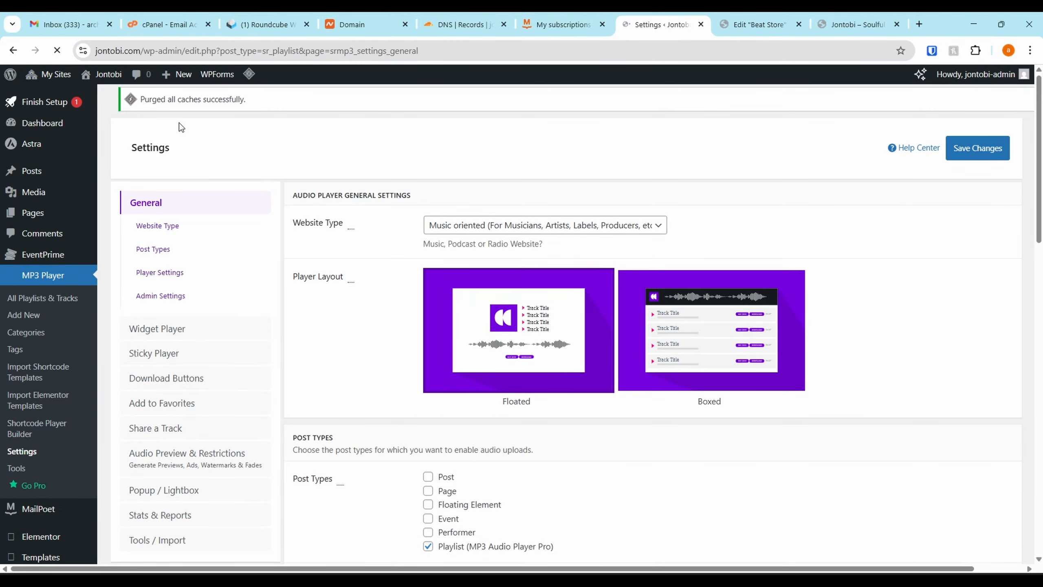
Upload sonaar-music-pro_5.9.5.zip as a plugin in the network admin and install it
mouse_move(53, 75)
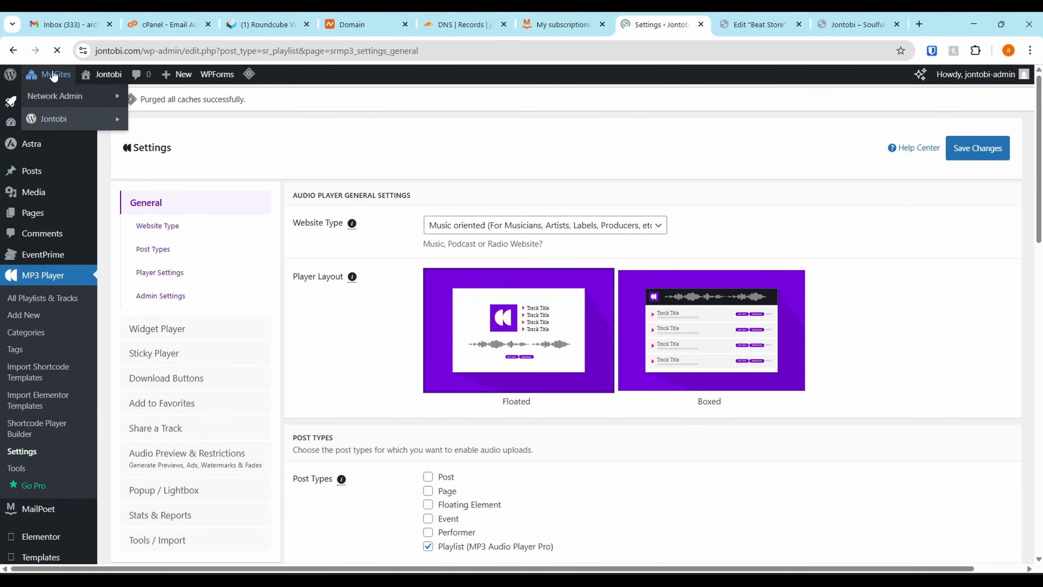
mouse_move(70, 101)
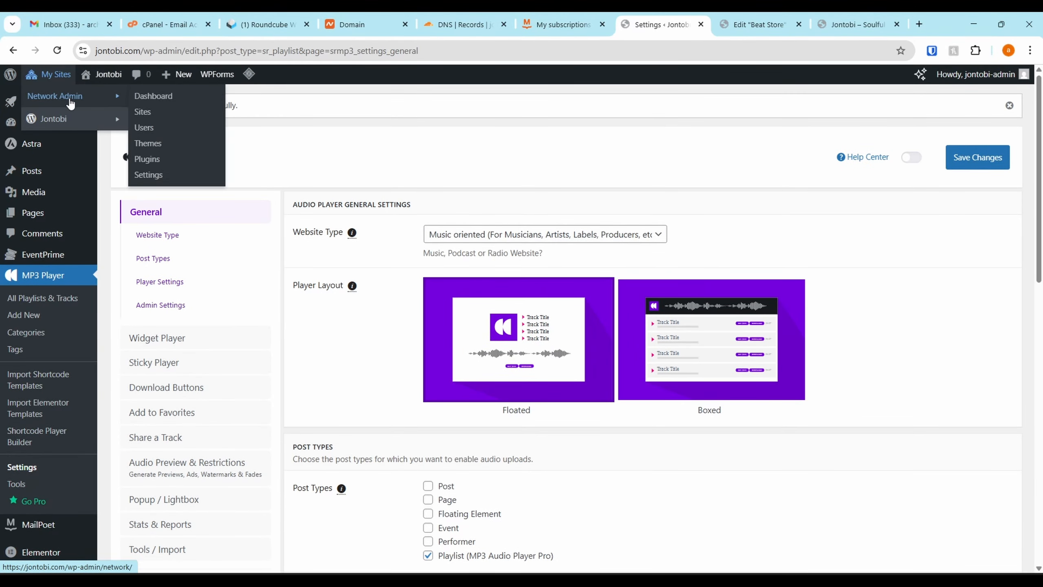
click(176, 164)
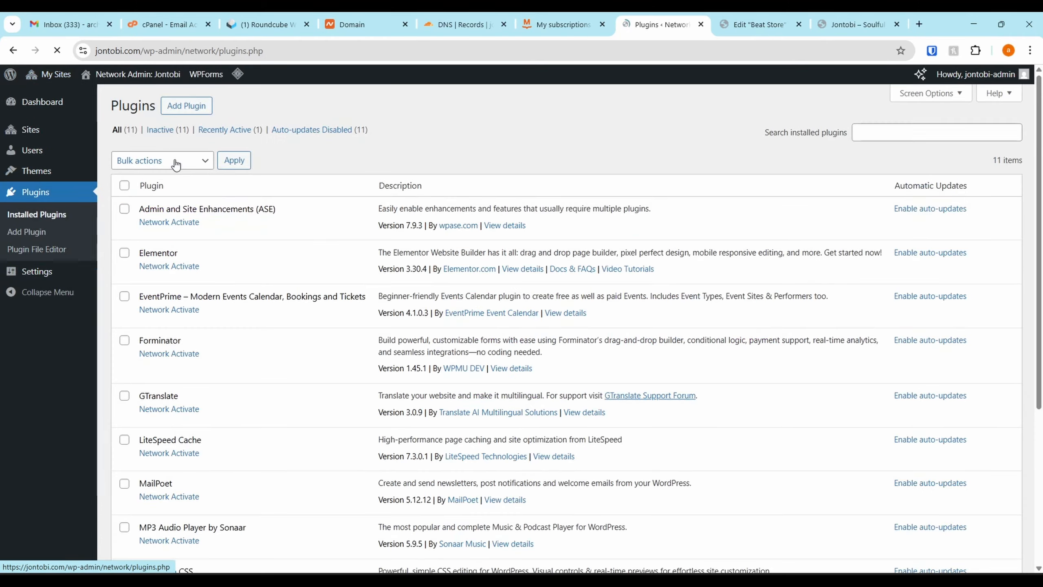
click(196, 107)
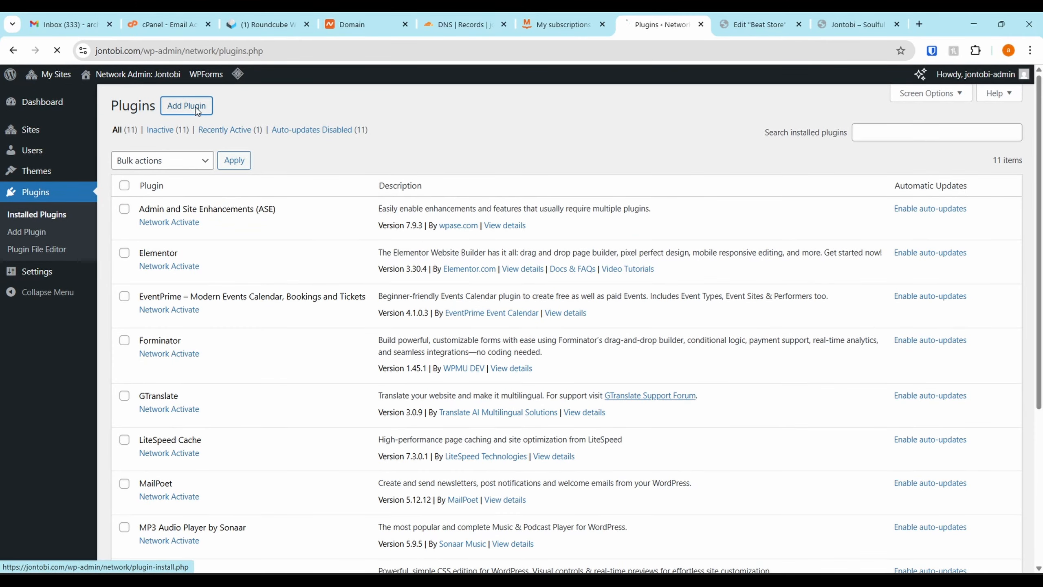
scroll(328, 245, down, 5)
scroll(347, 235, up, 5)
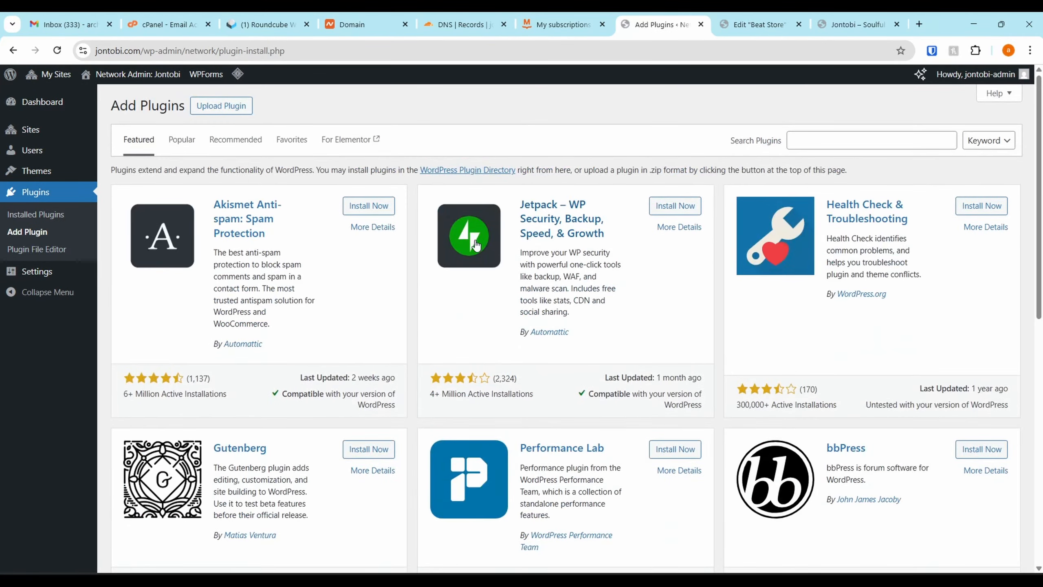
click(217, 105)
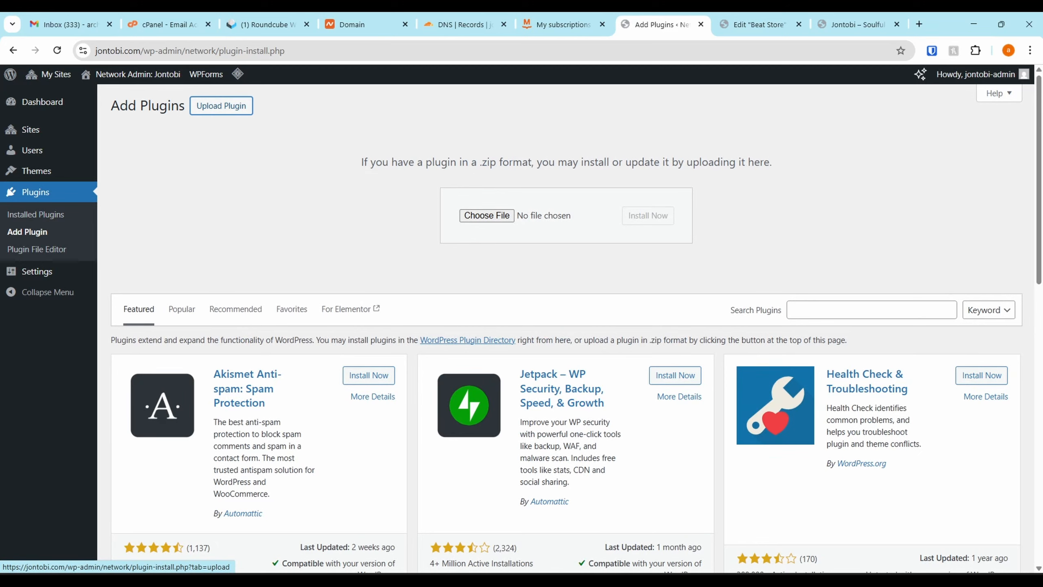
drag(824, 214, 511, 216)
click(660, 221)
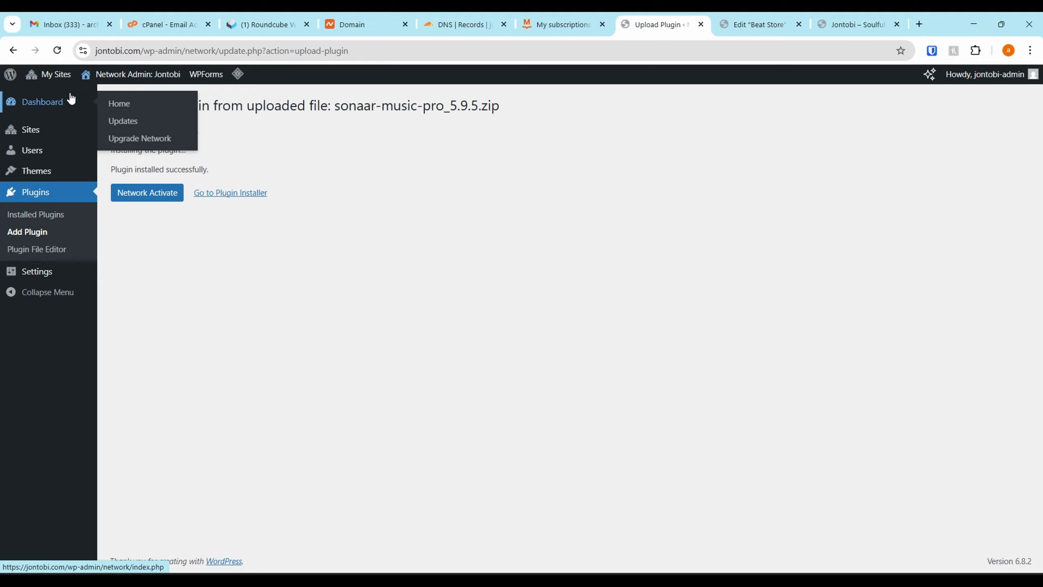
Activate the MP3 Audio Player by Sonaar - Pro Addon in the Jontobi site's own plugin list
mouse_move(103, 87)
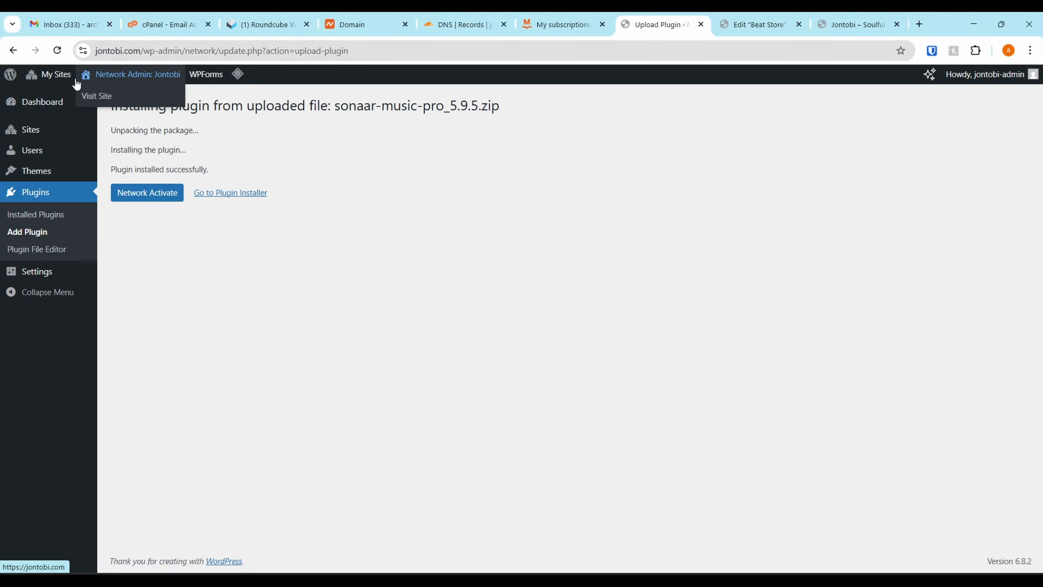
mouse_move(54, 75)
mouse_move(54, 121)
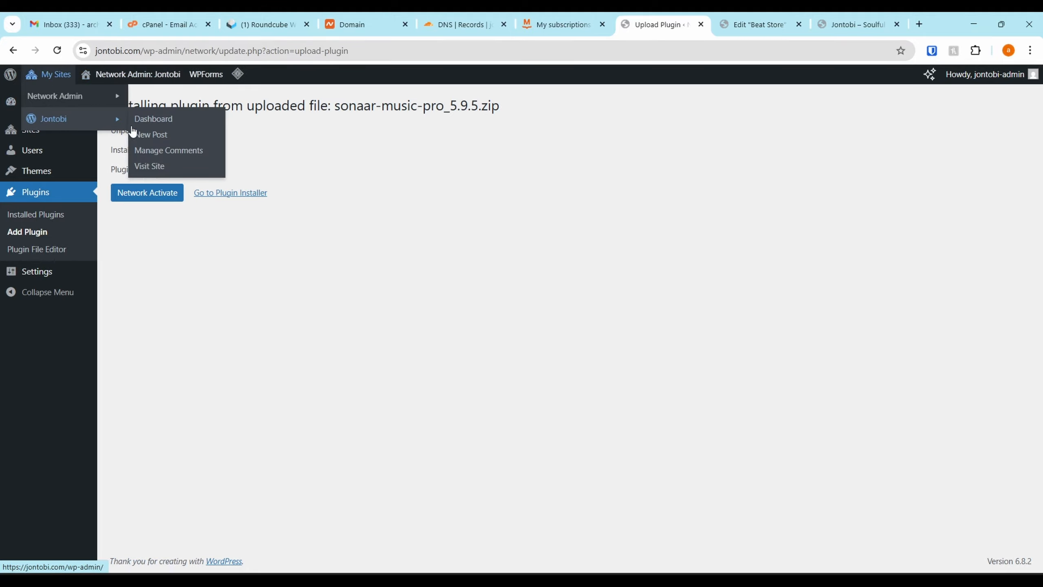
click(161, 124)
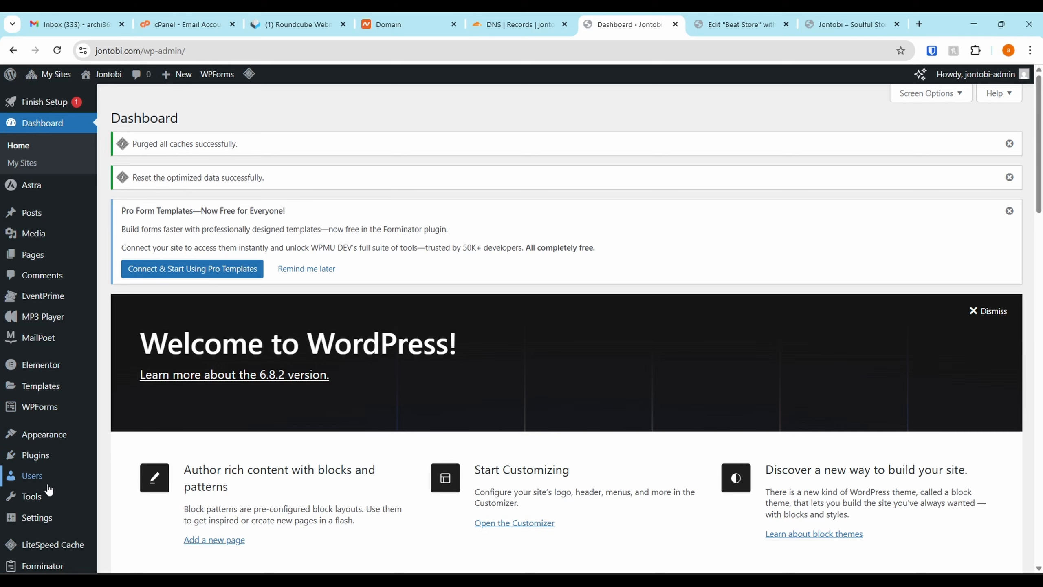
click(36, 454)
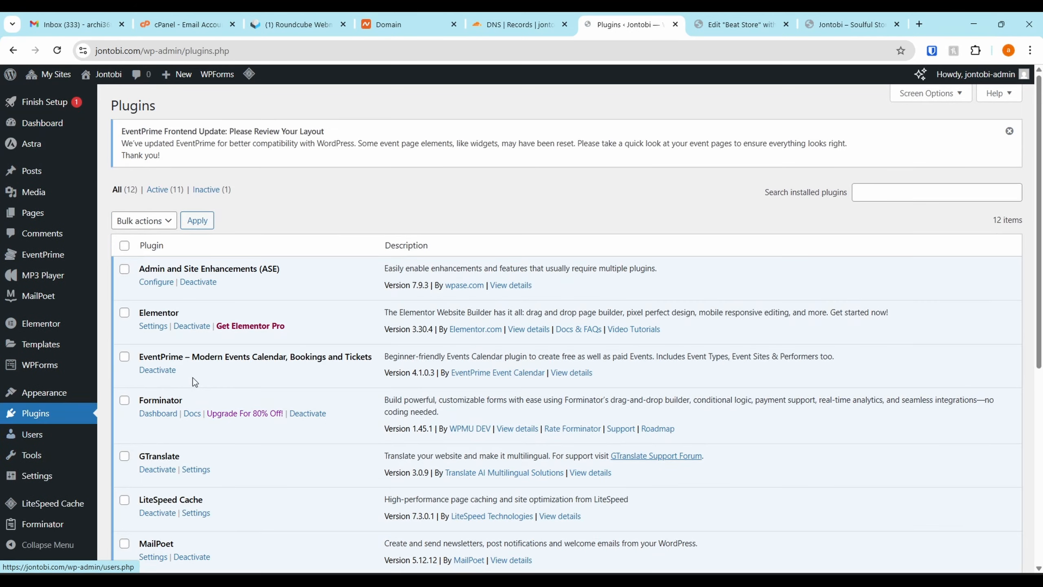
scroll(171, 388, down, 3)
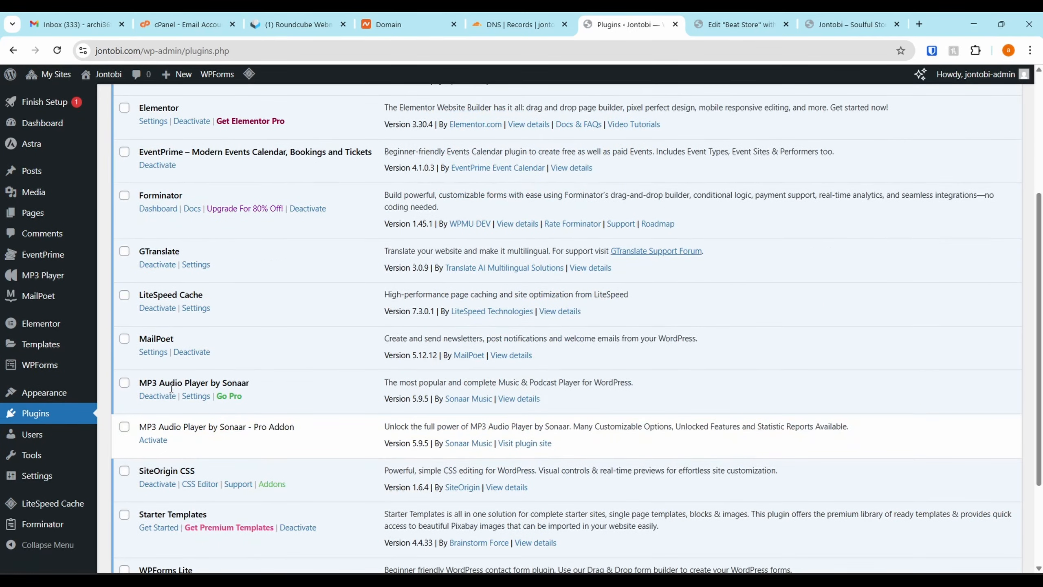
click(158, 442)
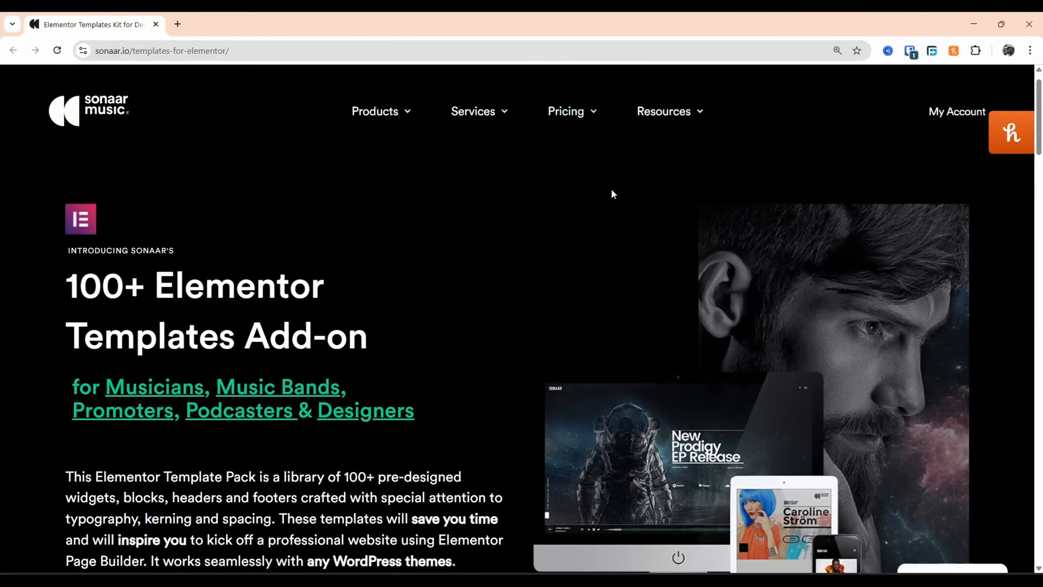
scroll(464, 317, down, 3)
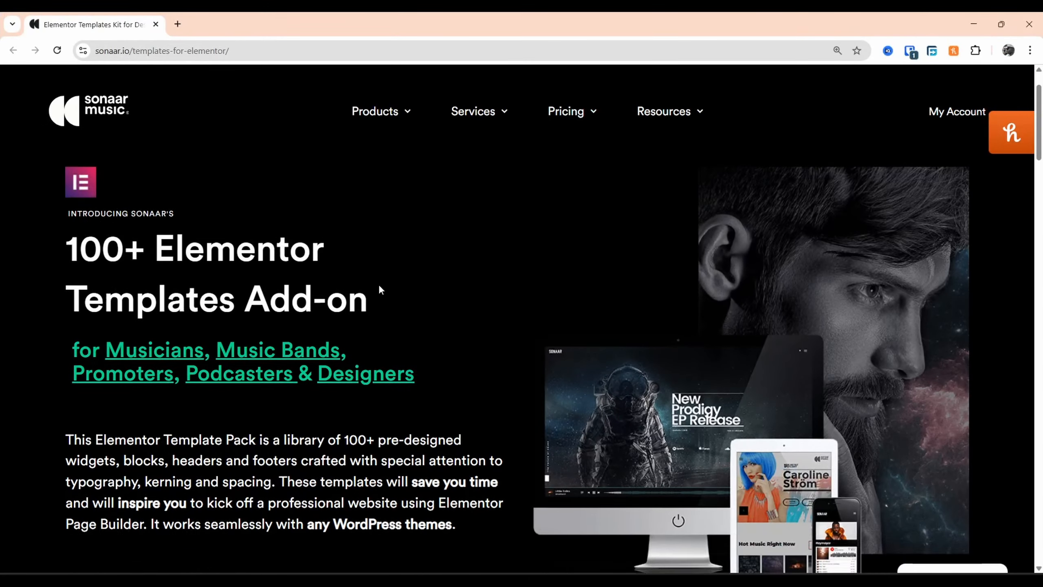
Browse the previews in Sonaar's 100+ Elementor Templates Add-on page to examine the included template designs
scroll(452, 300, down, 5)
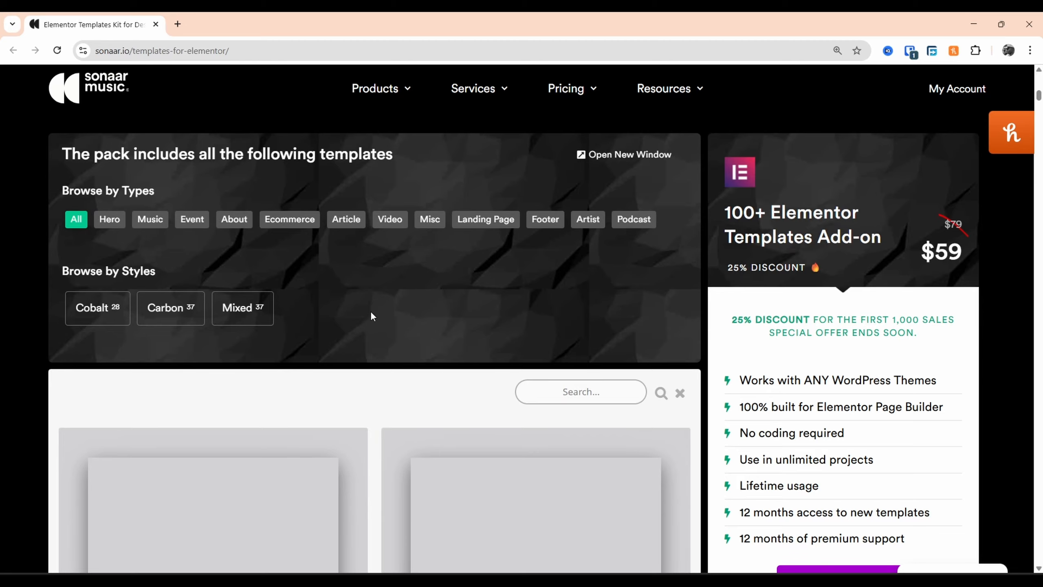
scroll(372, 316, down, 8)
scroll(486, 327, up, 3)
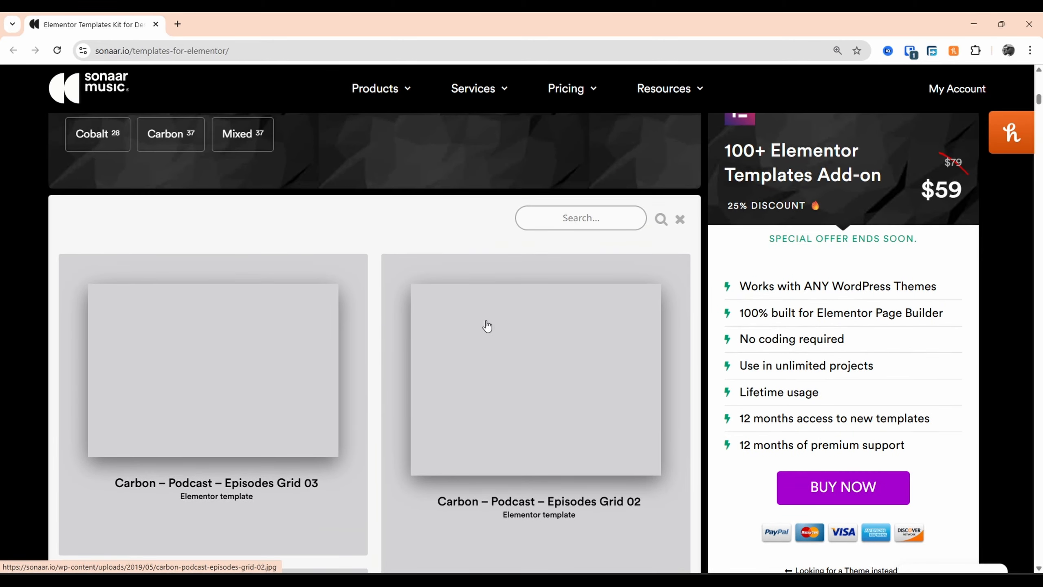
scroll(450, 342, down, 12)
scroll(512, 322, down, 5)
scroll(512, 322, down, 15)
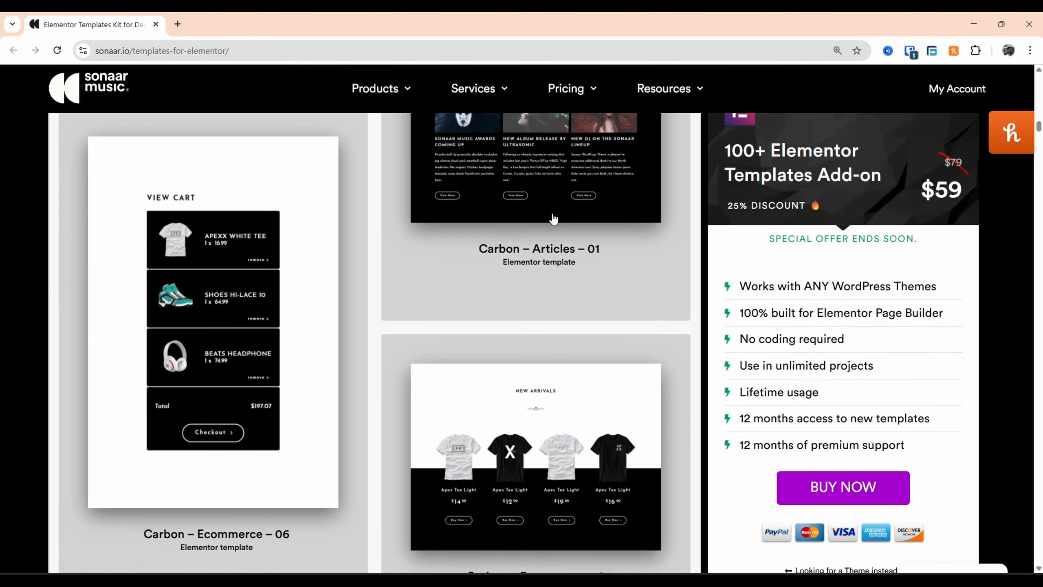
scroll(394, 306, down, 20)
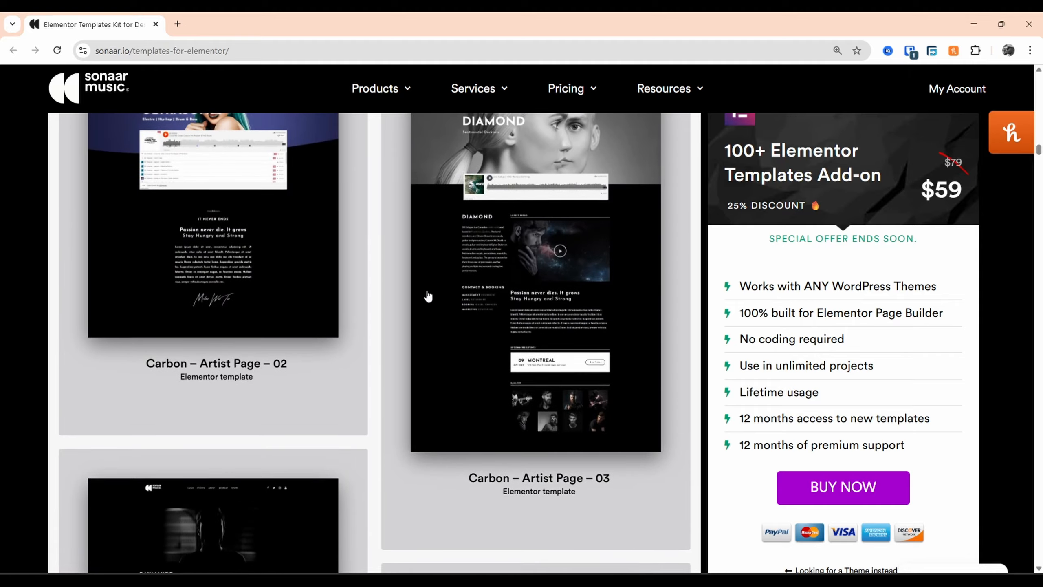
scroll(398, 316, down, 20)
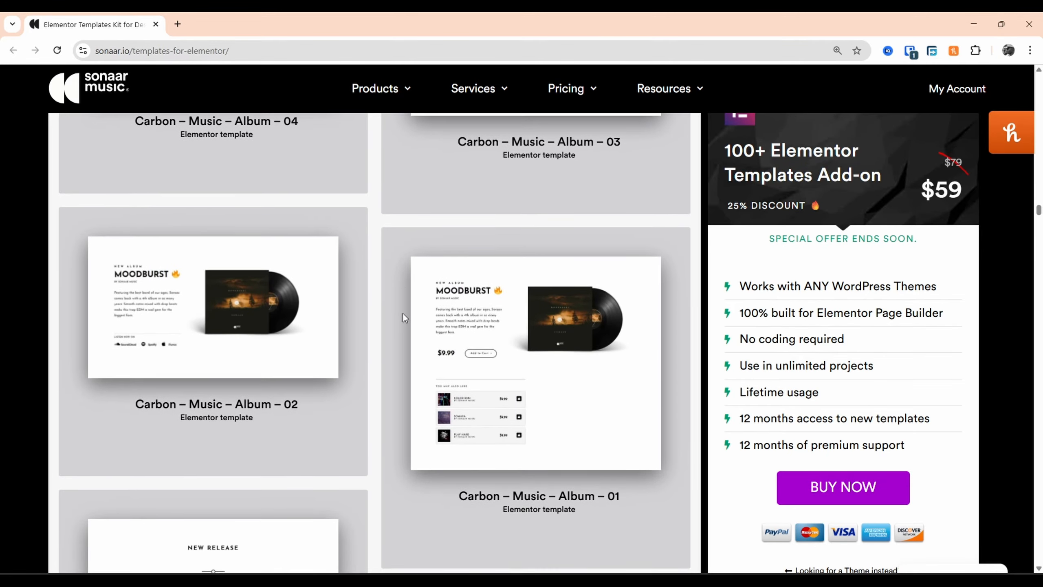
scroll(402, 312, up, 20)
scroll(394, 287, up, 15)
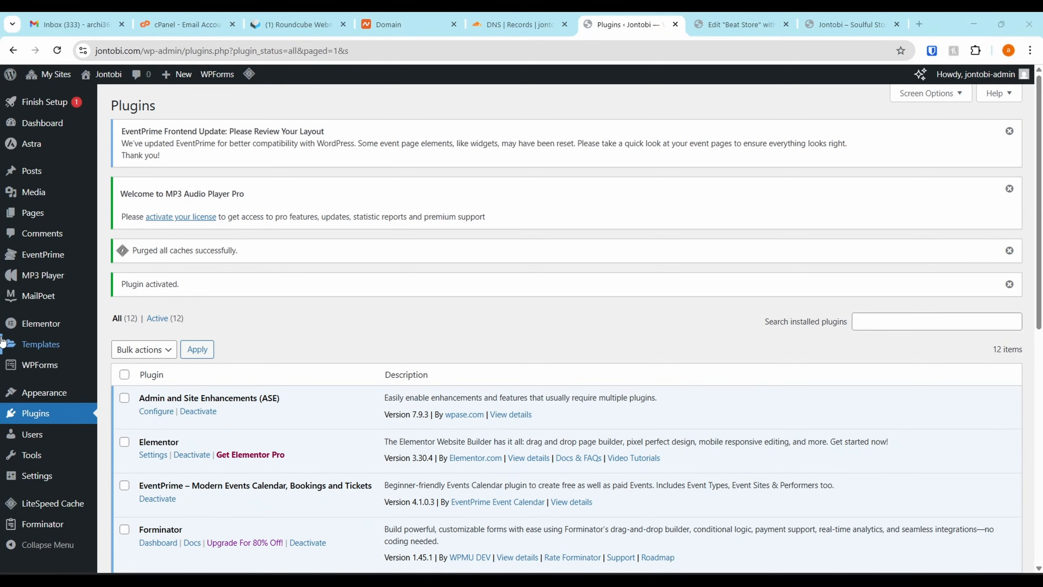
scroll(8, 341, down, 5)
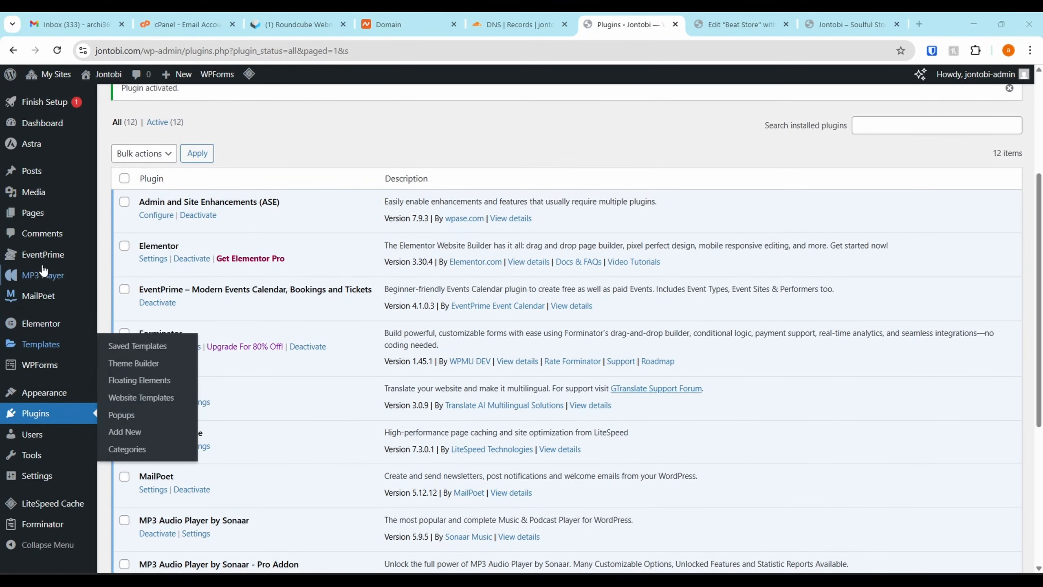
Import the zip archive of Sonaar's 100+ Elementor JSON templates (JSON-V2) into the site's saved templates, accepting the JSON file warning
mouse_move(39, 343)
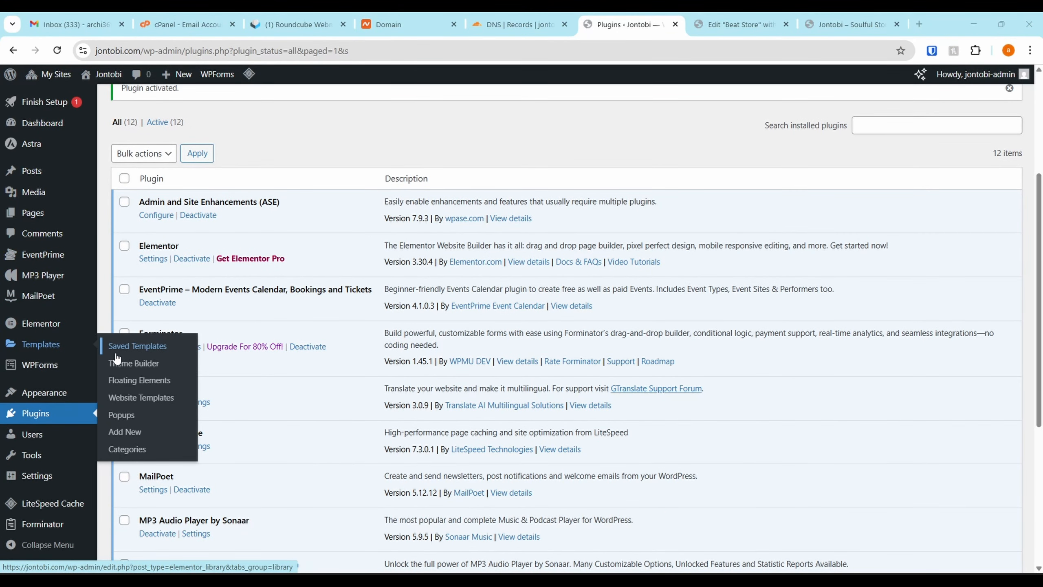
click(46, 349)
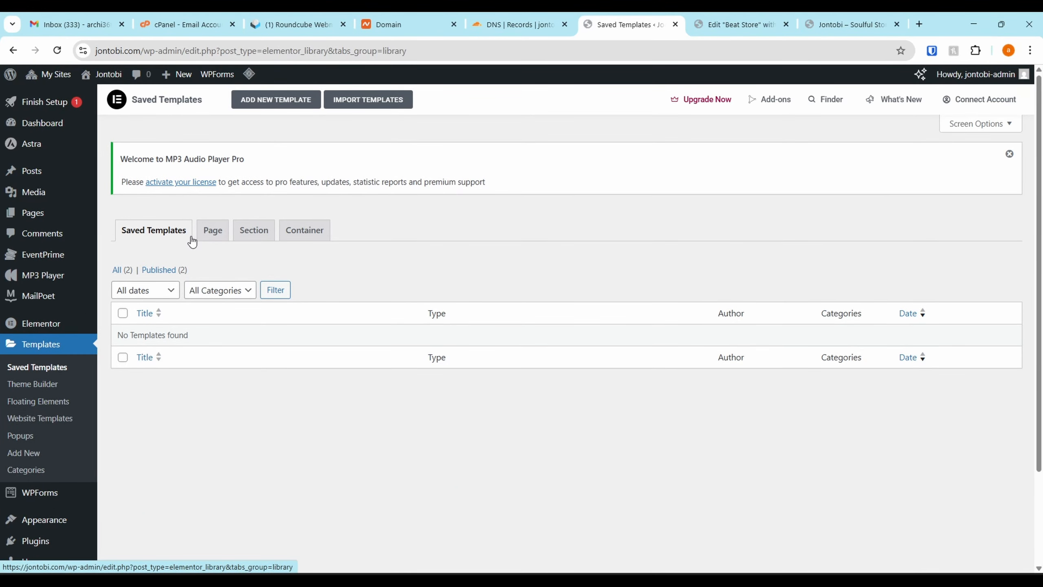
drag(294, 100, 328, 105)
click(368, 100)
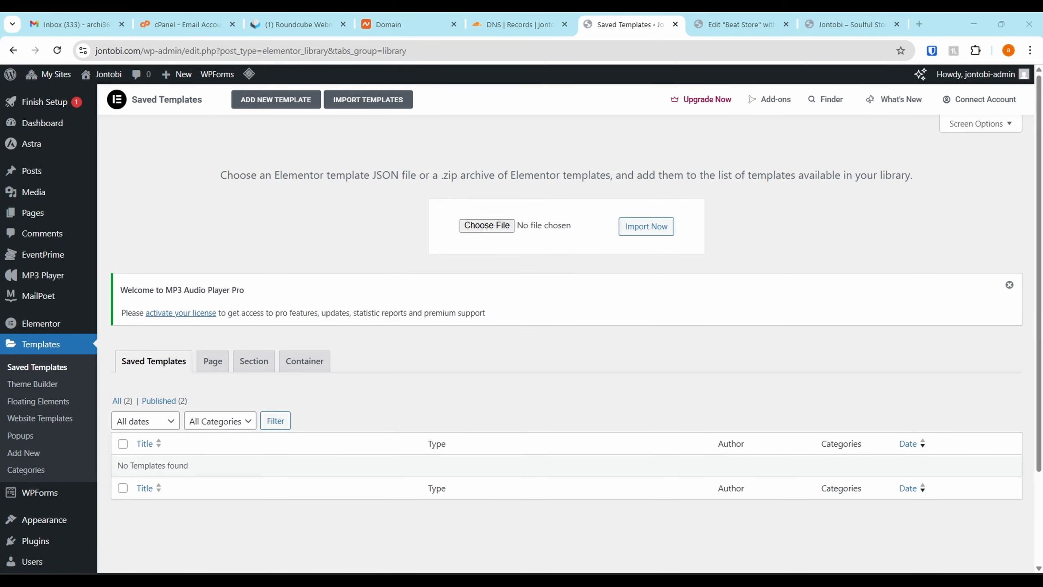
drag(732, 339, 508, 229)
click(663, 227)
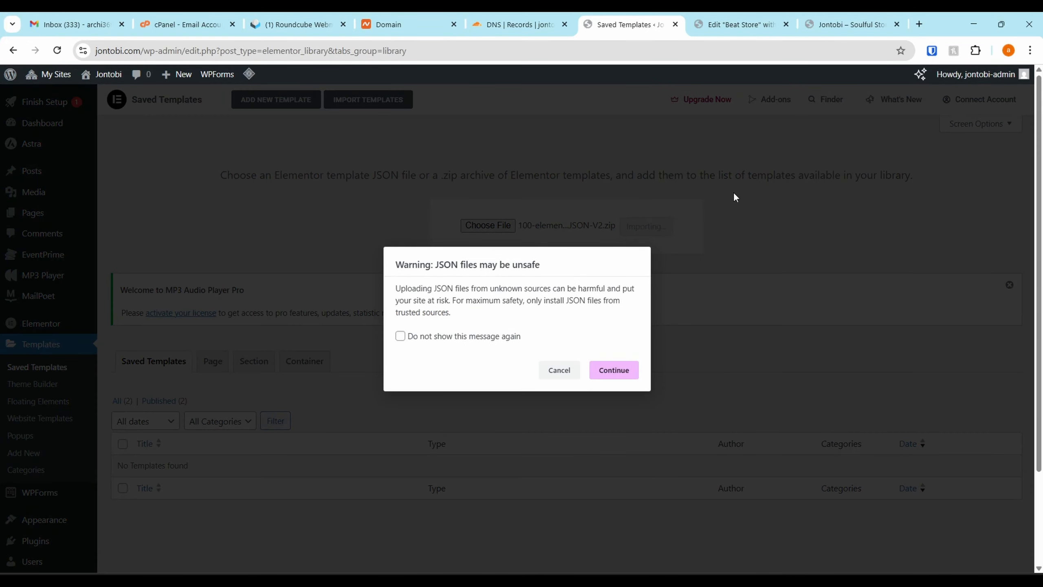
click(611, 372)
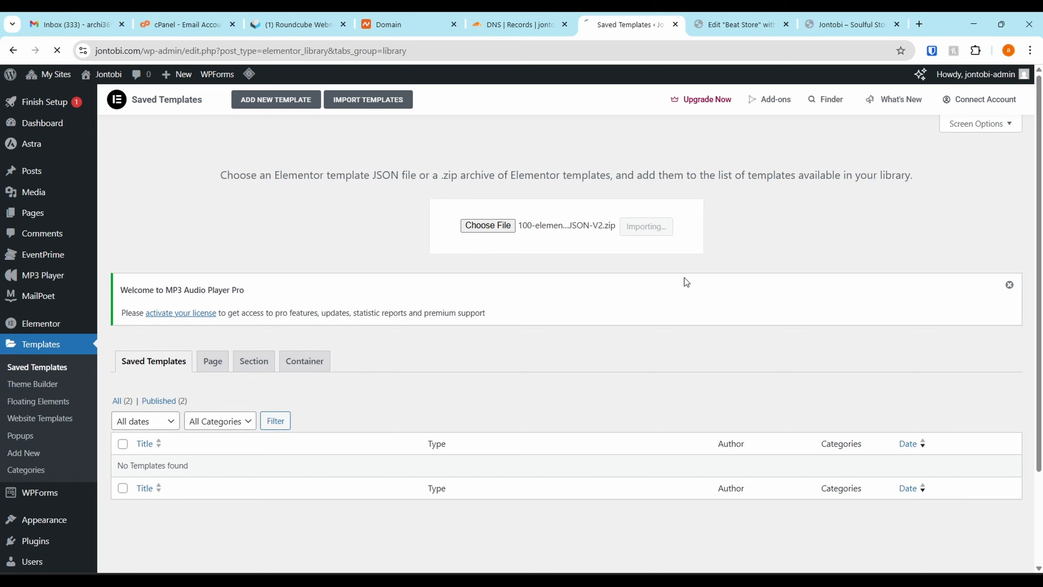
Open the MP3 Player license page from the Jontobi site's dashboard and check the Pro version's license status
click(744, 13)
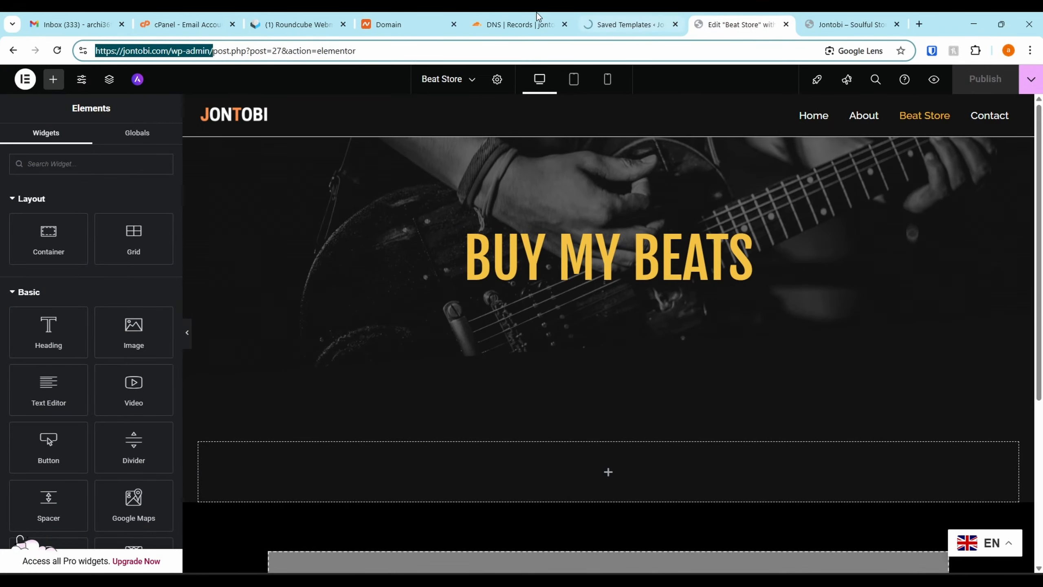
click(832, 18)
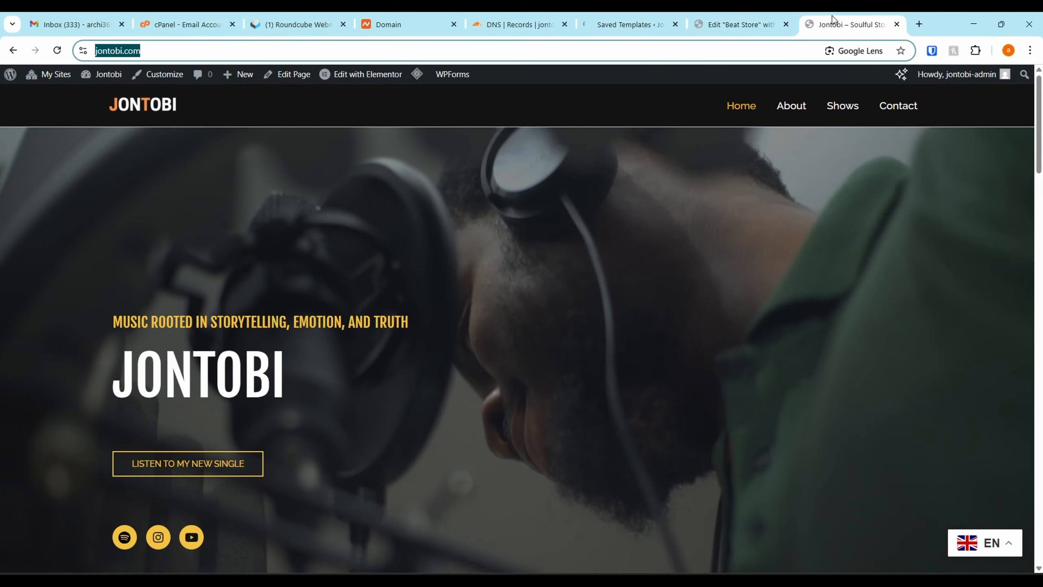
mouse_move(46, 77)
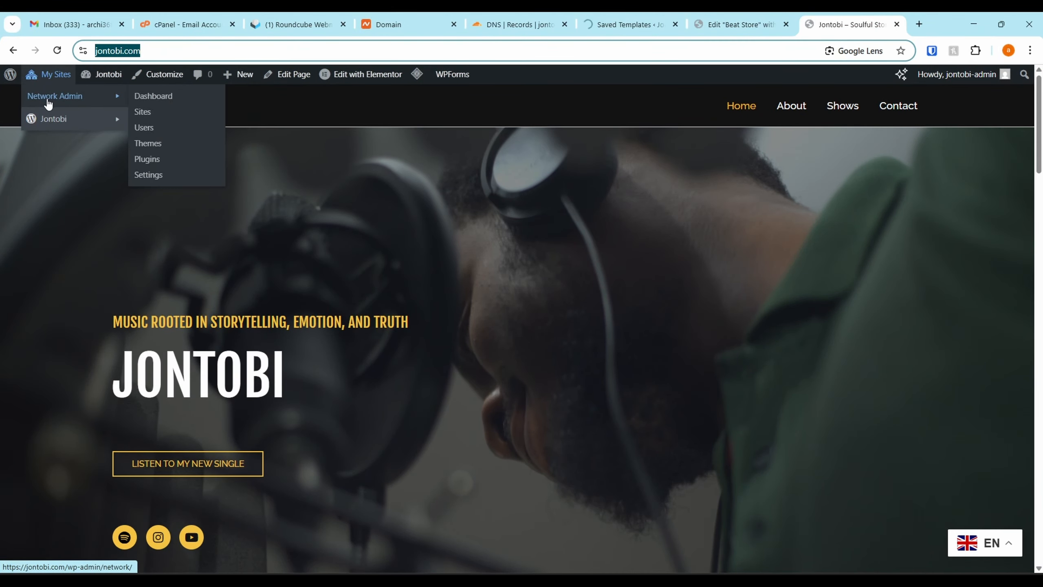
mouse_move(60, 124)
click(136, 122)
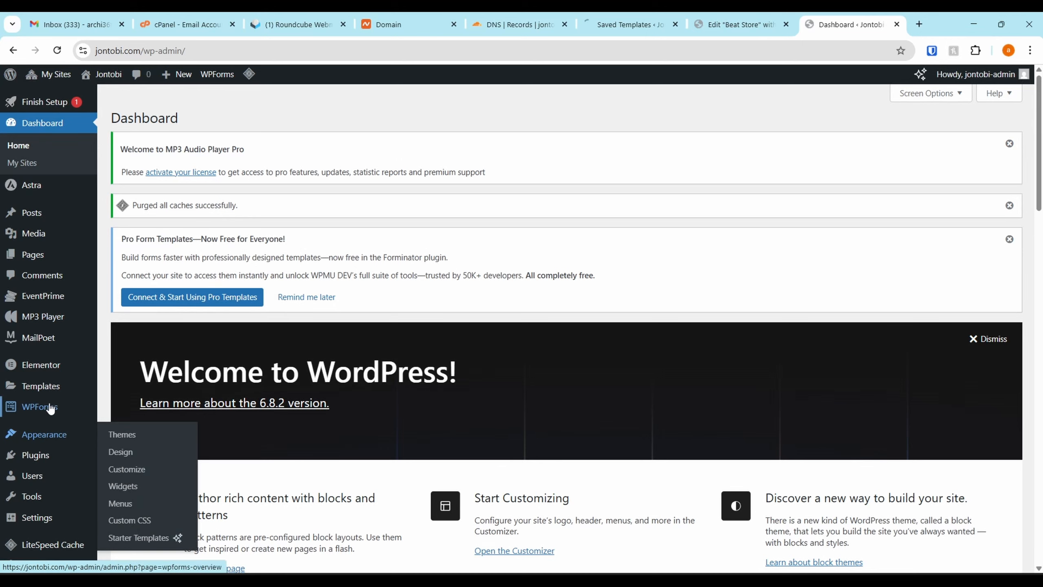
scroll(39, 320, down, 1)
mouse_move(46, 289)
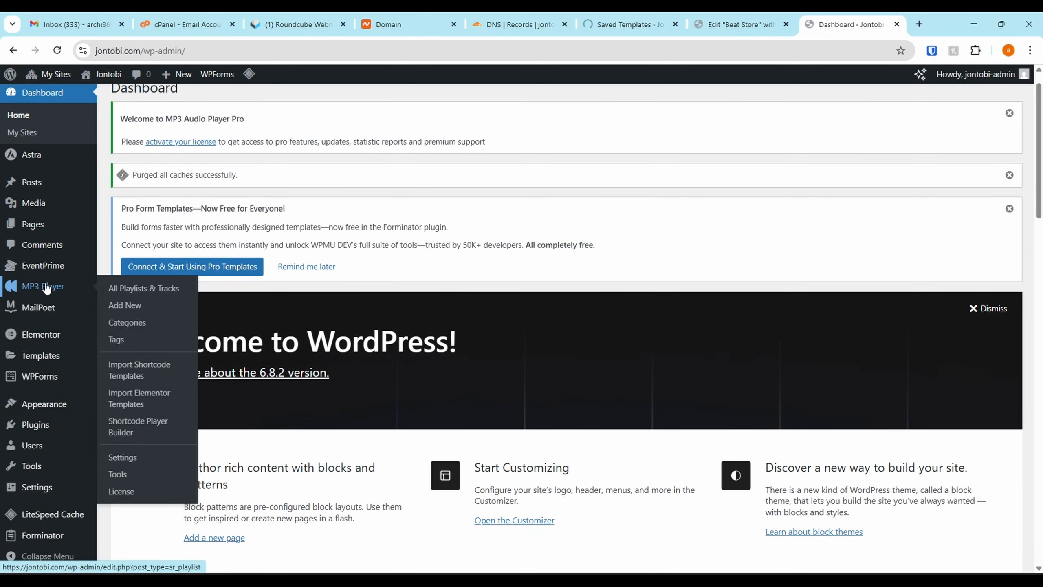
click(135, 460)
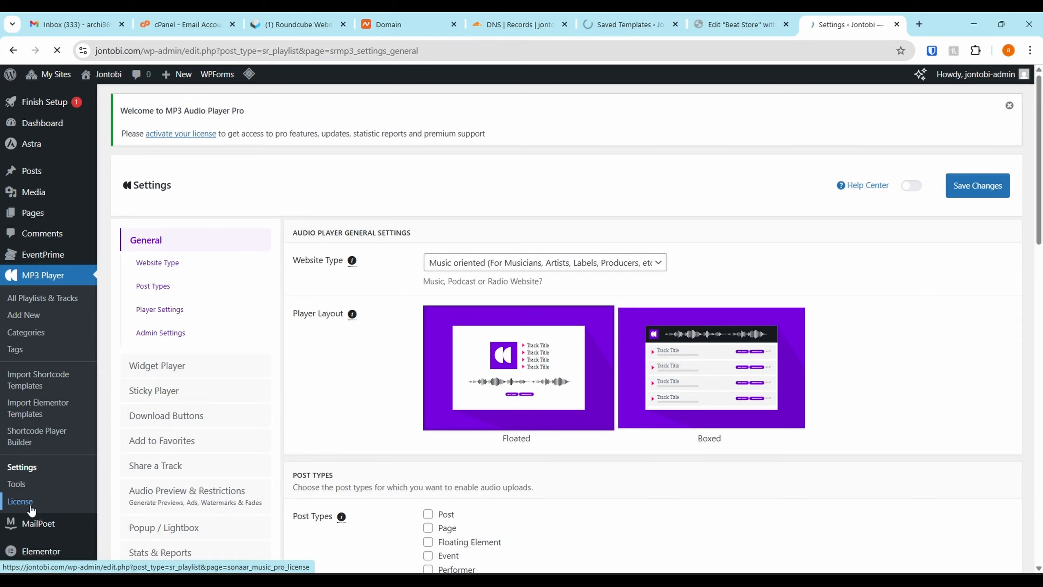
click(20, 501)
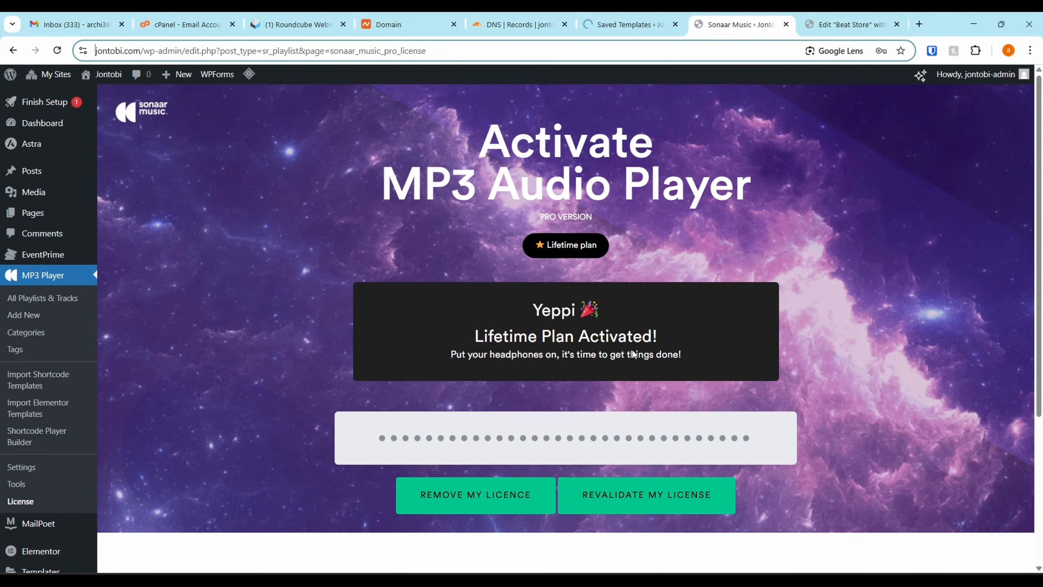
scroll(633, 354, down, 6)
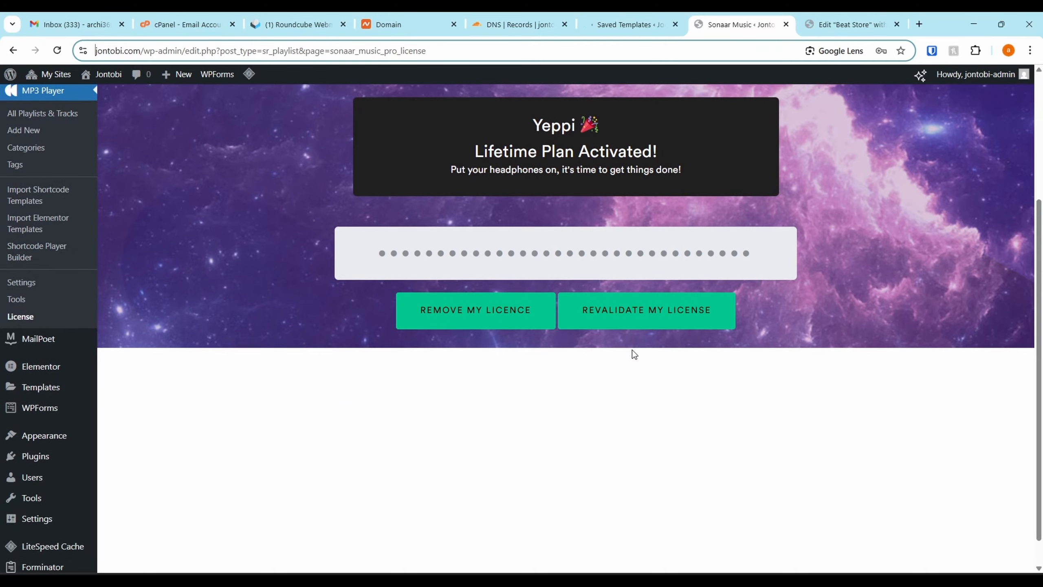
scroll(107, 238, up, 4)
Create a new MP3 Player playlist post titled Overdrive
click(48, 173)
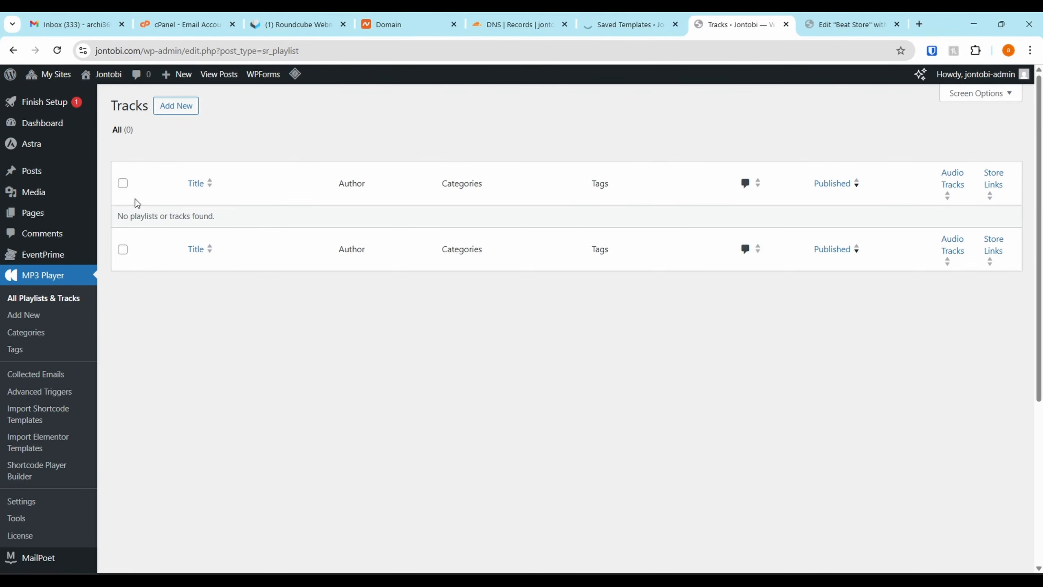
click(185, 108)
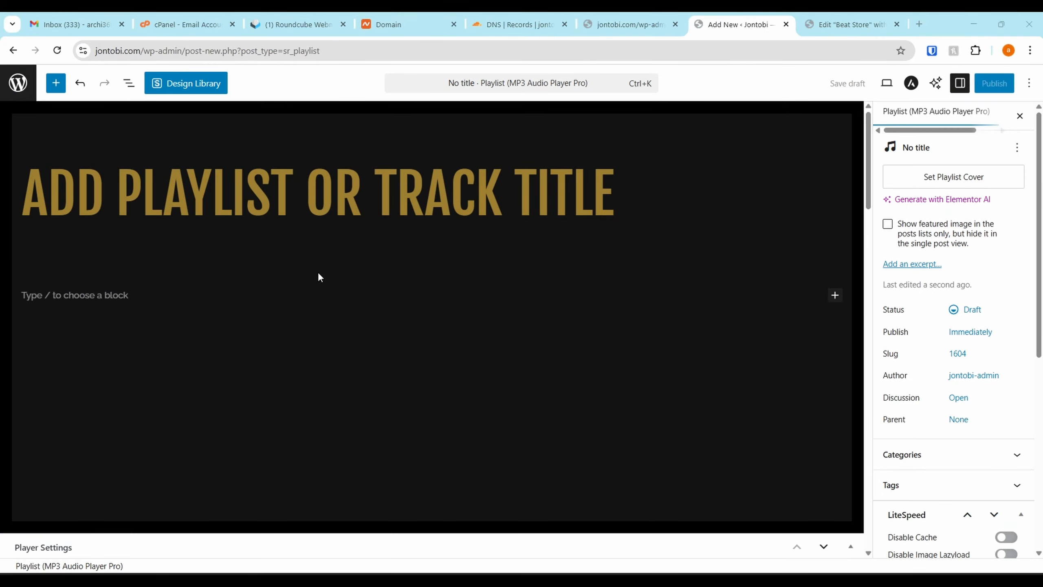
click(372, 216)
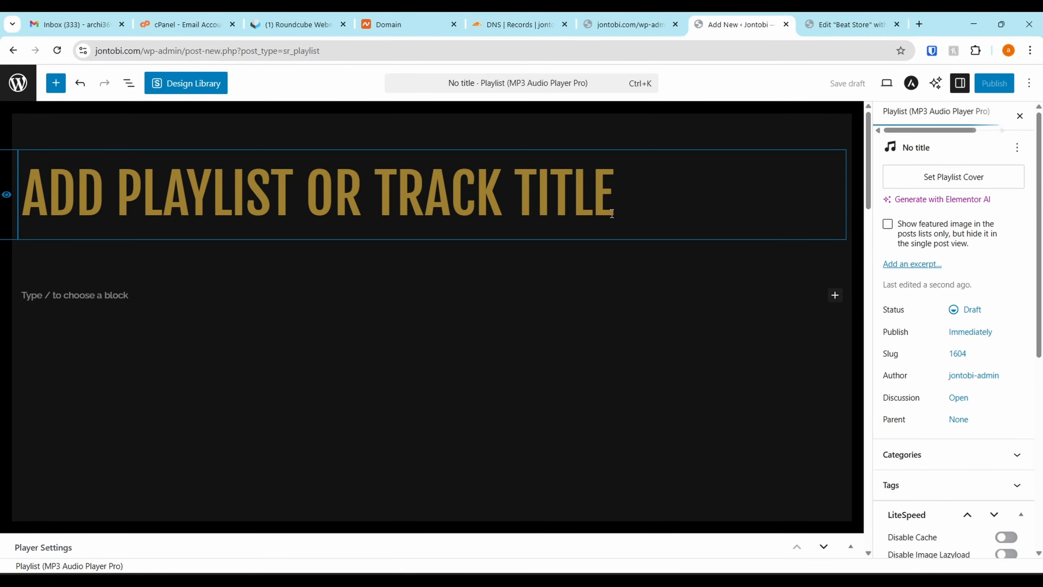
text(Overdrive)
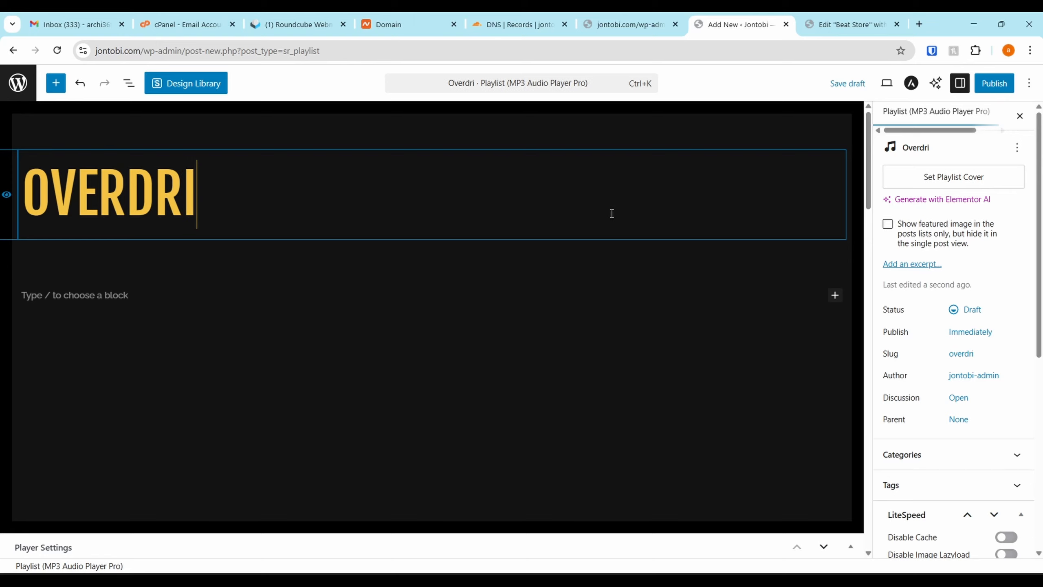
Keep the default player design and upload Tayoh-Overdrive-feat.-Jontobi.mp3 as the local MP3 file of Track 1
scroll(839, 382, down, 5)
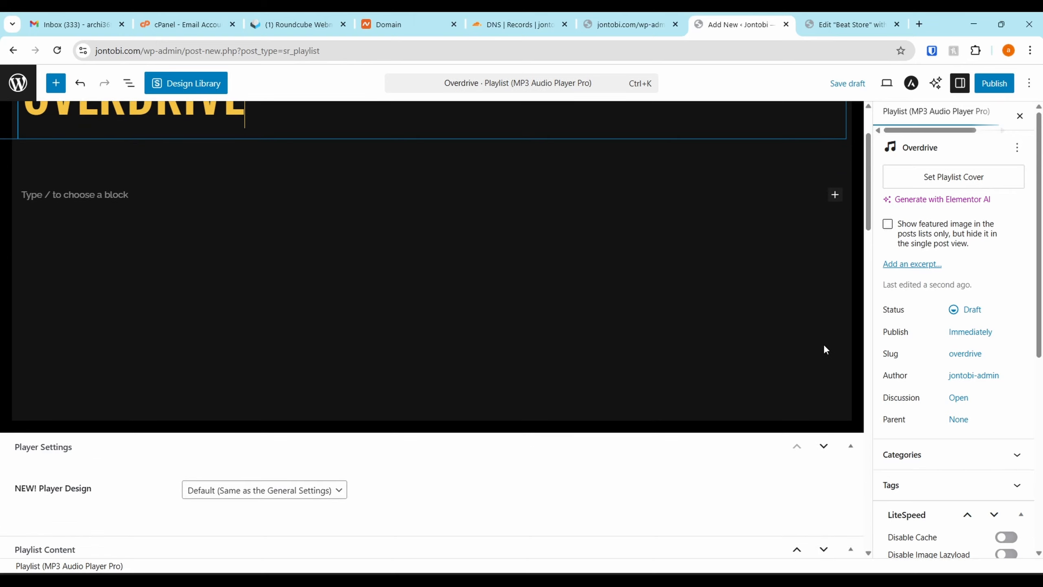
click(296, 444)
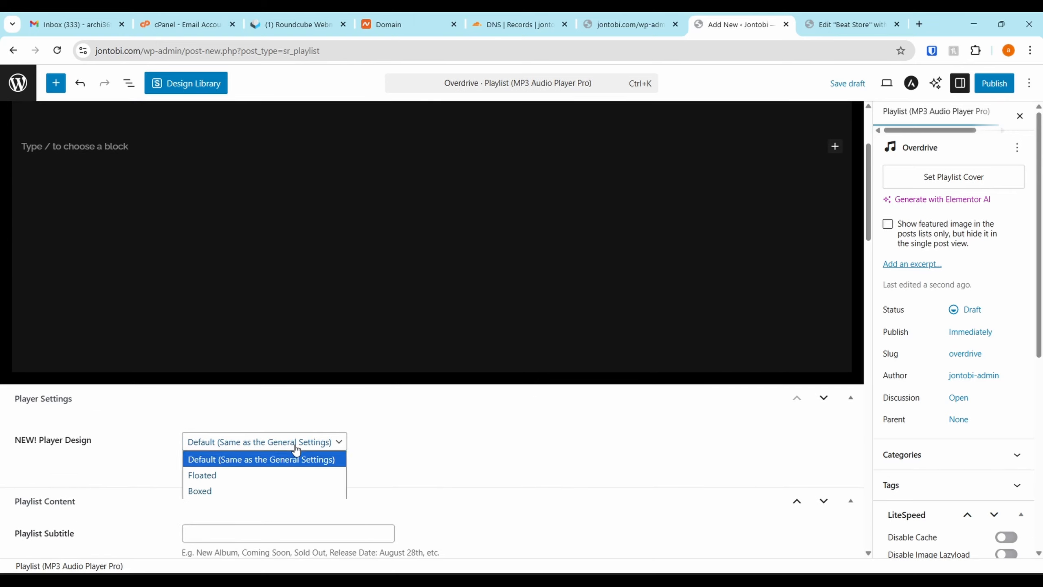
click(296, 443)
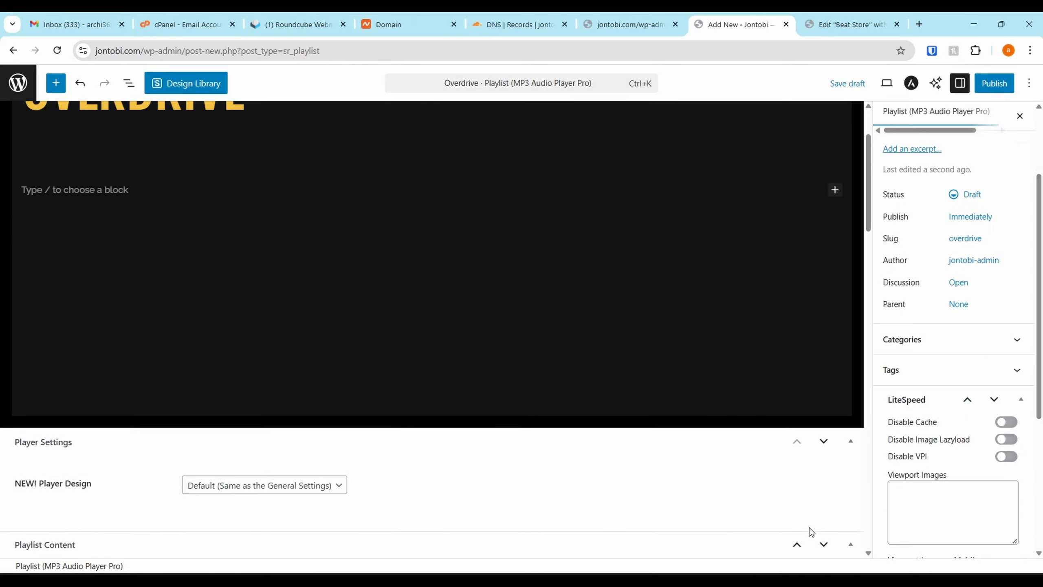
click(824, 544)
scroll(677, 510, down, 8)
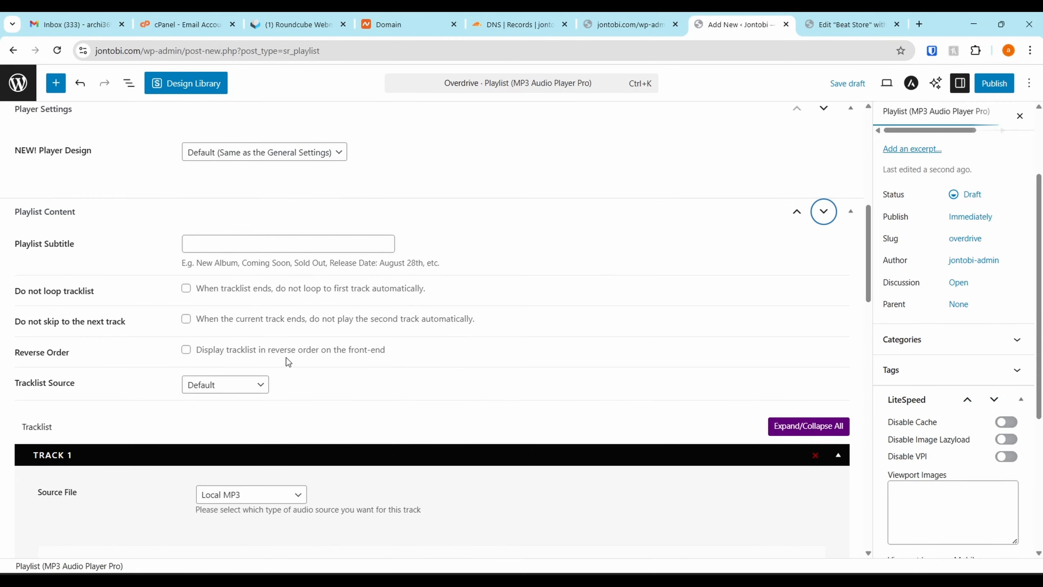
scroll(286, 357, down, 6)
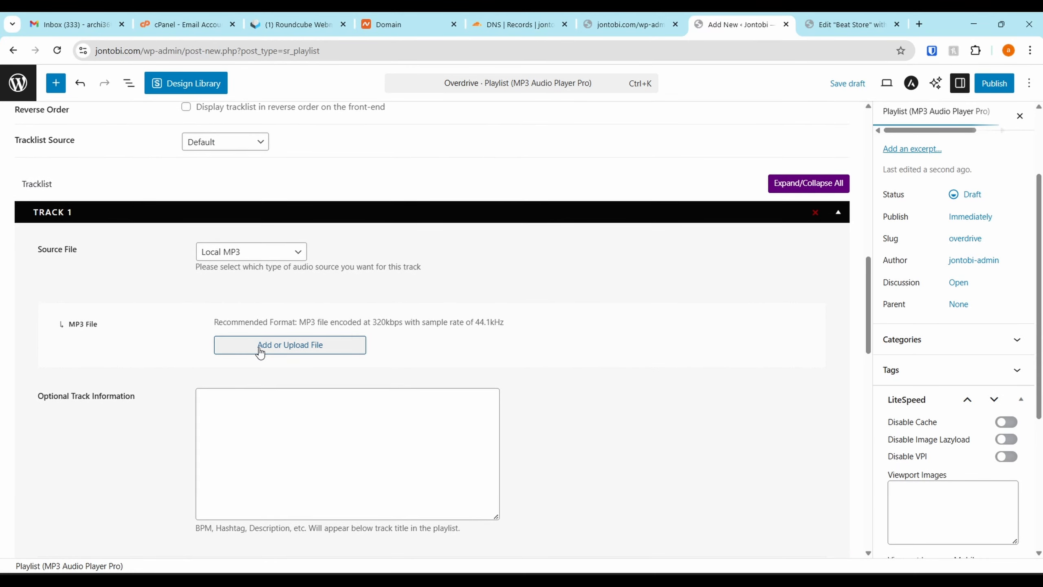
click(259, 353)
click(68, 129)
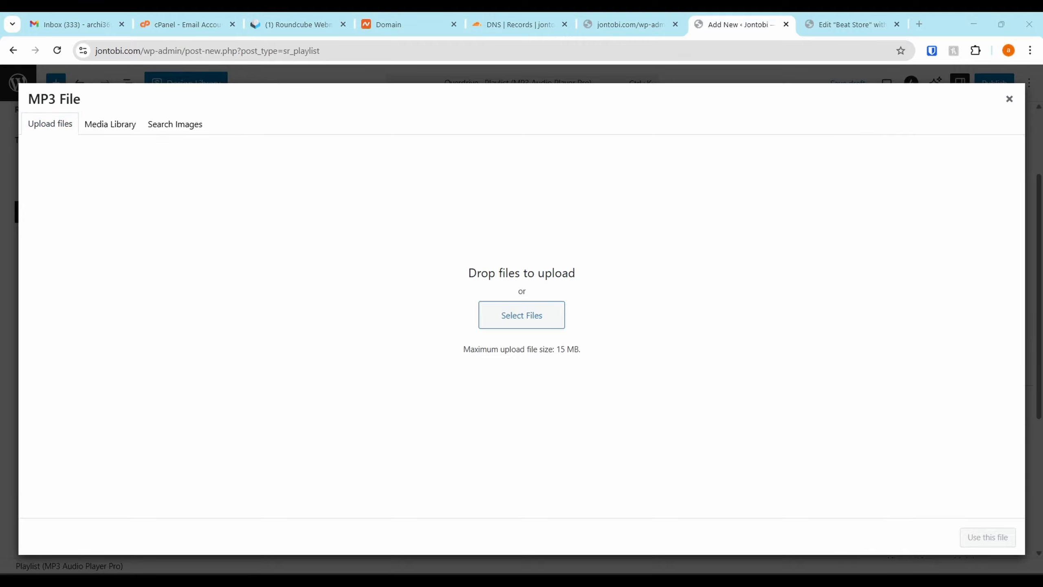
drag(1039, 324, 499, 259)
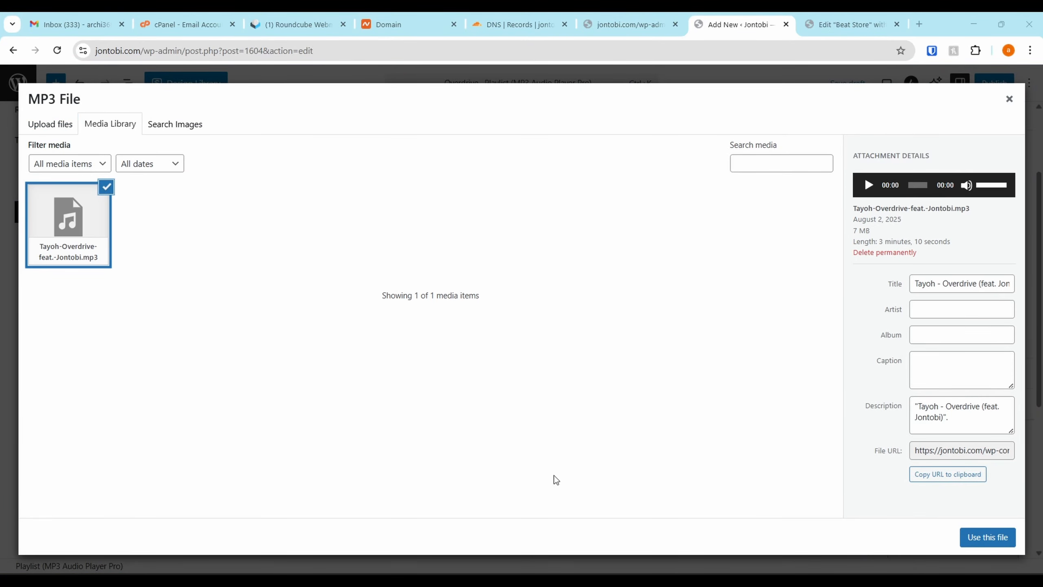
click(984, 537)
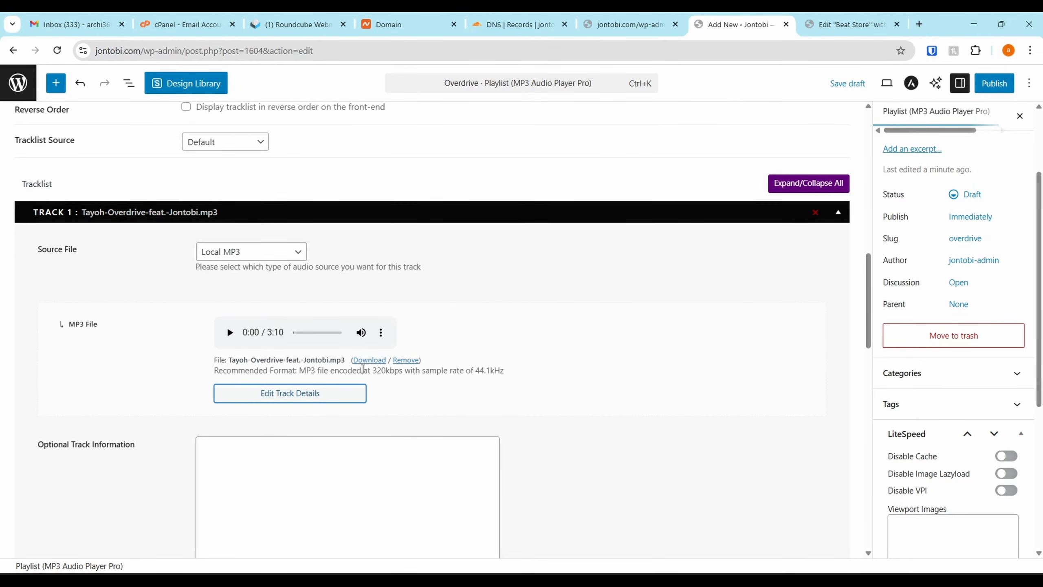
Review the optional track and external link settings without filling them in, and publish the Overdrive playlist
scroll(422, 381, up, 1)
scroll(417, 369, down, 12)
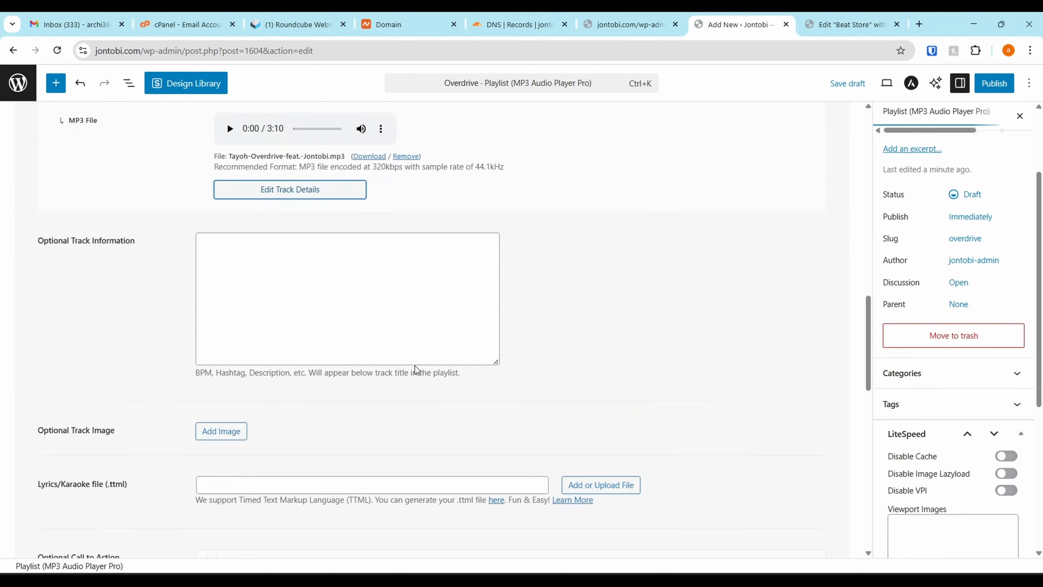
scroll(180, 189, up, 1)
scroll(198, 180, down, 10)
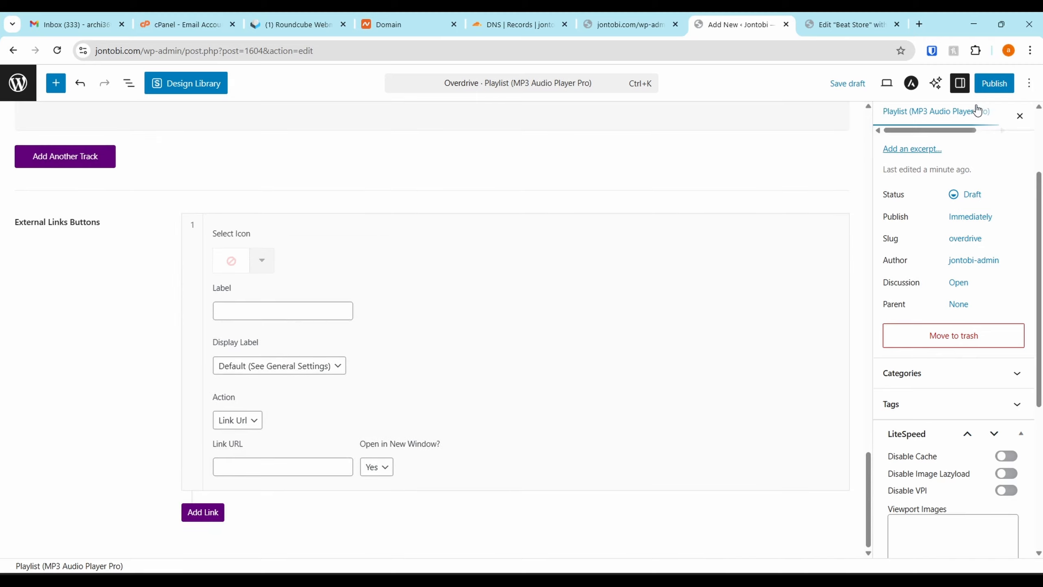
click(986, 84)
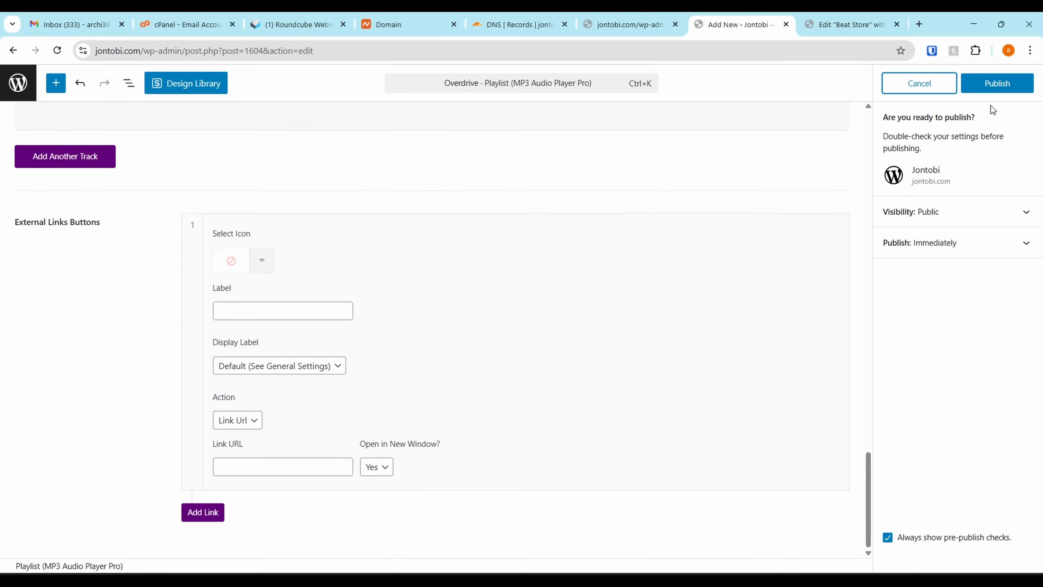
click(994, 87)
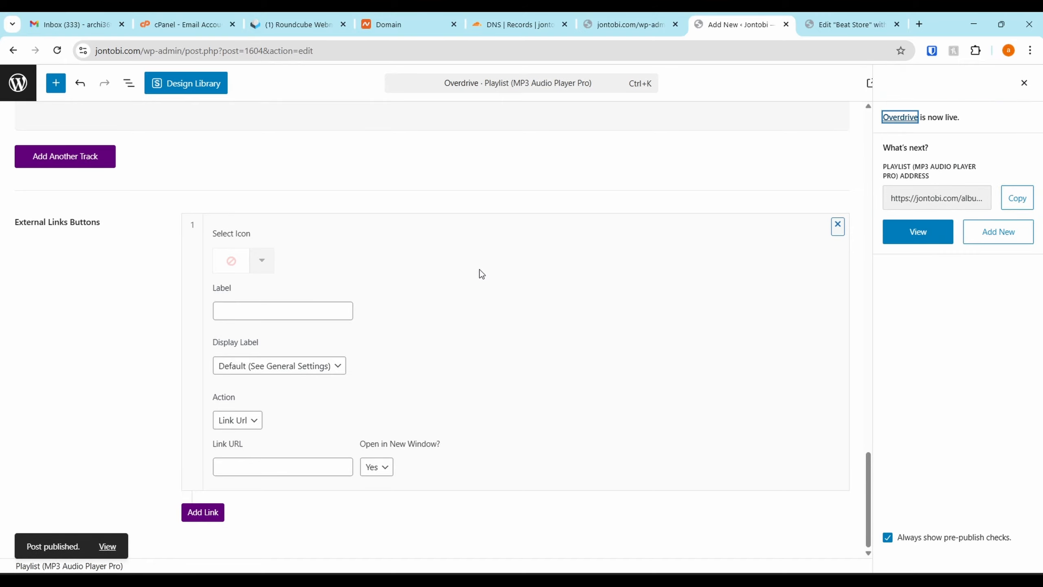
scroll(640, 261, up, 20)
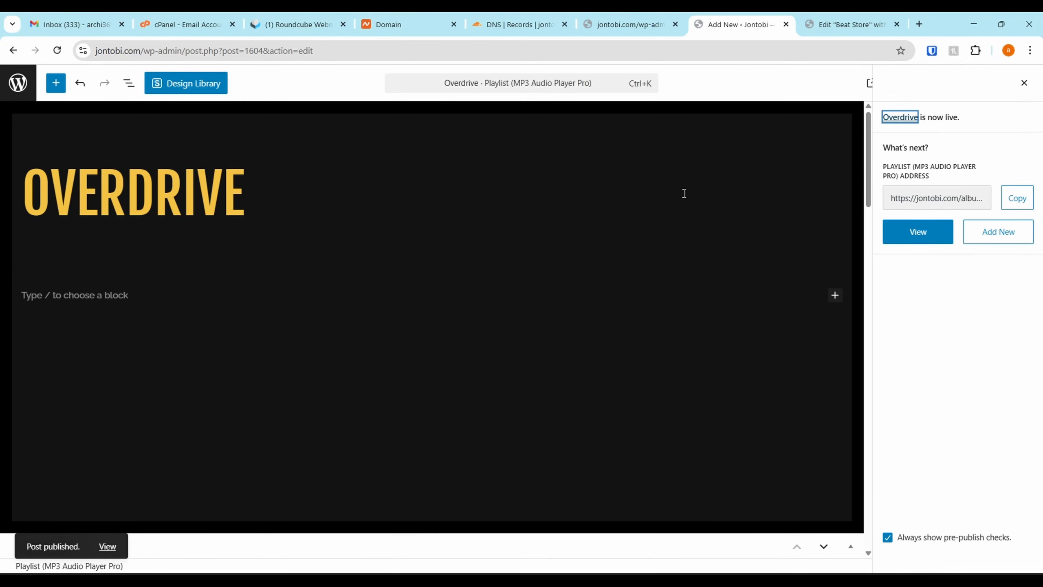
Try the Sonaar MP3 Audio Player widget in the empty container below the Beat Store page's Buy My Beats banner
click(825, 24)
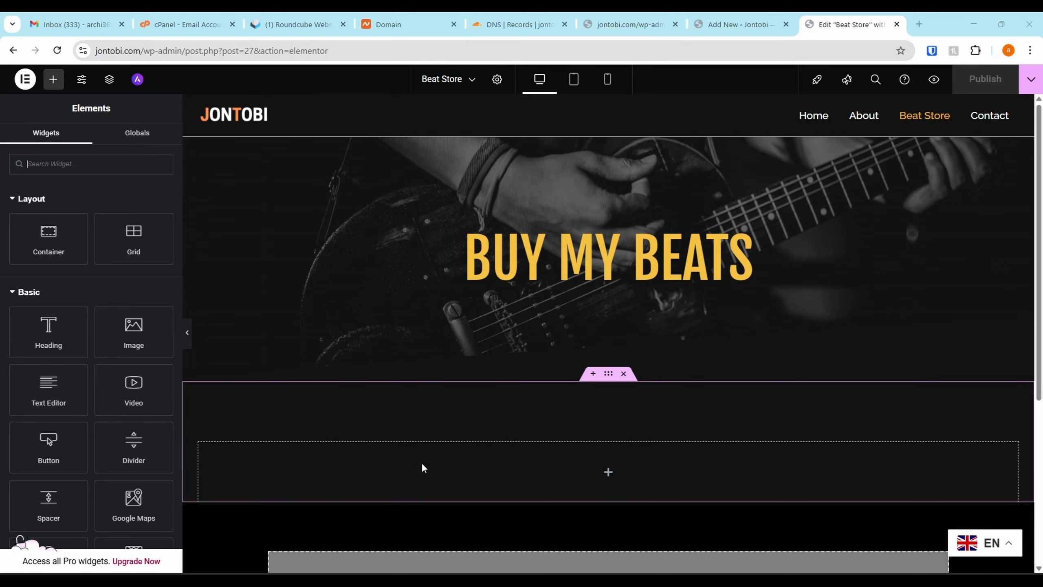
scroll(65, 272, down, 3)
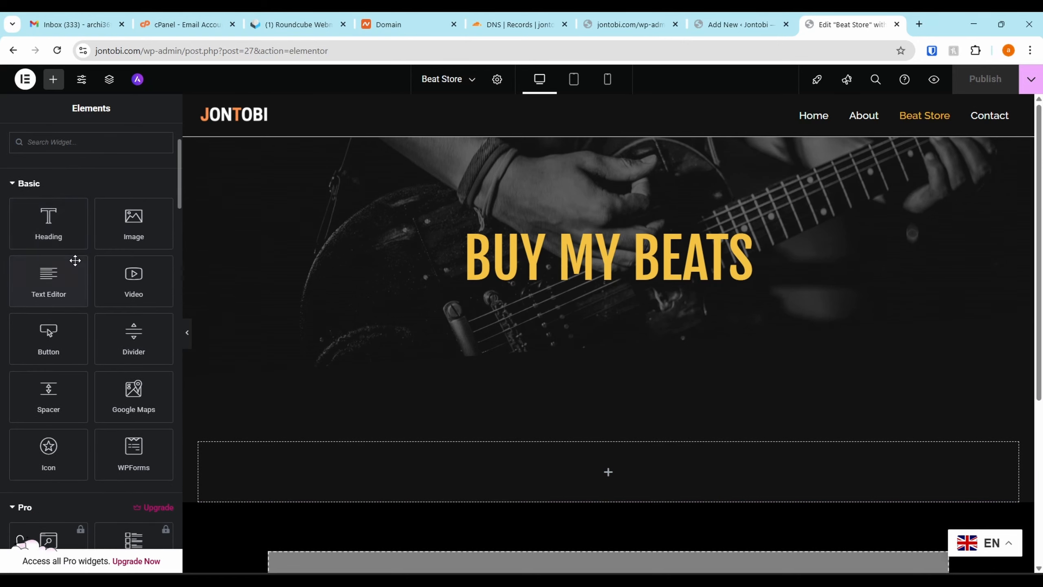
scroll(21, 216, up, 3)
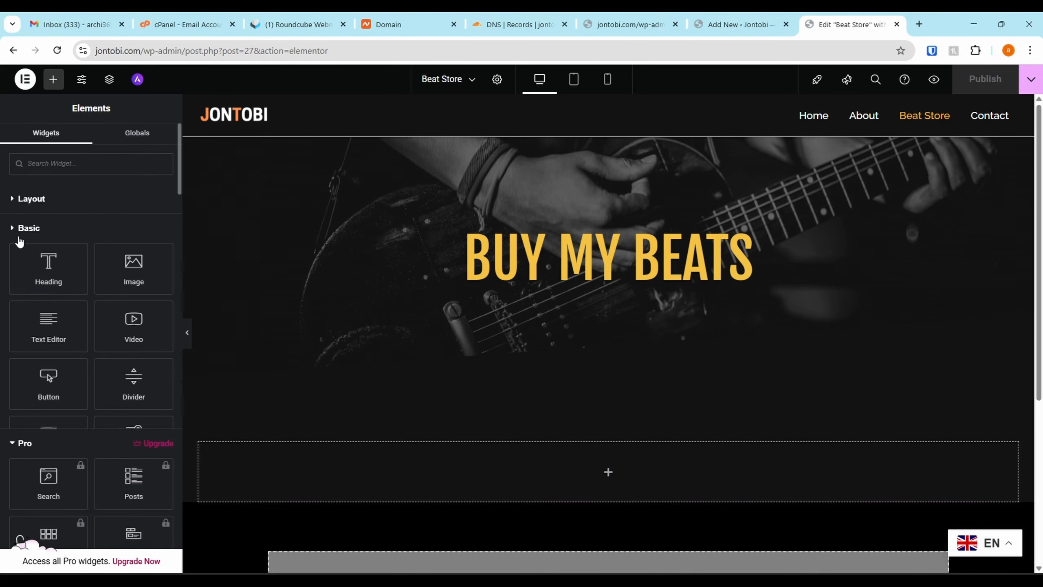
click(18, 237)
click(23, 259)
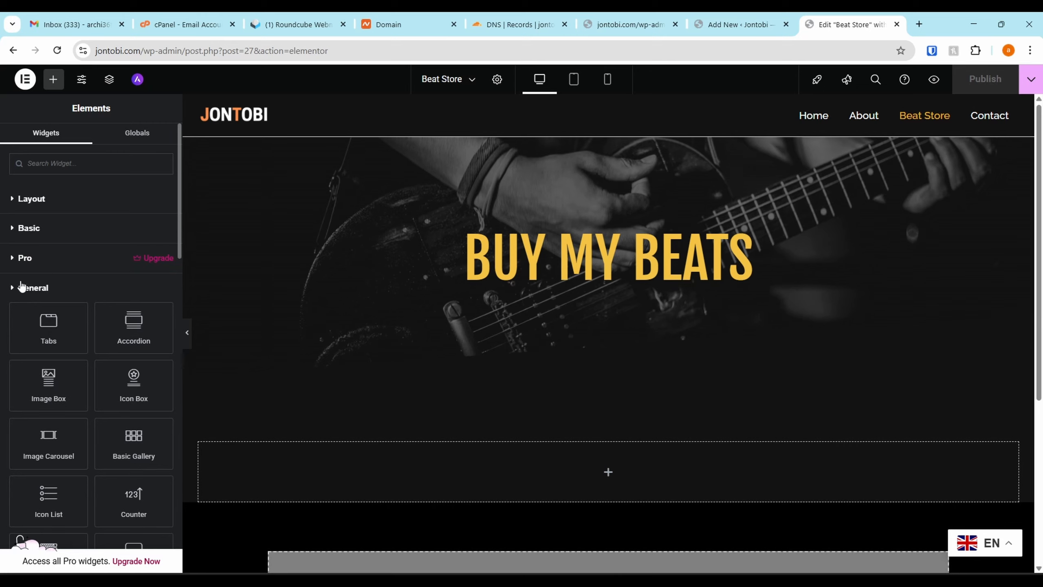
click(21, 287)
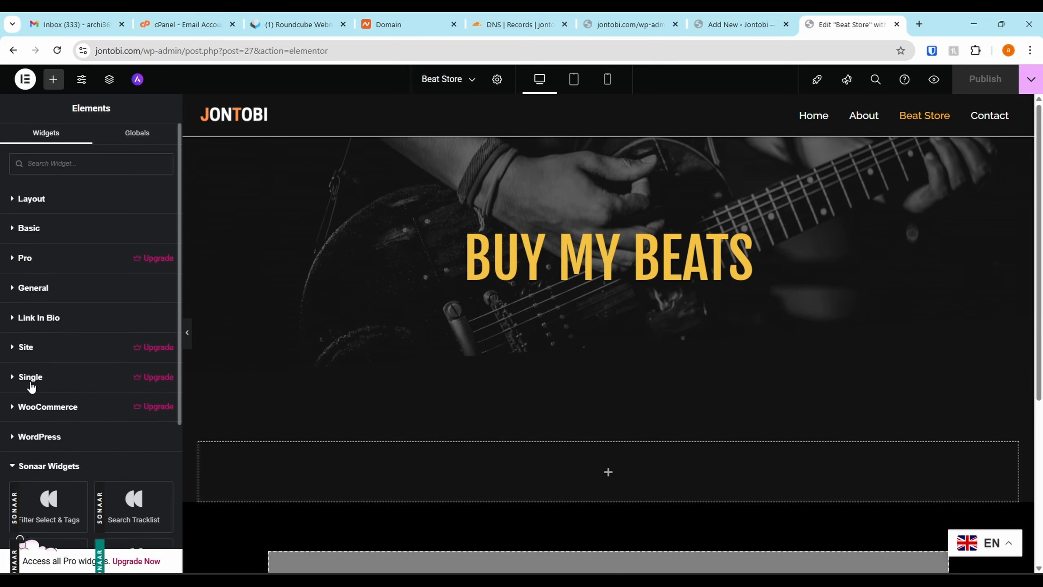
scroll(31, 393, down, 2)
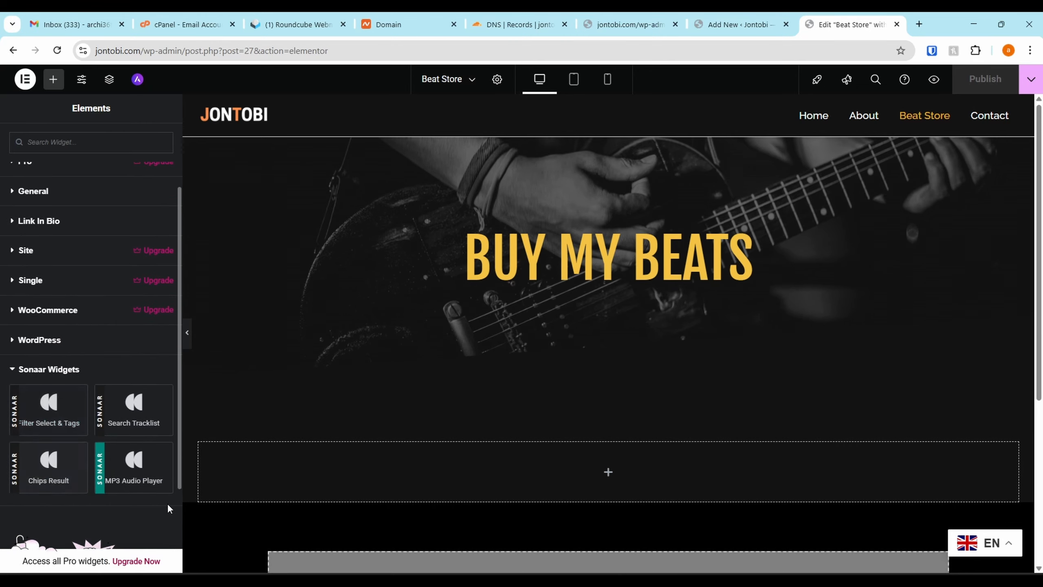
drag(131, 472, 459, 469)
scroll(74, 315, down, 3)
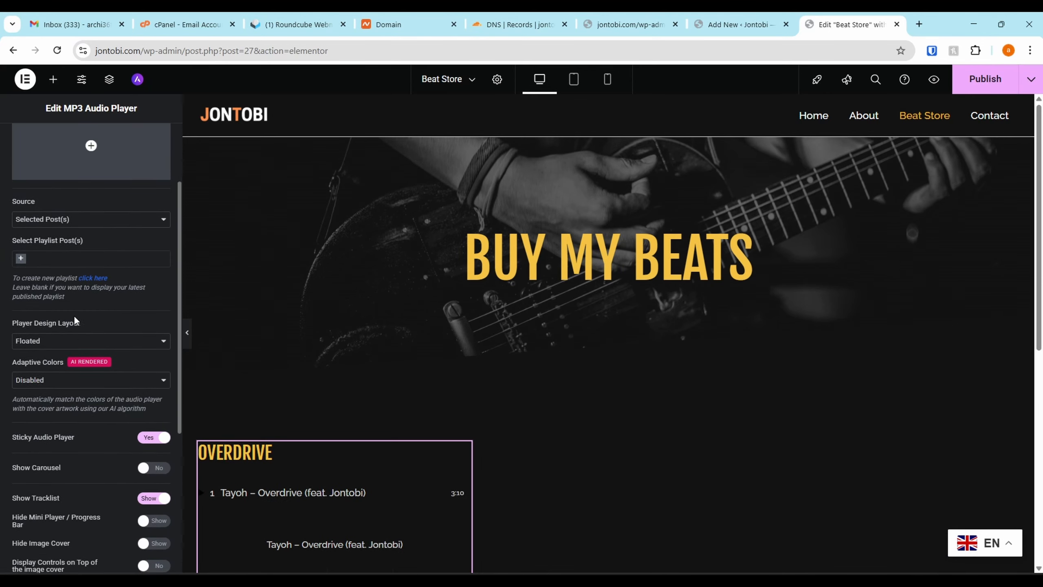
scroll(498, 503, down, 4)
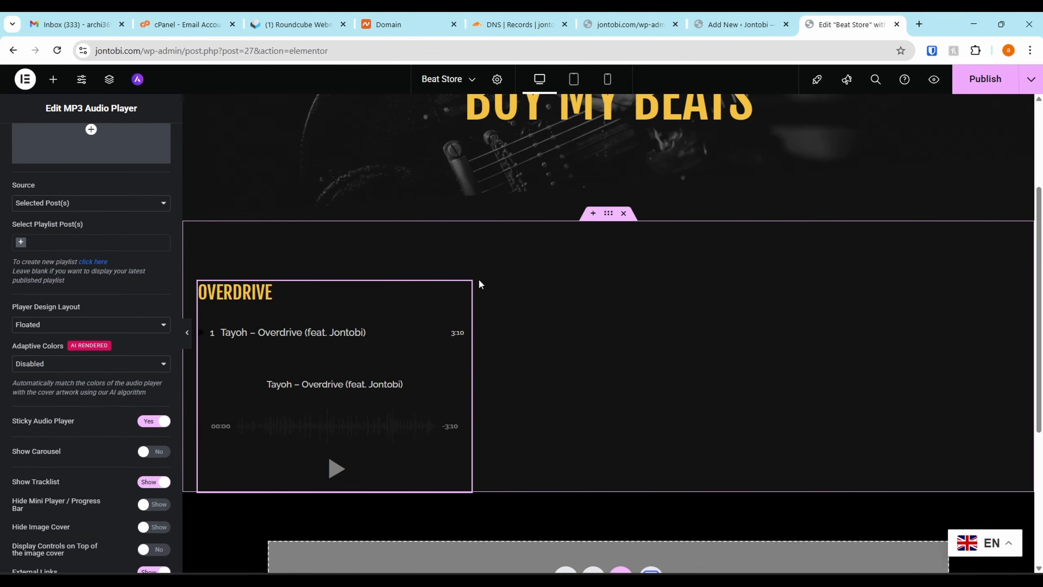
Replace the MP3 Audio Player and its container below the banner with a new empty single-column container with downward direction
right_click(469, 290)
click(478, 560)
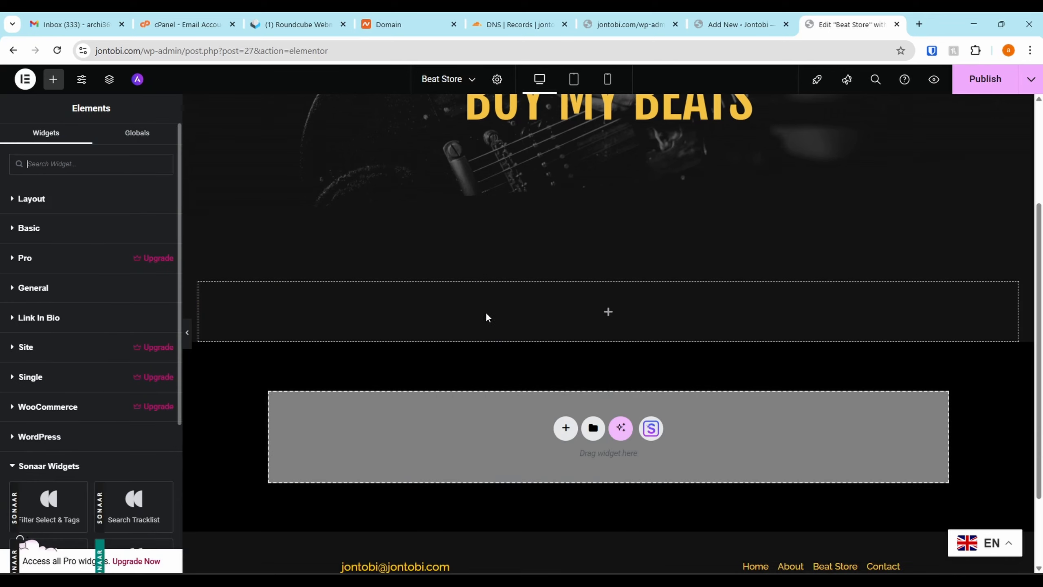
right_click(624, 315)
click(643, 559)
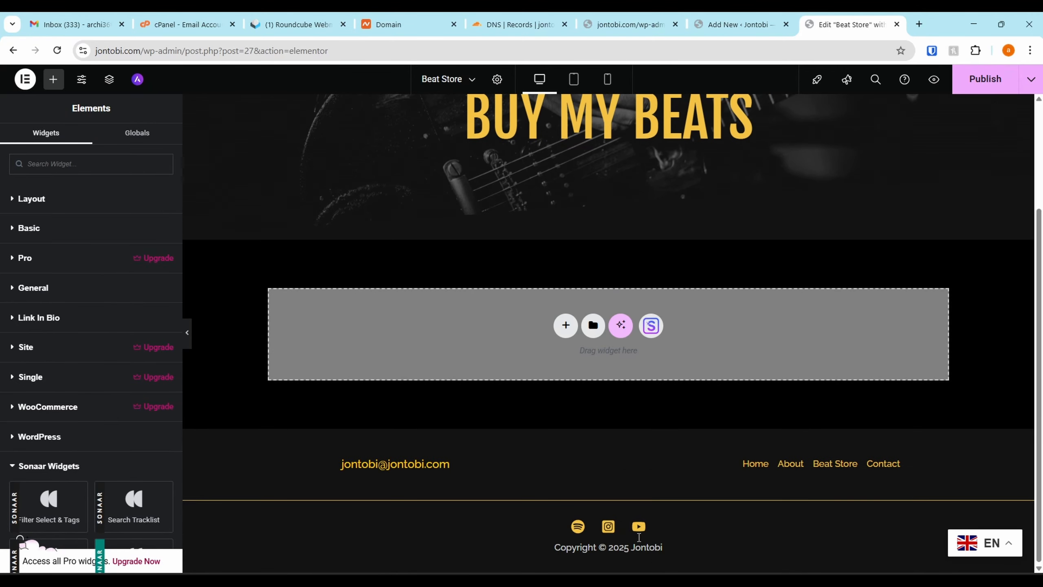
click(565, 325)
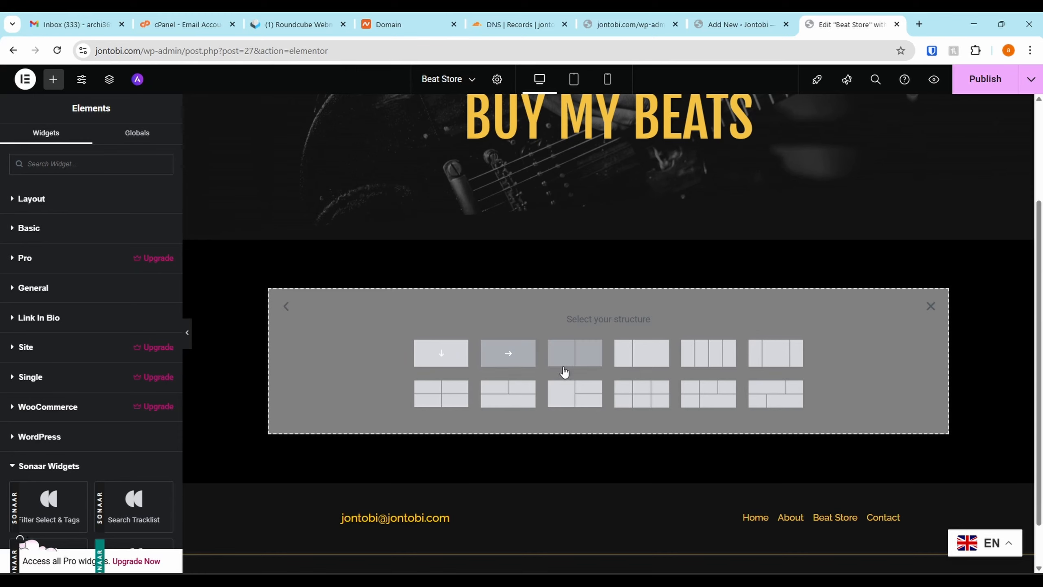
click(441, 353)
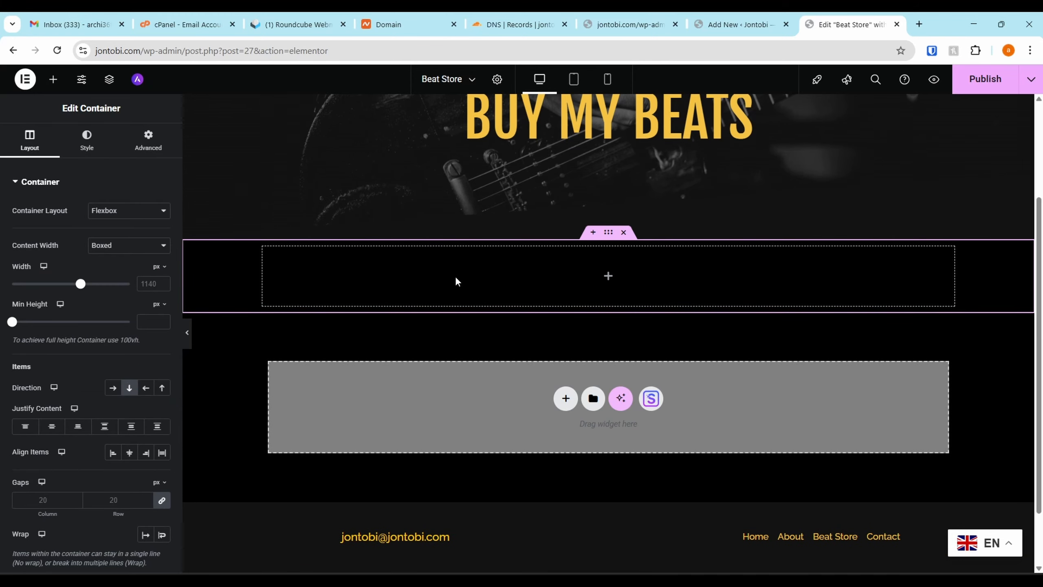
Add the MP3 Audio Player widget to the empty container below the Buy My Beats banner and test playback of the Overdrive track
click(53, 79)
scroll(108, 402, down, 5)
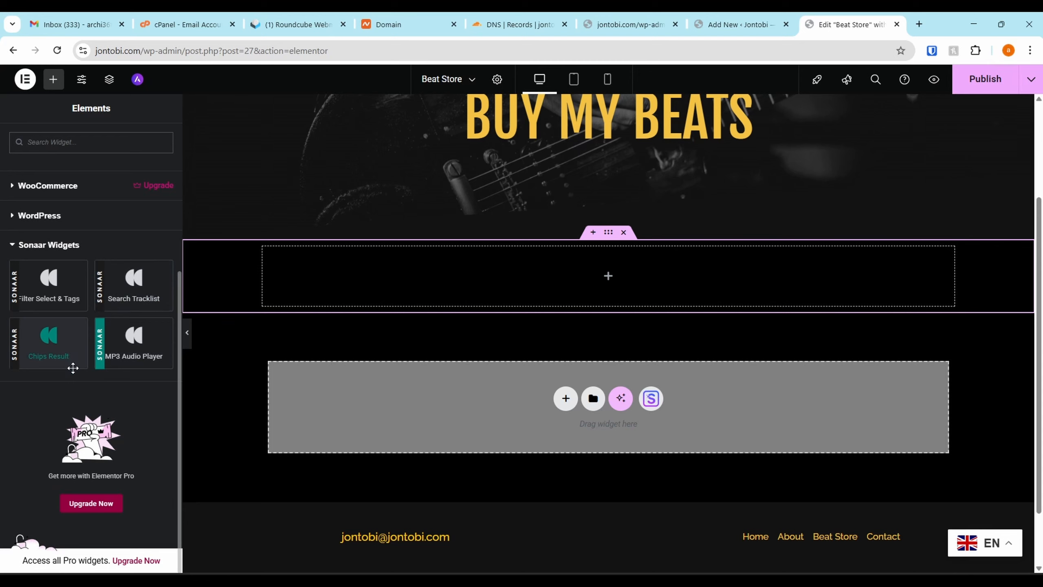
drag(127, 349, 575, 290)
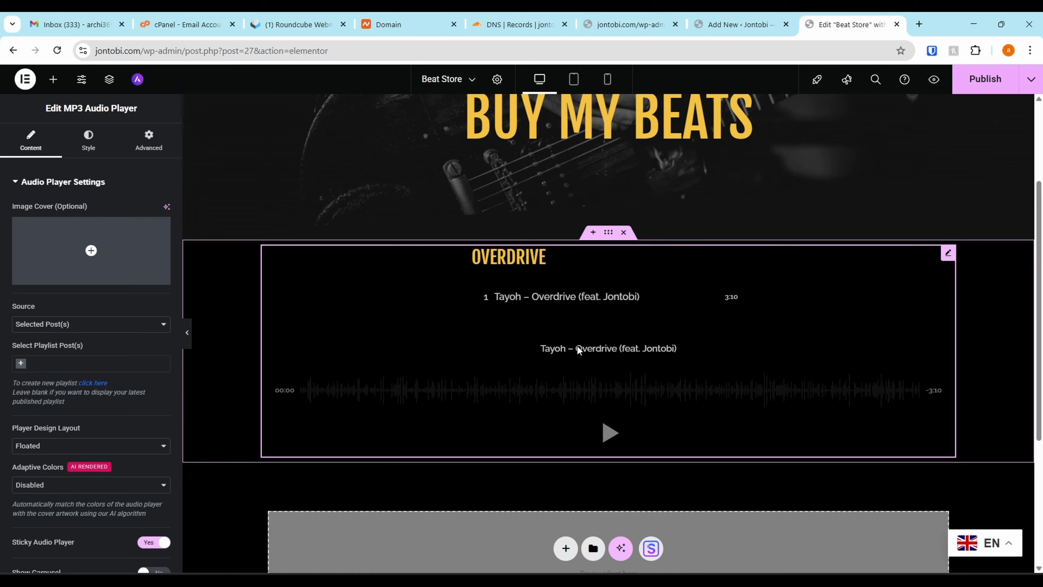
click(609, 434)
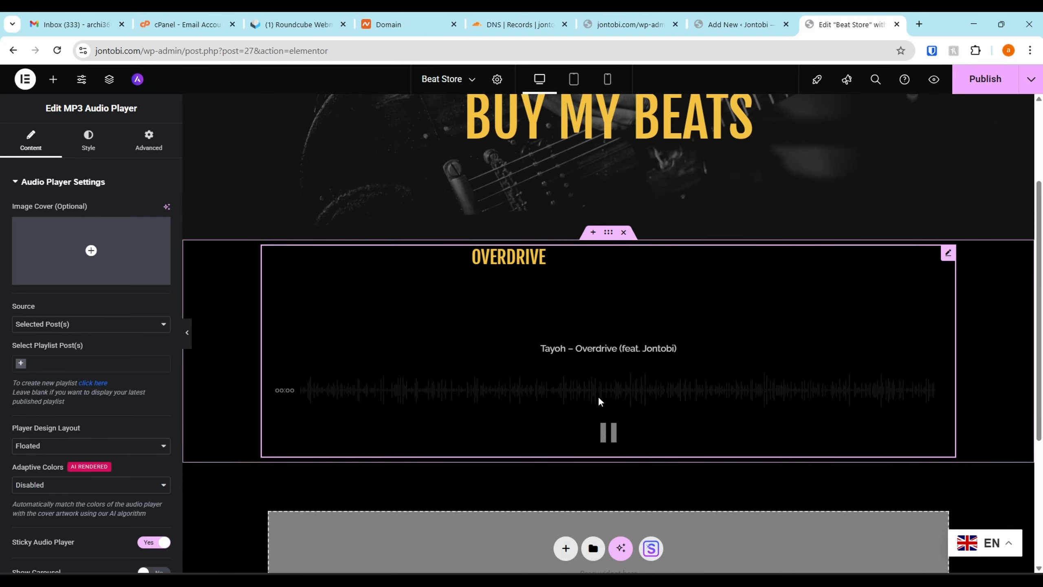
click(608, 433)
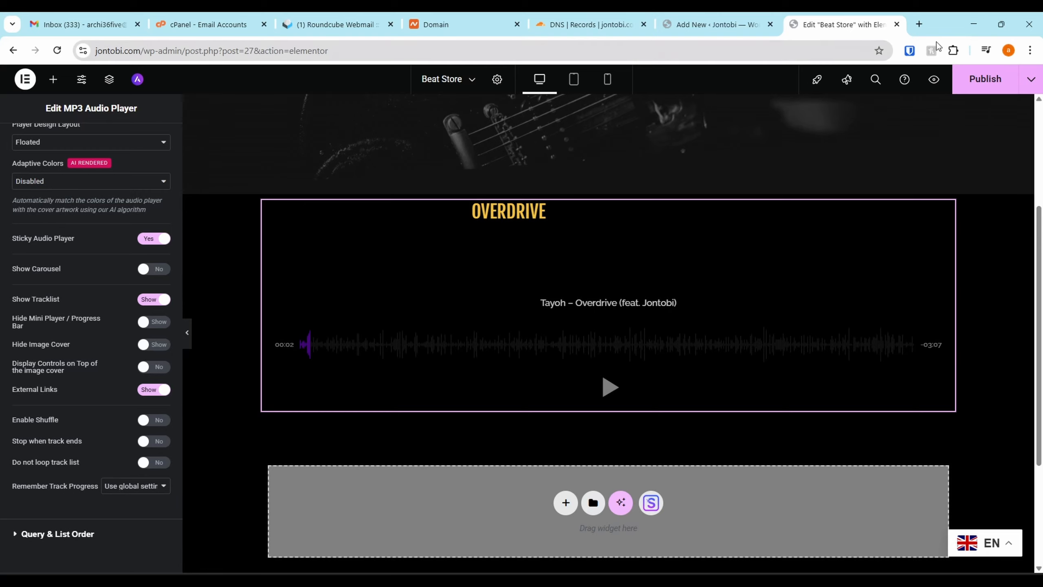
Publish the Beat Store page and check its audio player on the live site in a new browser tab
click(975, 76)
drag(168, 51, 61, 46)
key(ctrl+c)
key(ctrl+t)
key(ctrl+v)
key(Return)
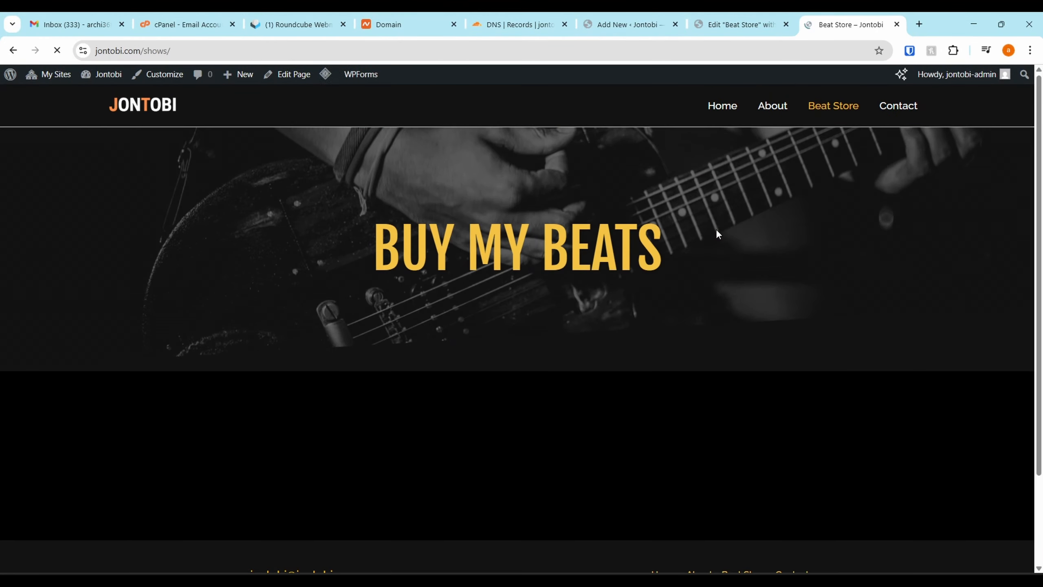
scroll(676, 325, down, 4)
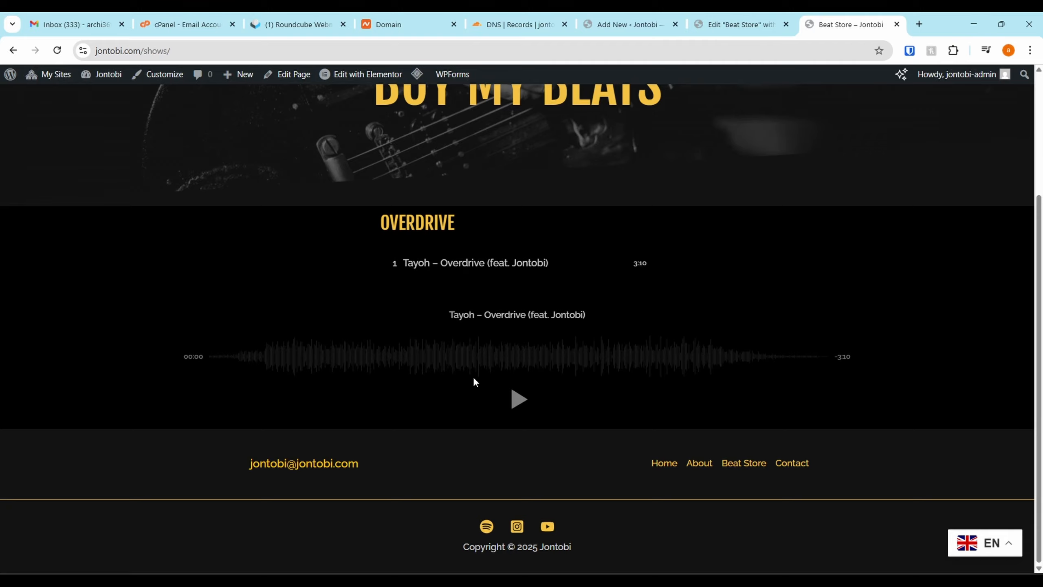
scroll(499, 297, up, 2)
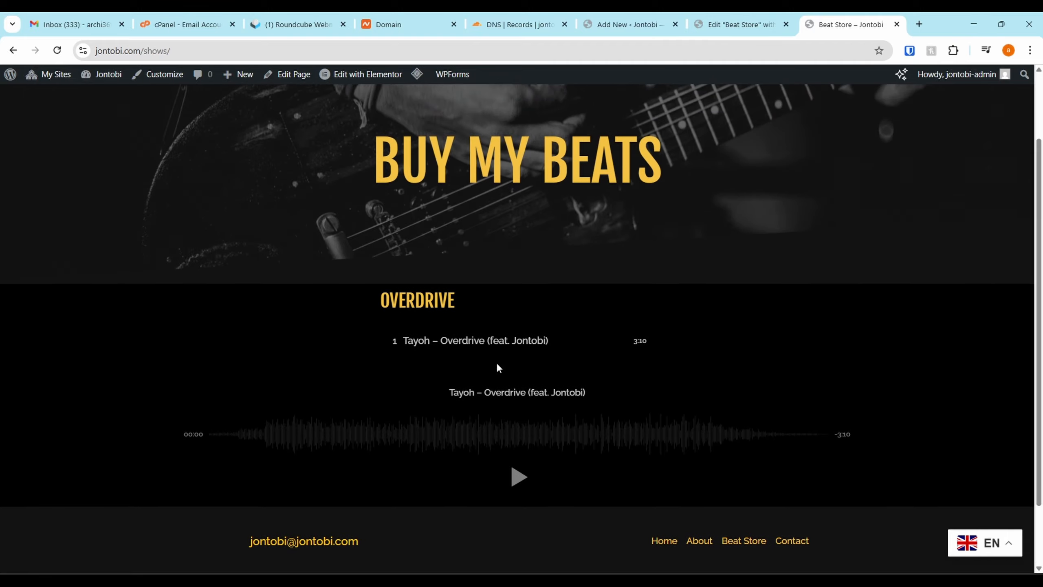
Return to the Overdrive playlist editor, add a new category named Instrumentals to the playlist, and save it
click(698, 21)
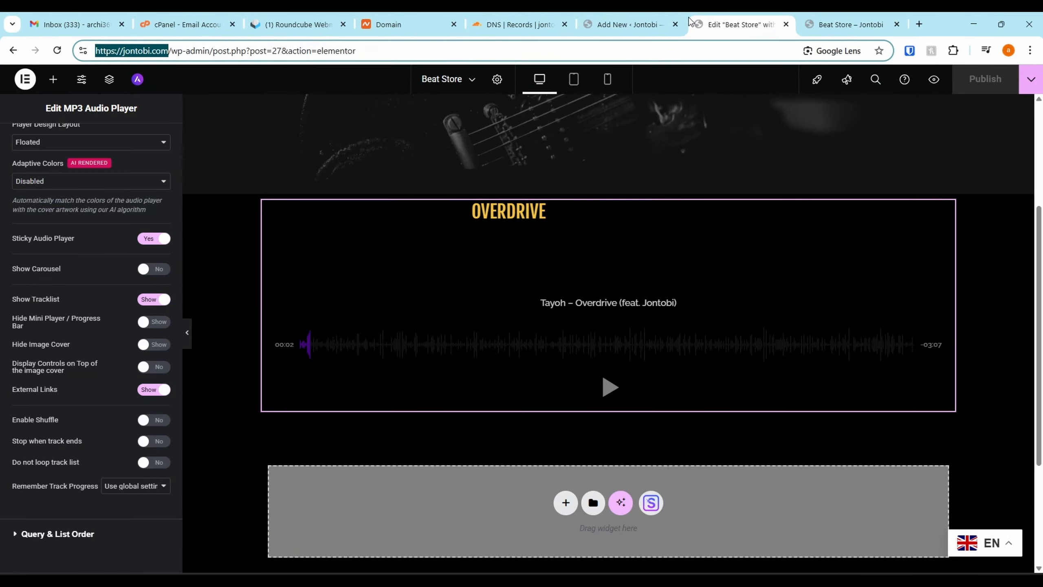
click(620, 26)
click(1024, 81)
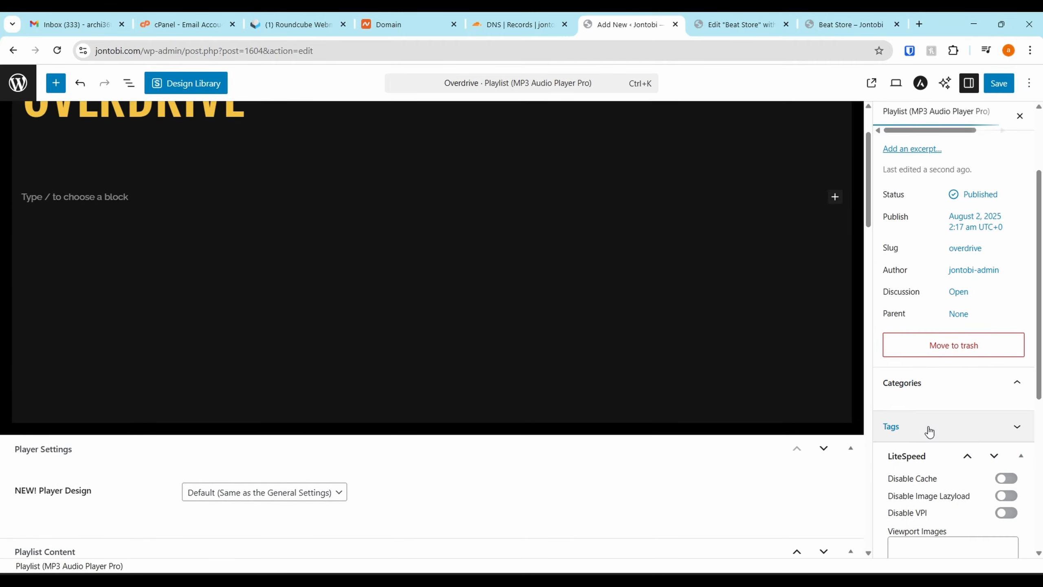
click(930, 388)
scroll(926, 373, down, 1)
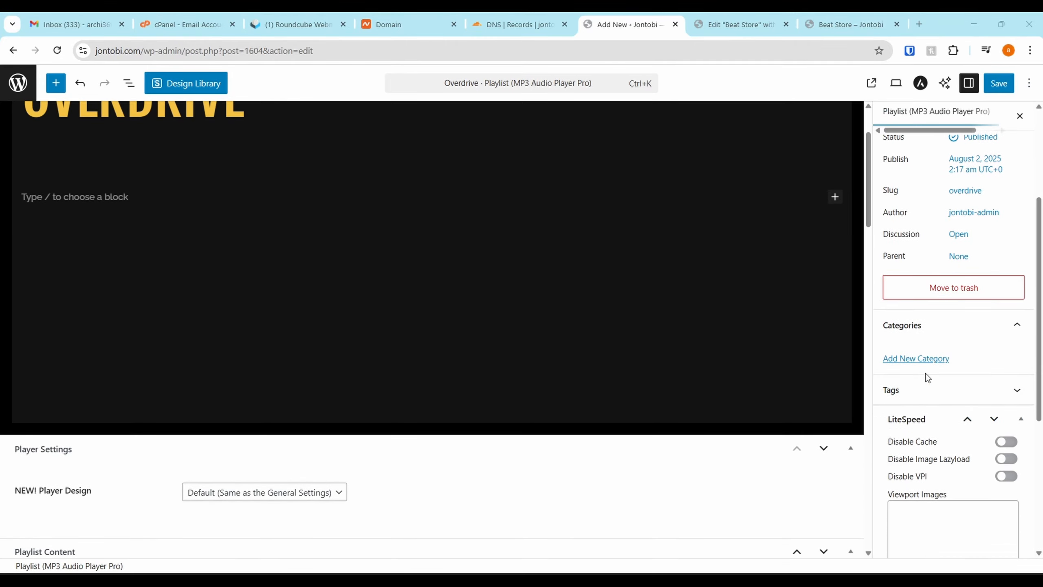
click(922, 359)
click(911, 401)
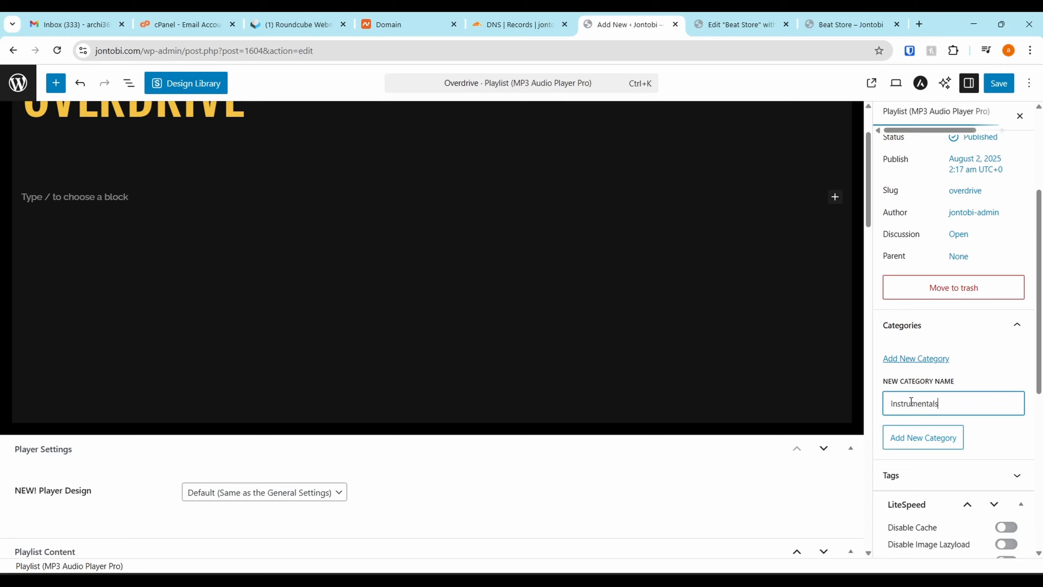
click(918, 444)
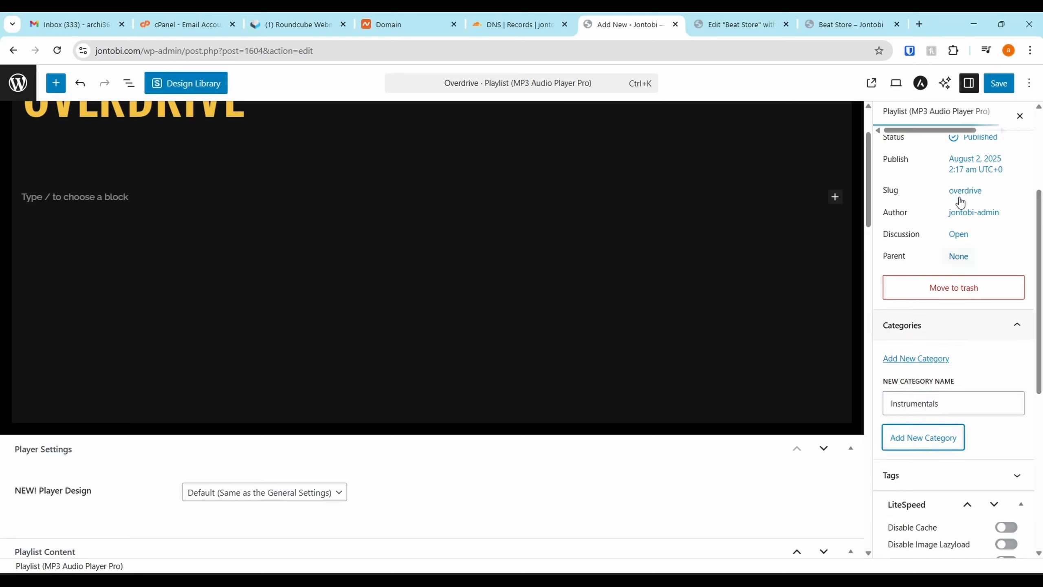
scroll(930, 383, down, 3)
scroll(957, 287, up, 1)
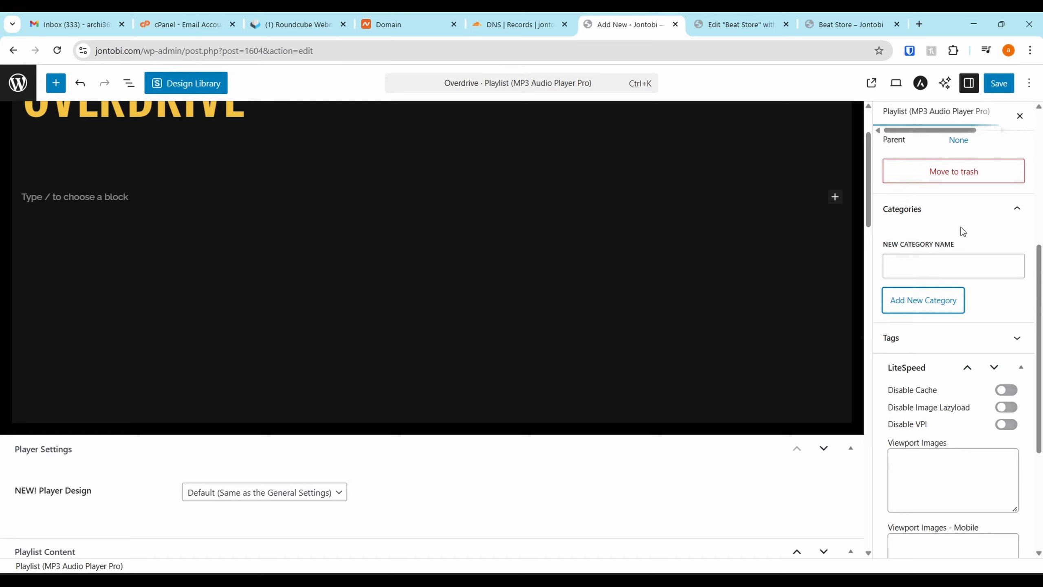
click(999, 83)
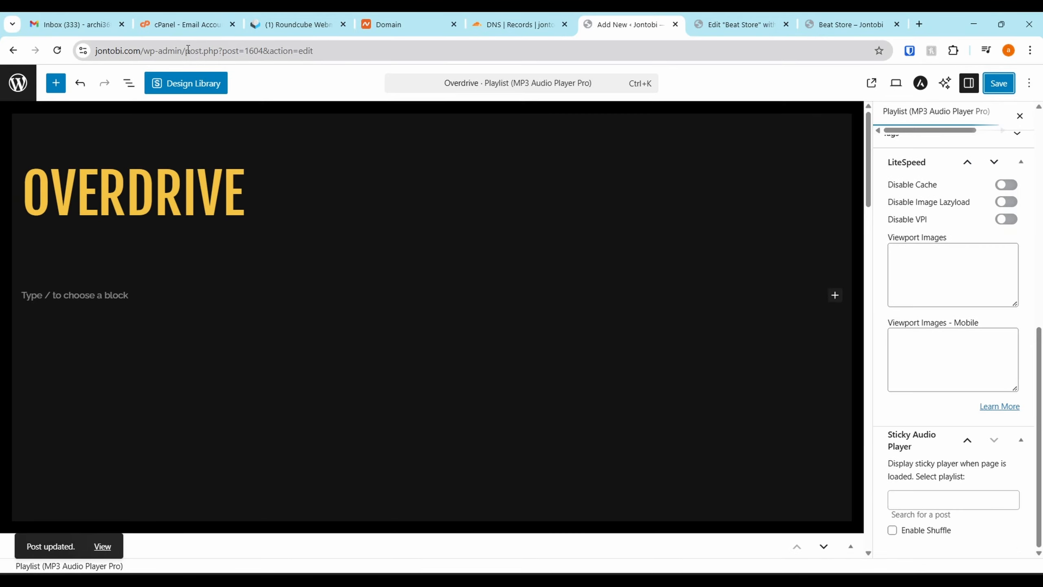
Open jontobi.com/wp-admin/ in a new tab placed beside the playlist editor, and dismiss the Sonaar rating and Pro Form Templates notices
drag(188, 50, 3, 50)
key(ctrl+c)
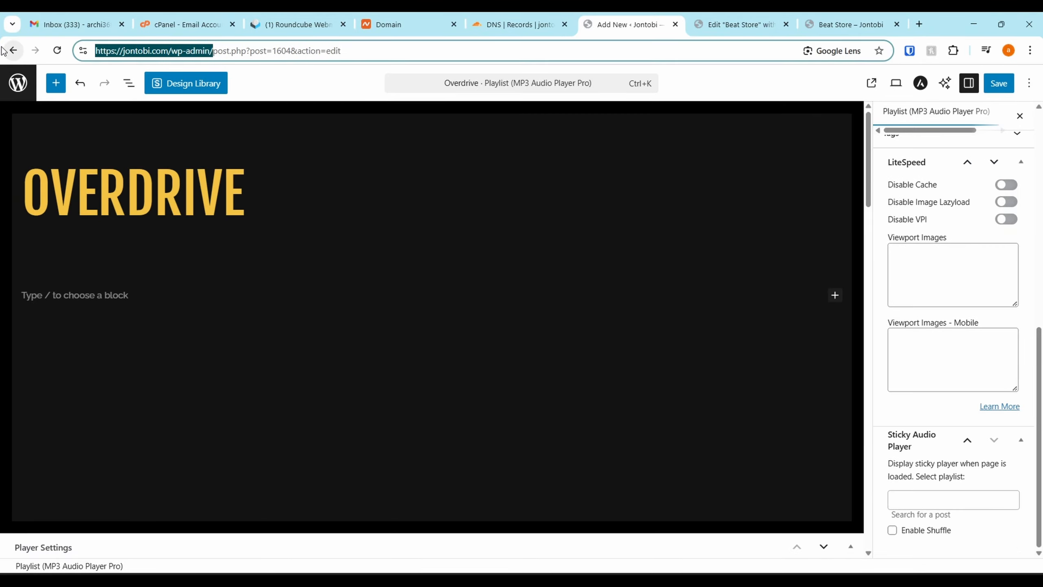
key(ctrl+t)
key(ctrl+v)
key(Return)
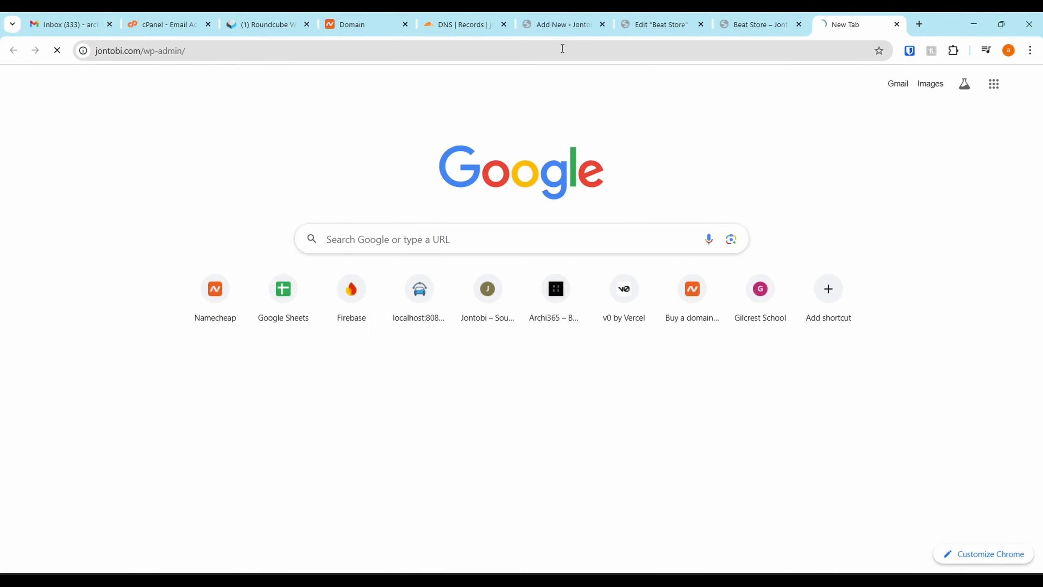
drag(850, 18, 647, 16)
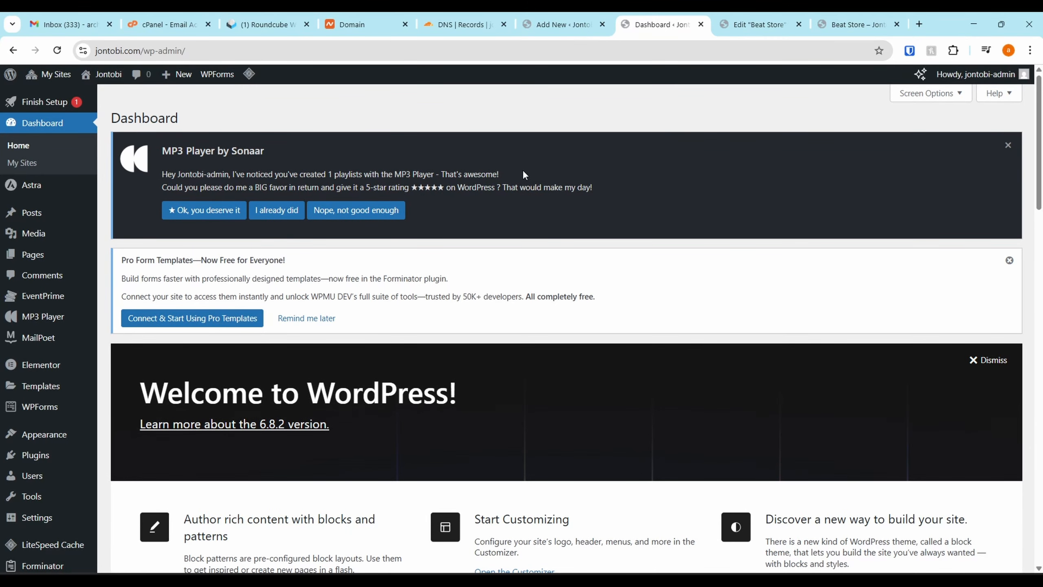
click(1007, 145)
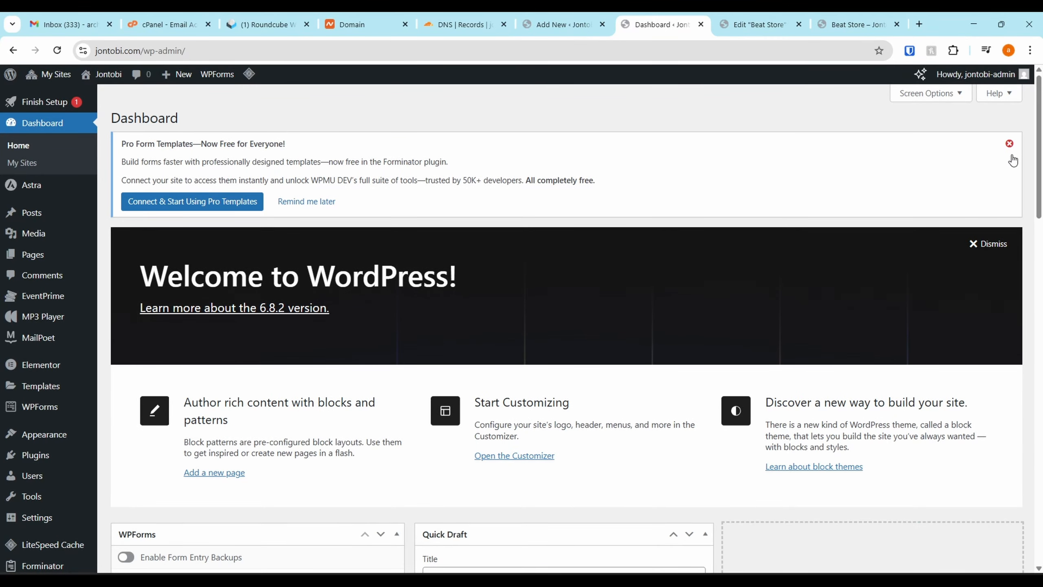
click(1009, 145)
Search for "advanced custom fields" among the network's new plugins and install Advanced Custom Fields (ACF)
mouse_move(51, 86)
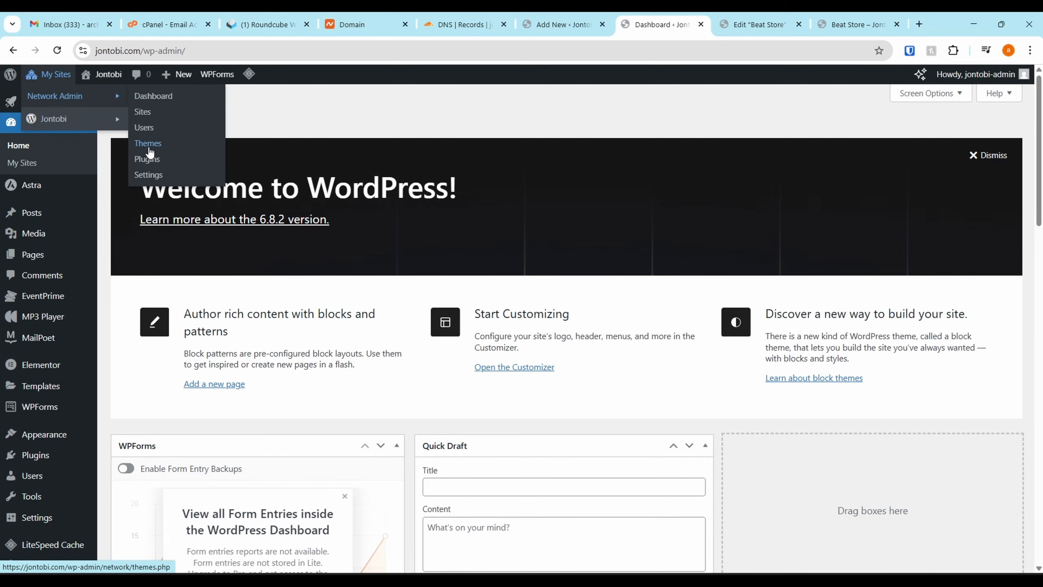
click(150, 160)
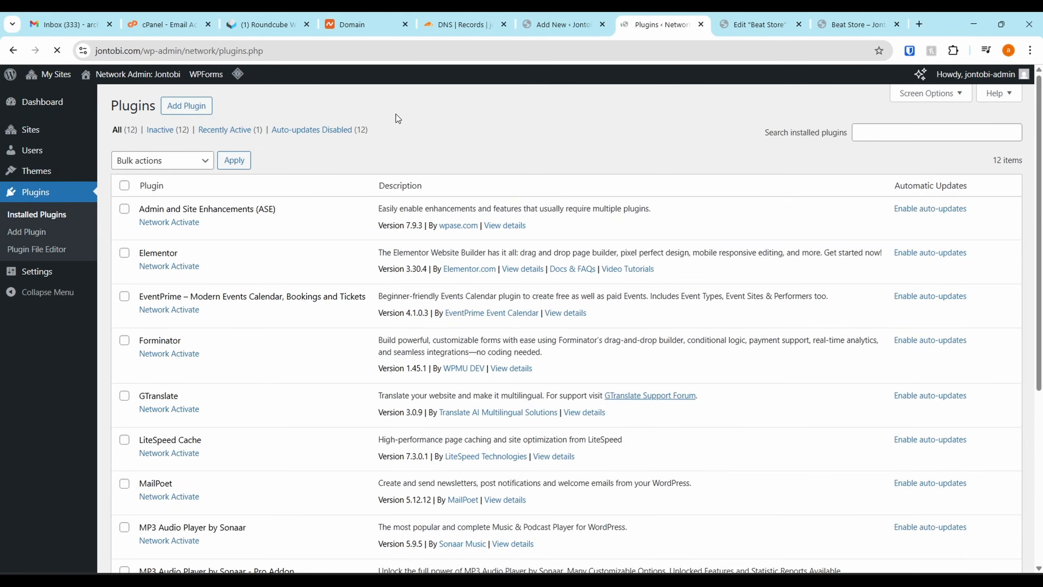
click(175, 103)
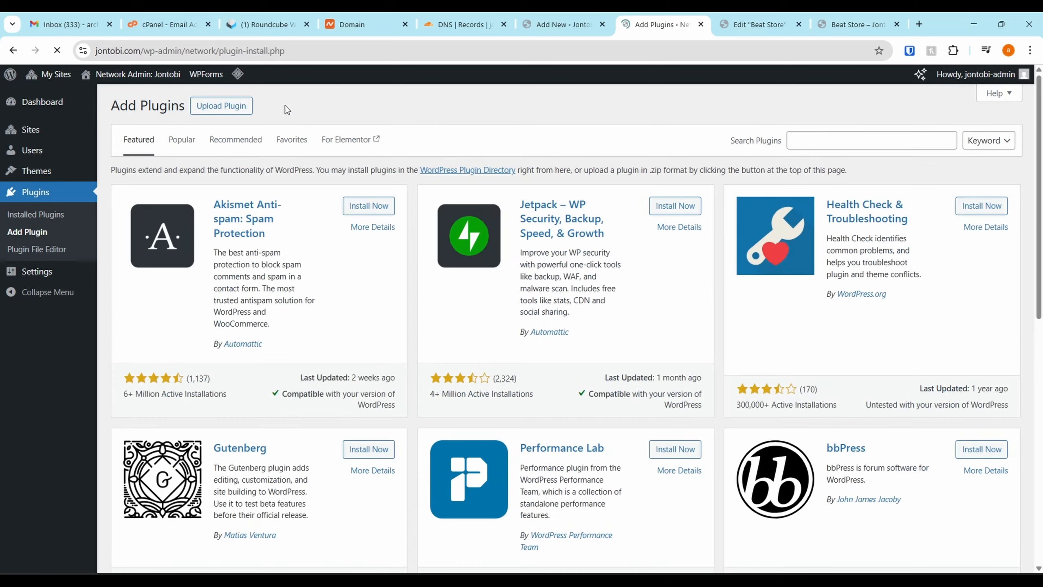
click(836, 144)
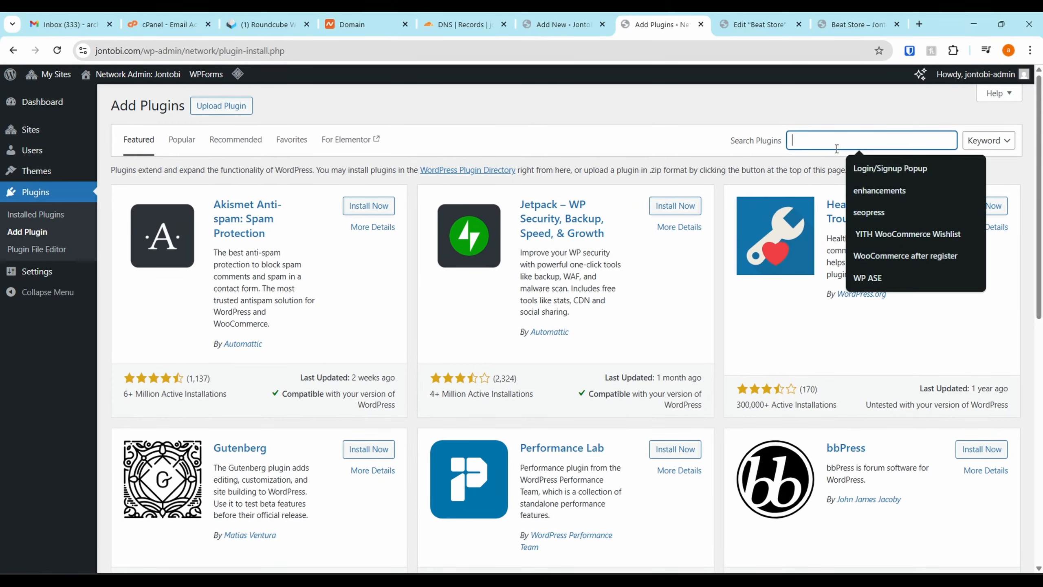
text(advanced custom fields)
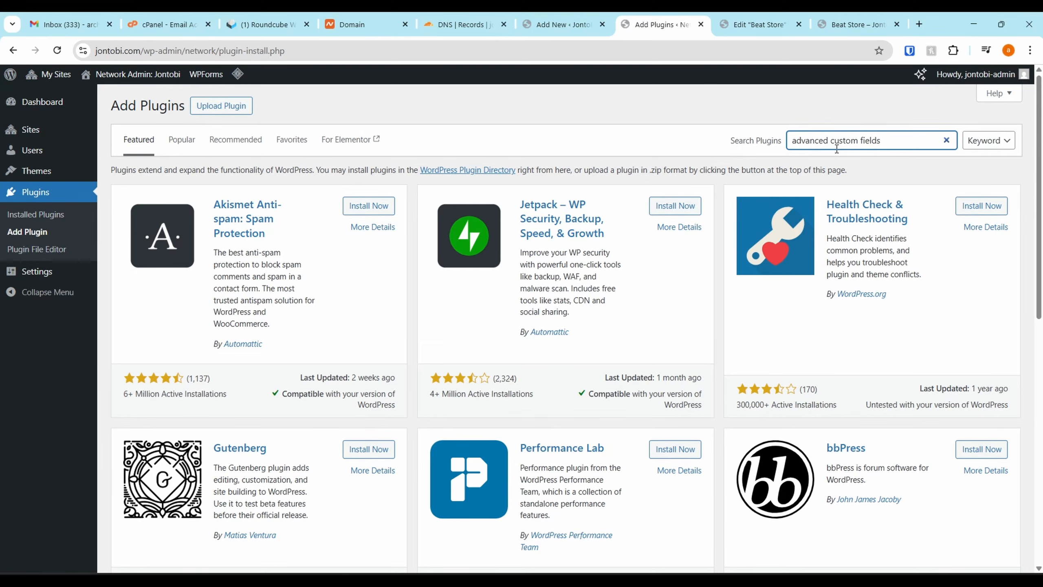
click(359, 211)
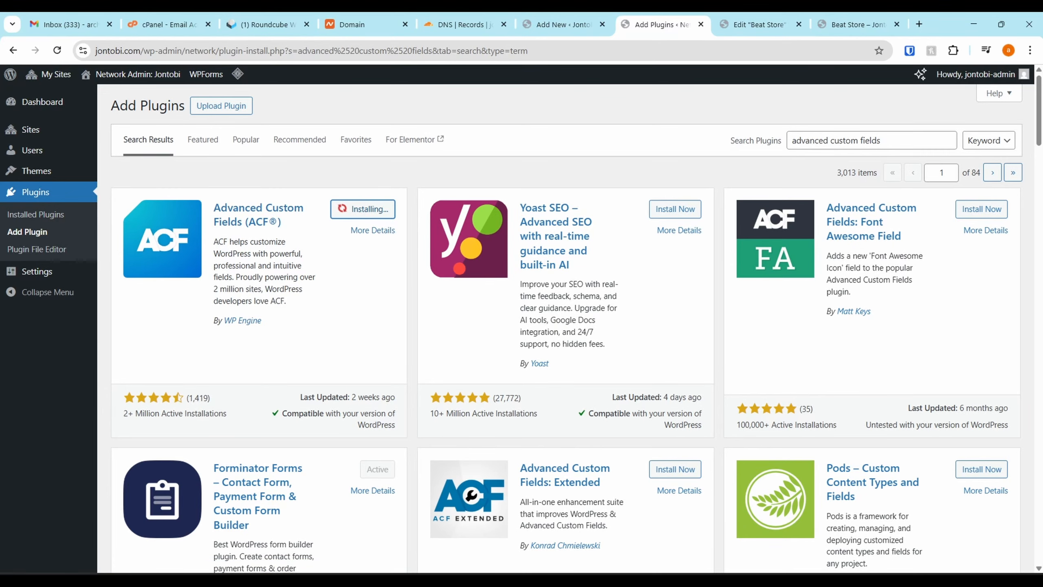
drag(1042, 571, 80, 12)
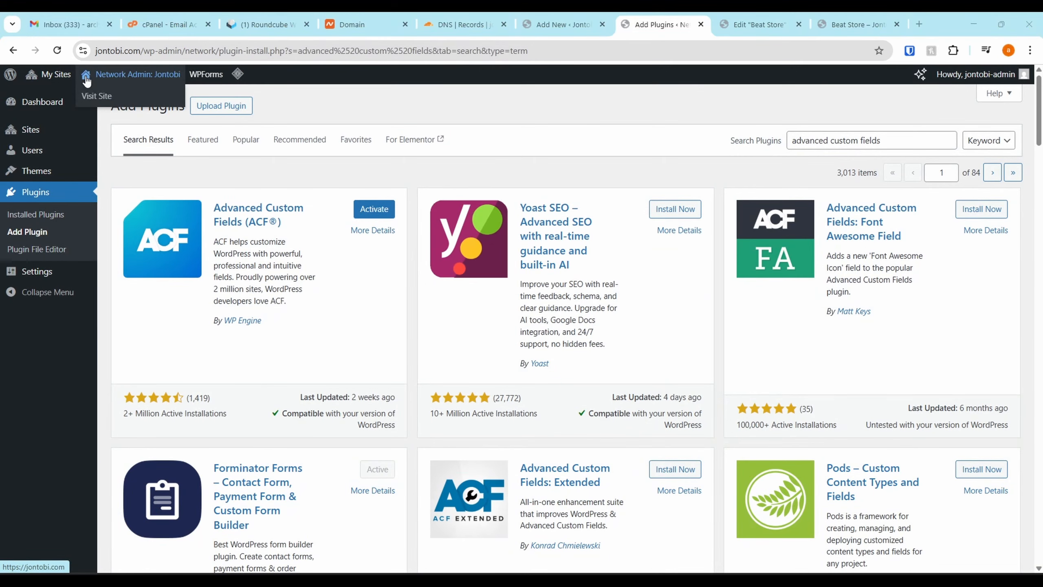
Go to the Jontobi site's own dashboard and activate the Advanced Custom Fields plugin there
mouse_move(51, 74)
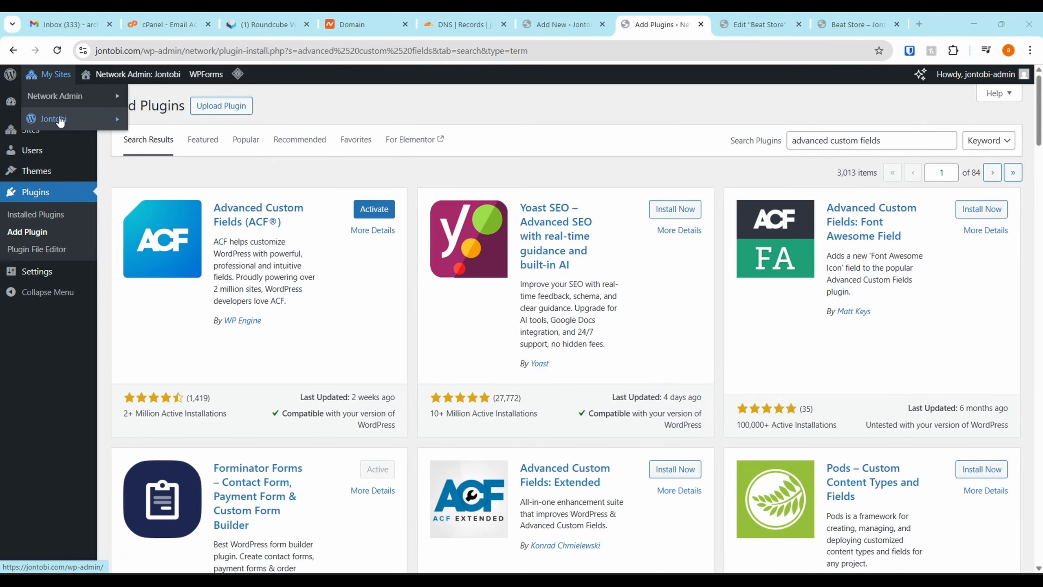
mouse_move(60, 120)
click(140, 119)
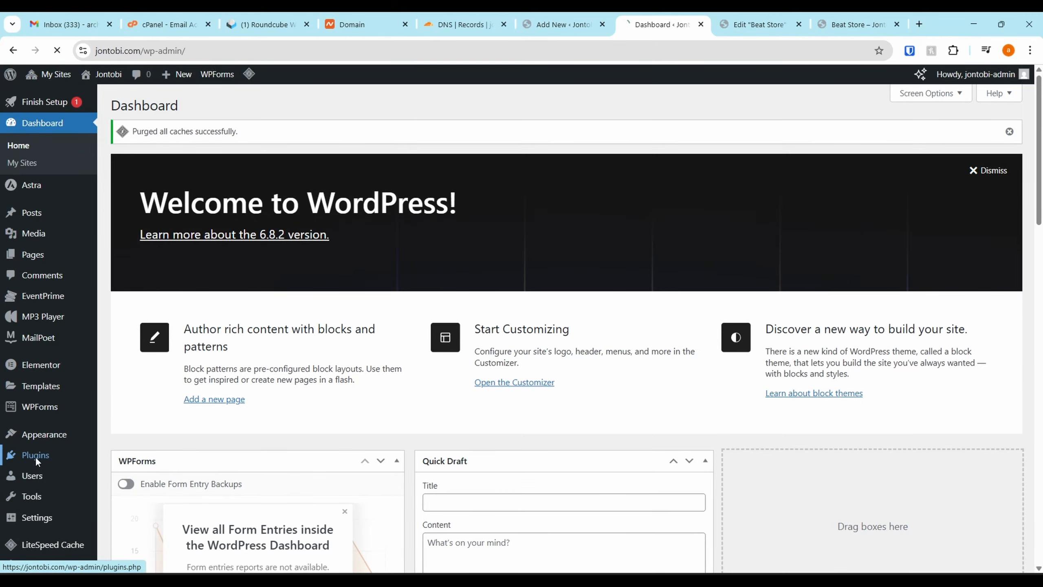
click(35, 456)
scroll(214, 319, down, 3)
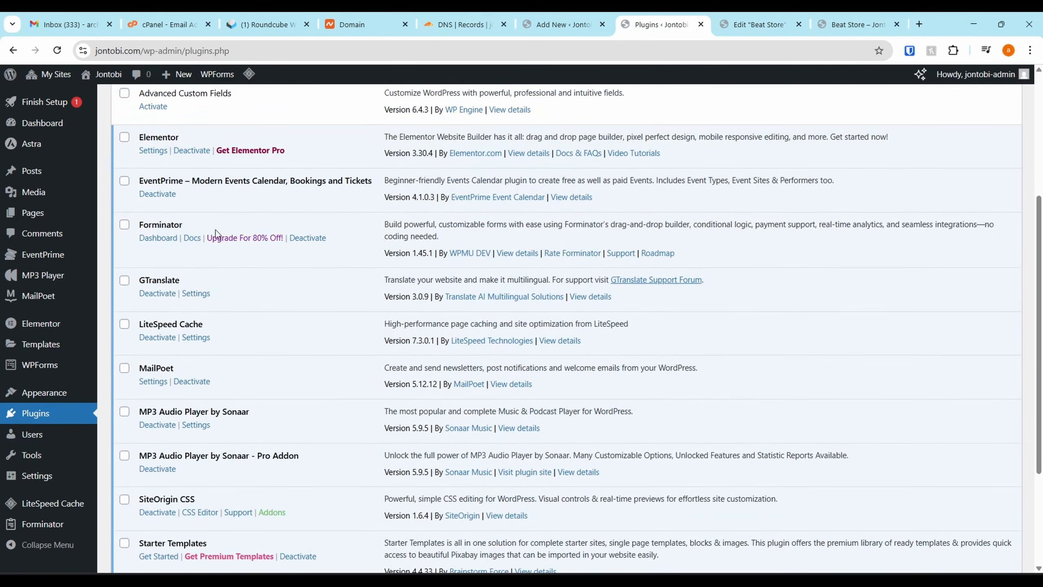
scroll(215, 230, up, 1)
click(153, 159)
scroll(236, 171, up, 1)
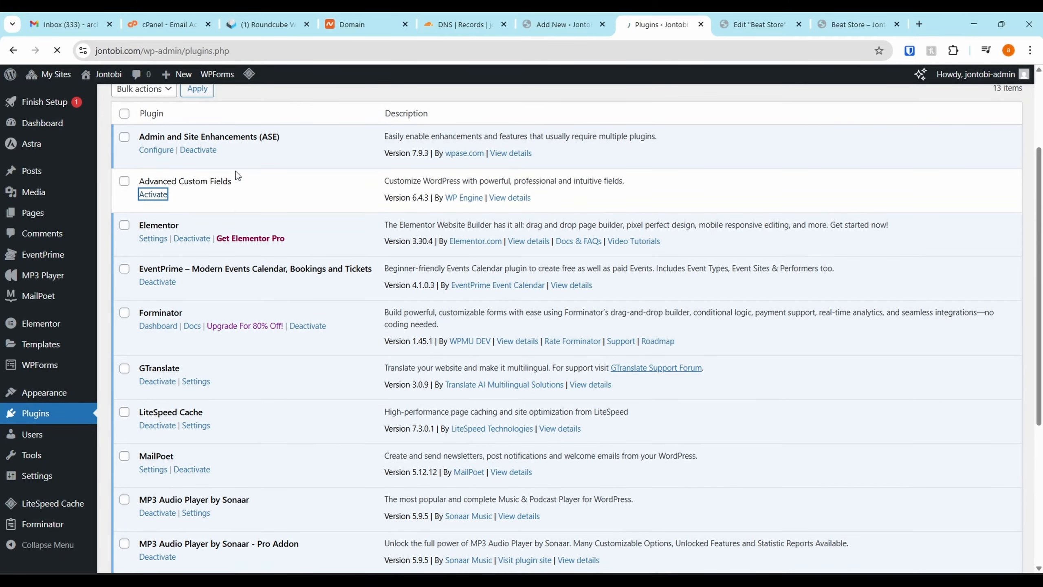
scroll(235, 171, down, 3)
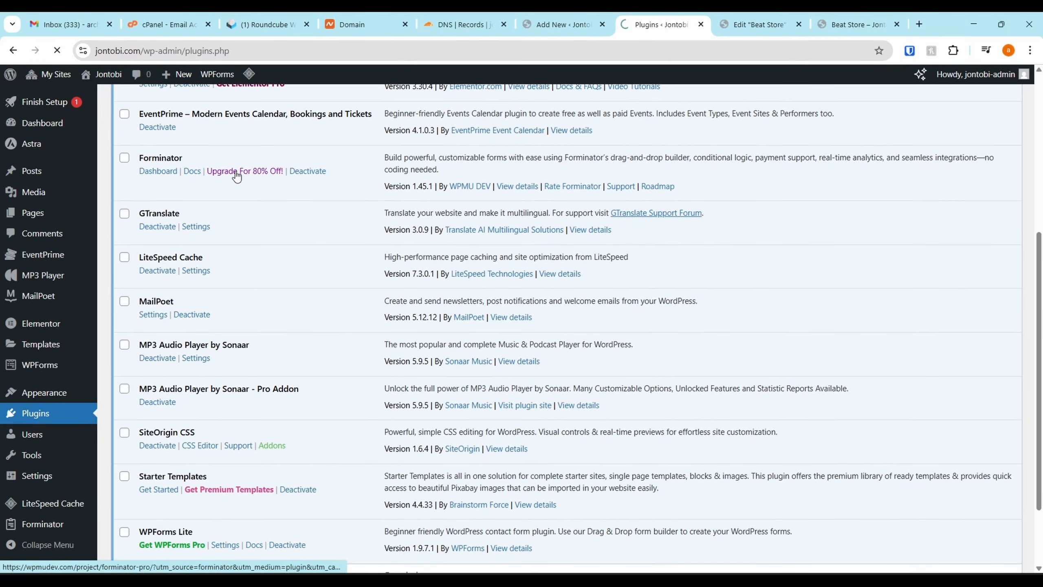
Start a new ACF field group and title it Instrumentals
scroll(235, 172, down, 4)
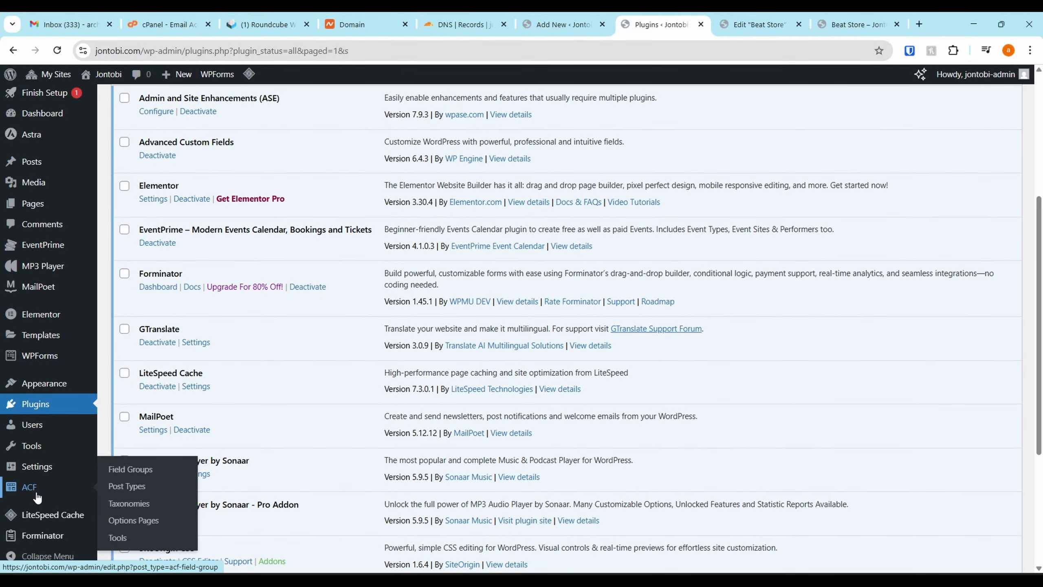
click(37, 493)
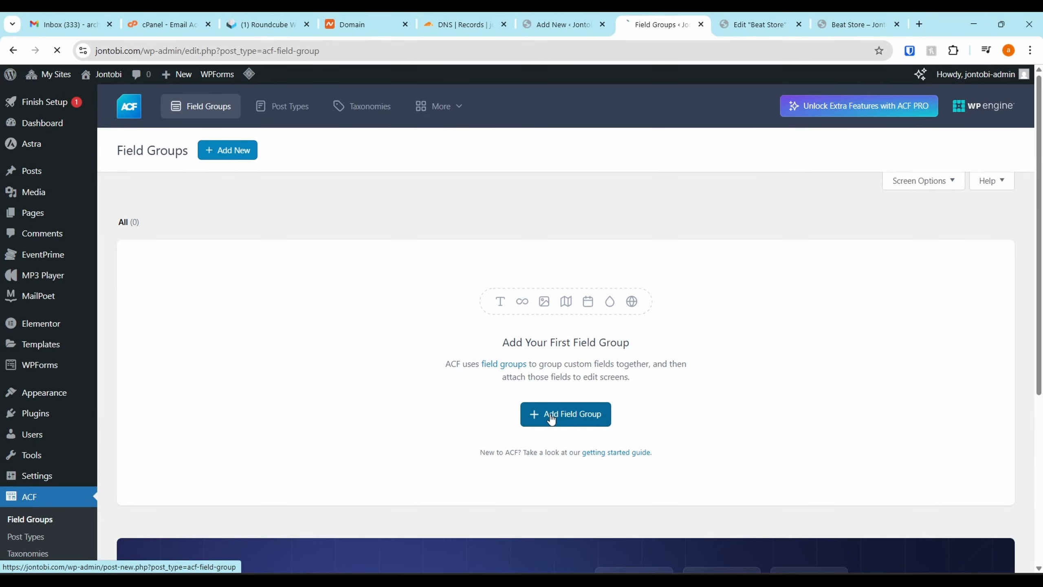
click(551, 419)
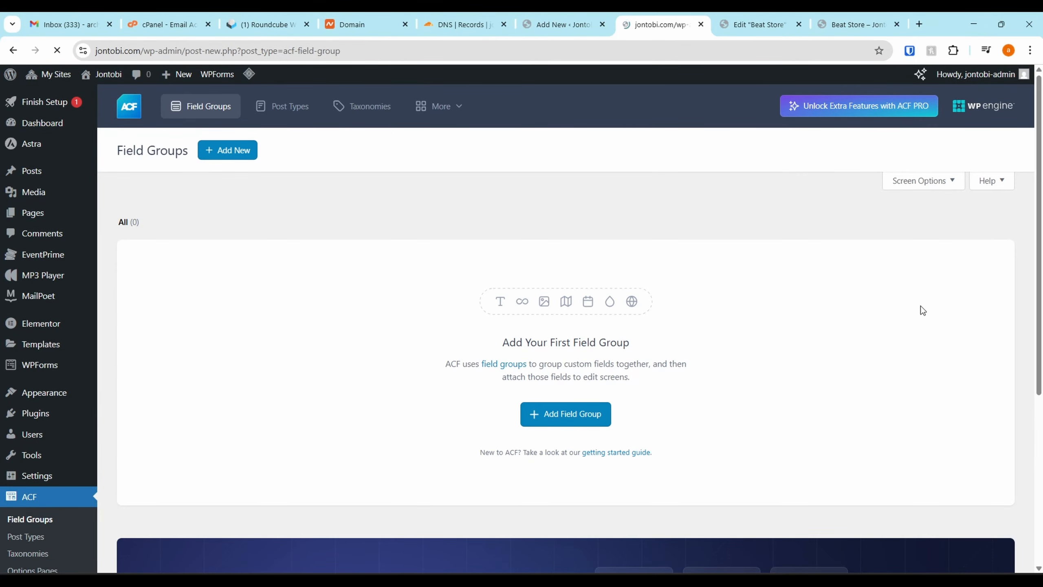
text(Instrumentals)
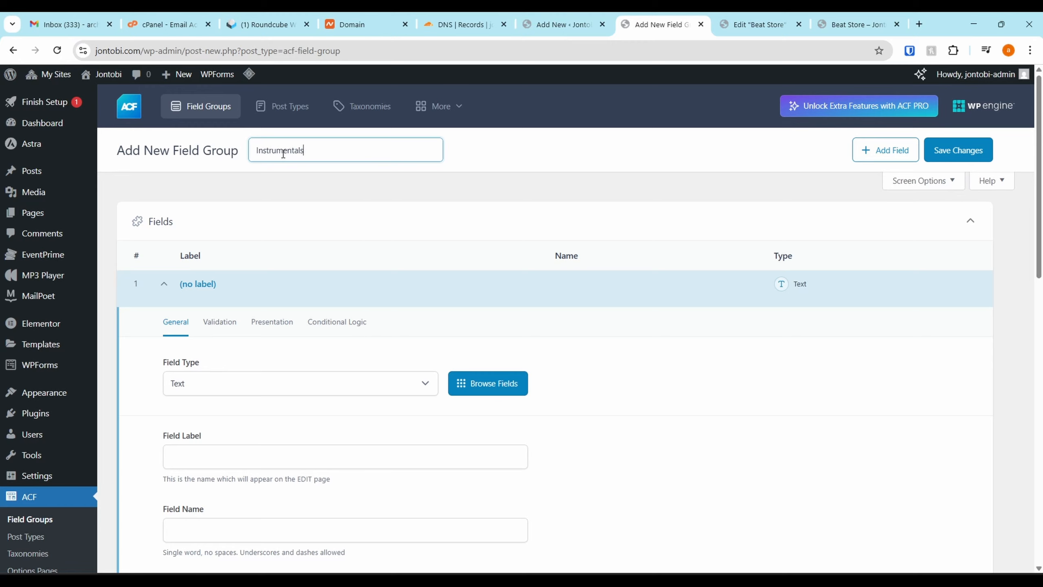
scroll(252, 301, down, 2)
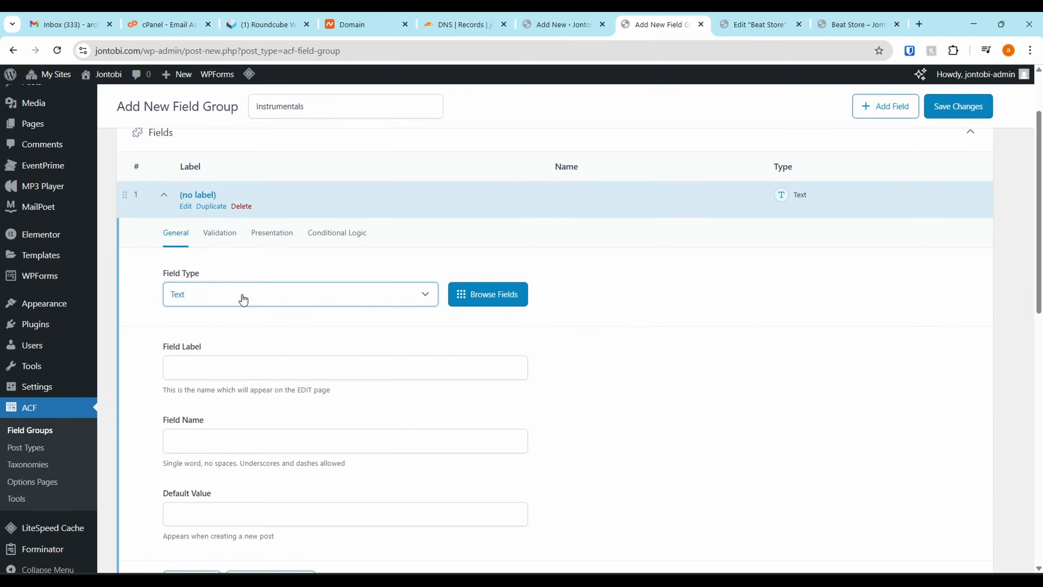
Set the first field's type to Checkbox and label it Mood
click(243, 297)
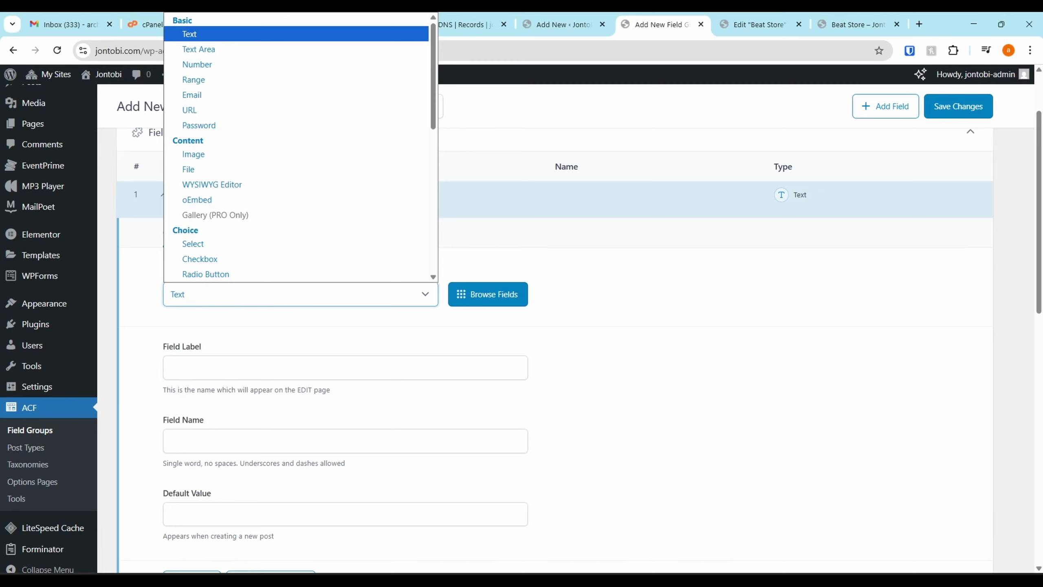
key(Escape)
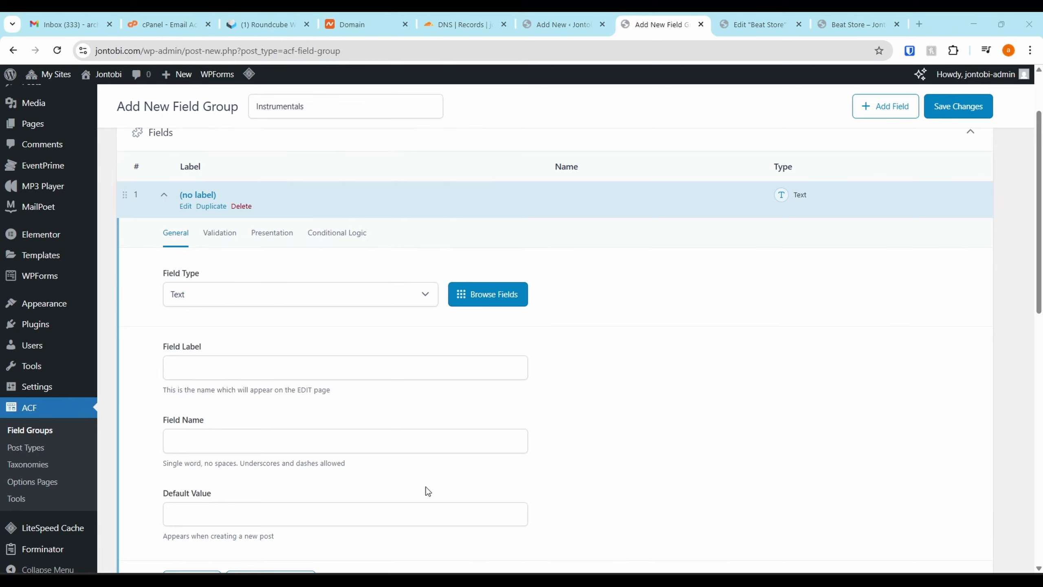
click(255, 298)
scroll(237, 164, down, 1)
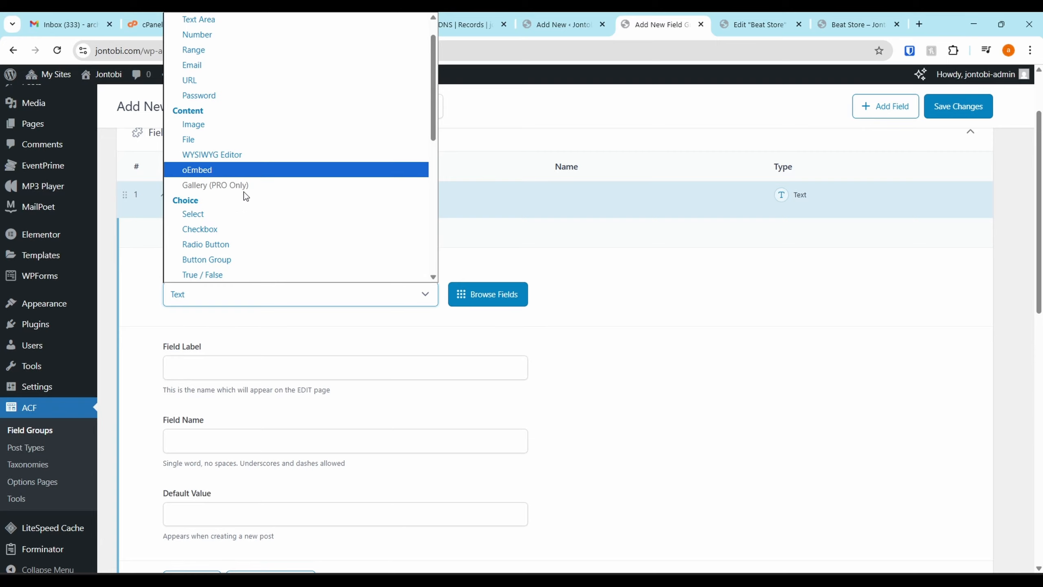
click(227, 231)
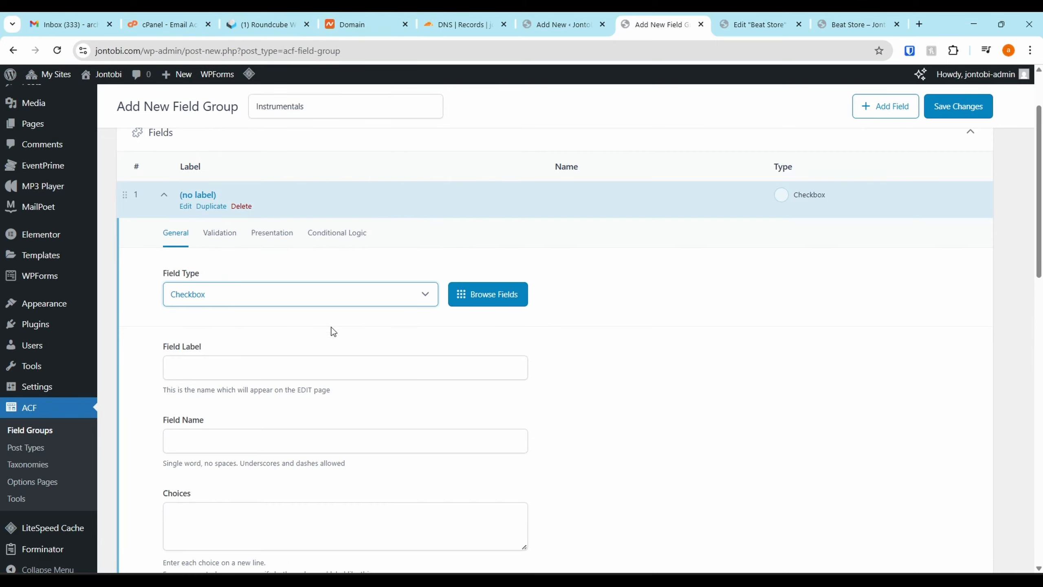
scroll(215, 356, down, 2)
click(239, 292)
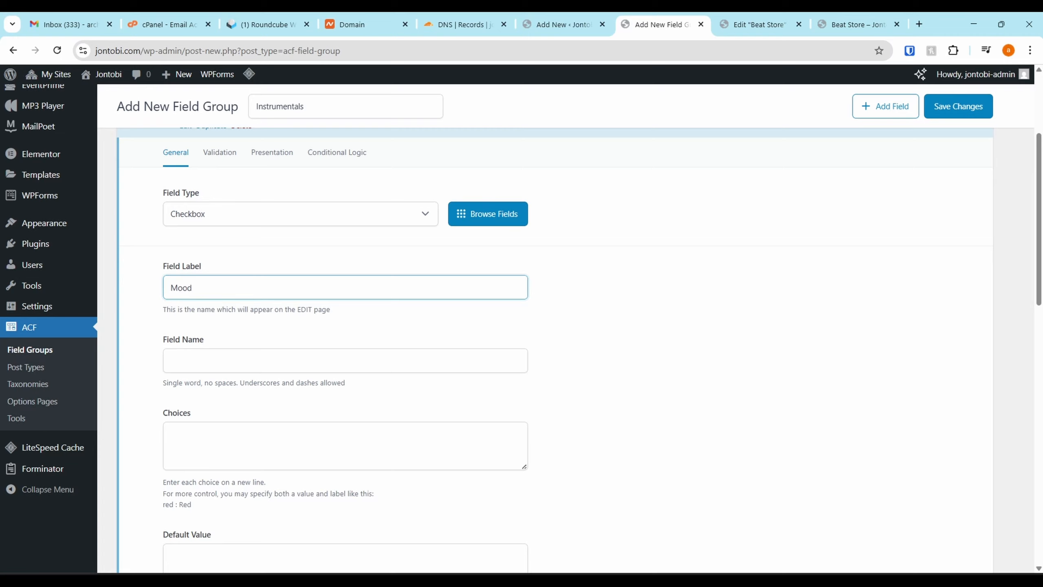
Copy the prepared mood list from the other window into the Mood field's choices, including Happy, Inspirational, Romantic and Sad
key(alt+Tab)
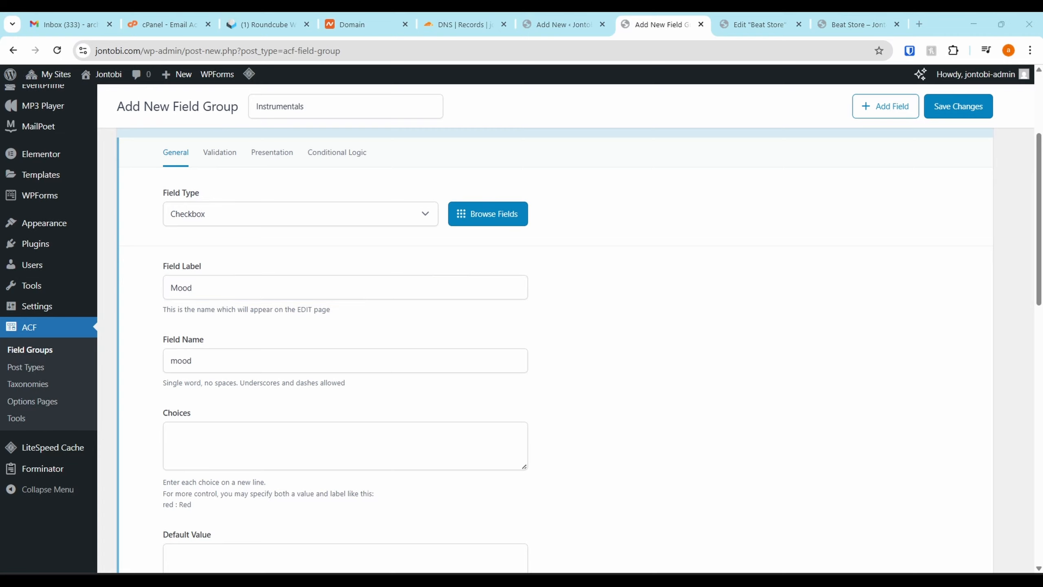
click(243, 463)
key(ctrl+v)
scroll(403, 341, down, 3)
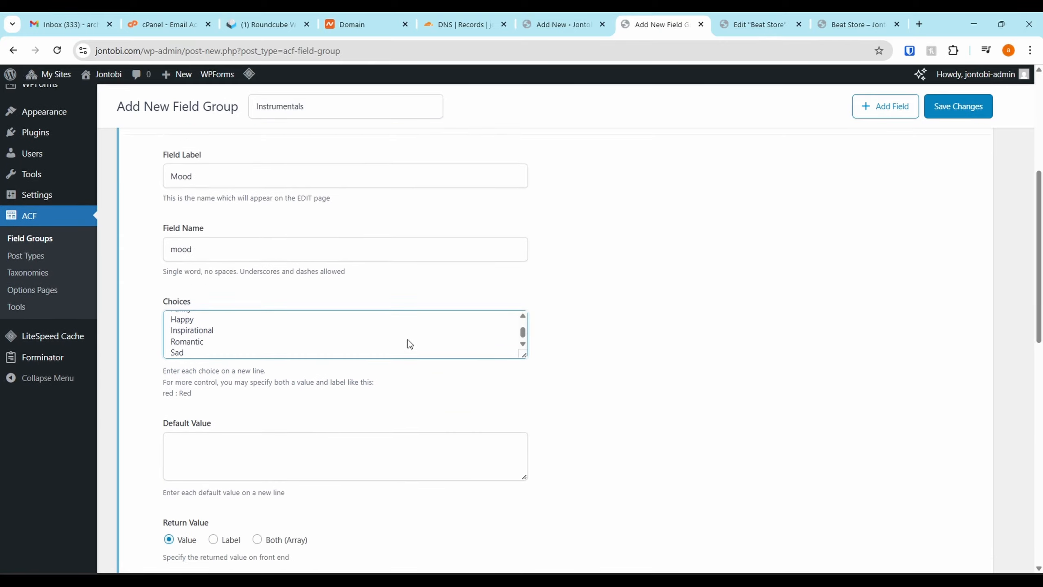
scroll(368, 263, up, 4)
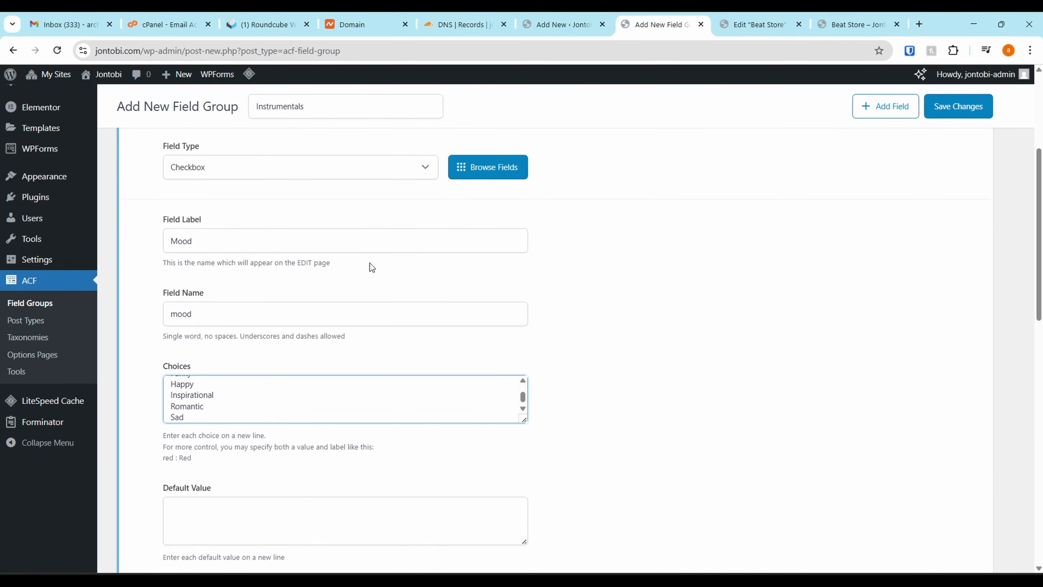
scroll(271, 269, down, 3)
scroll(274, 266, down, 5)
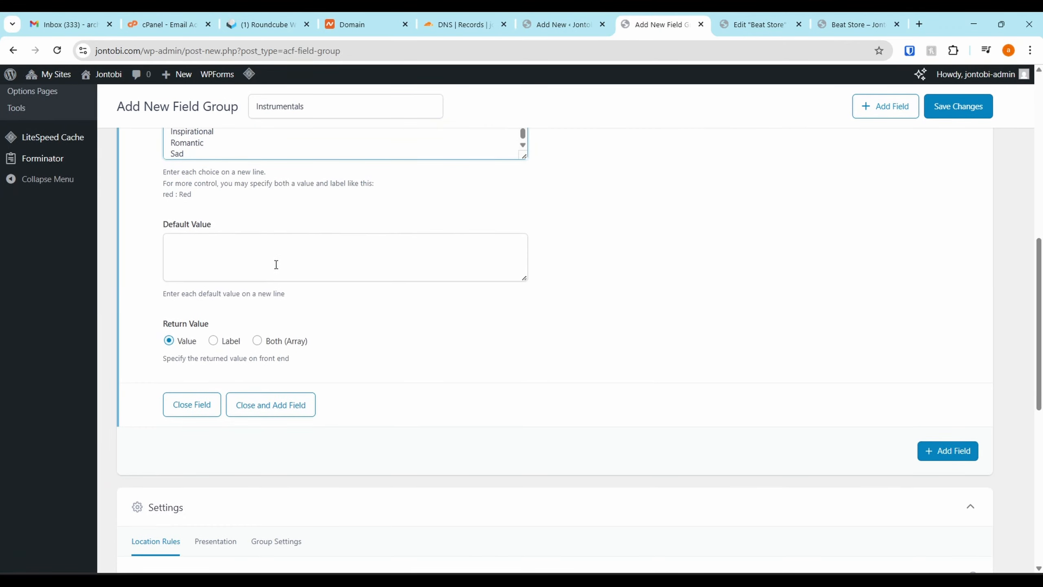
Add a second field to the group, set its type to Checkbox and label it Instruments
click(916, 455)
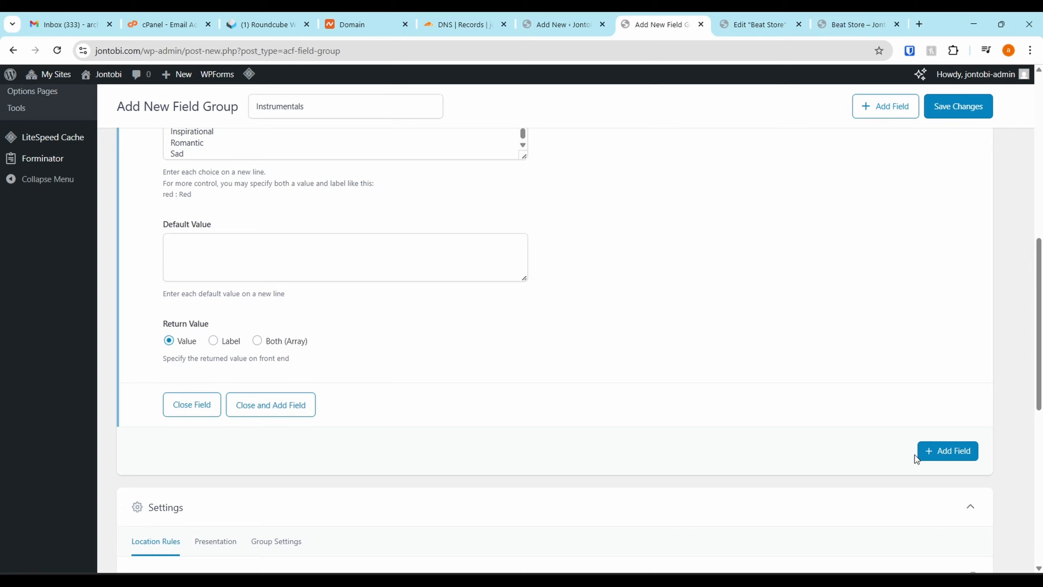
click(939, 452)
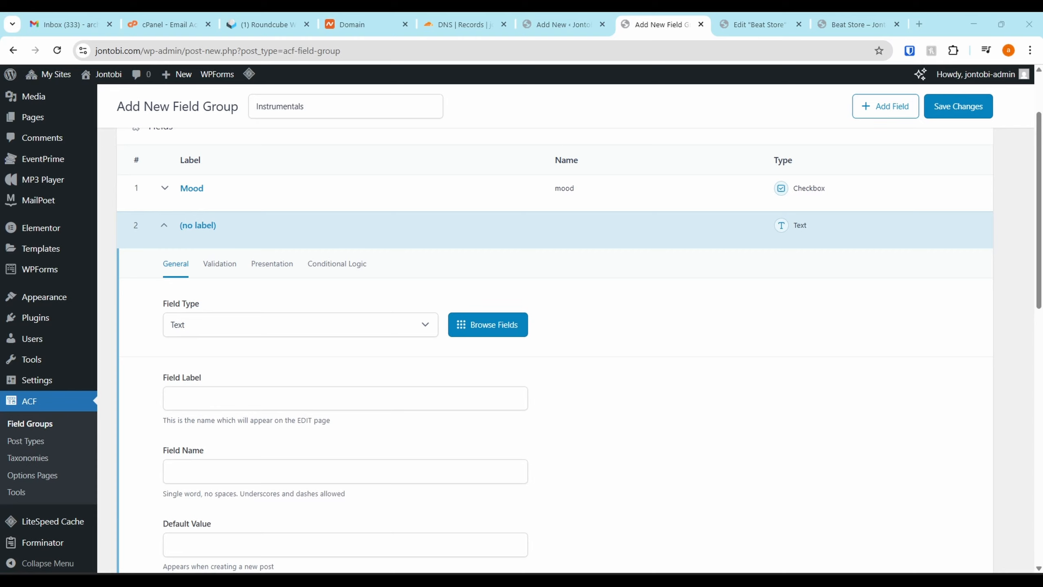
click(221, 330)
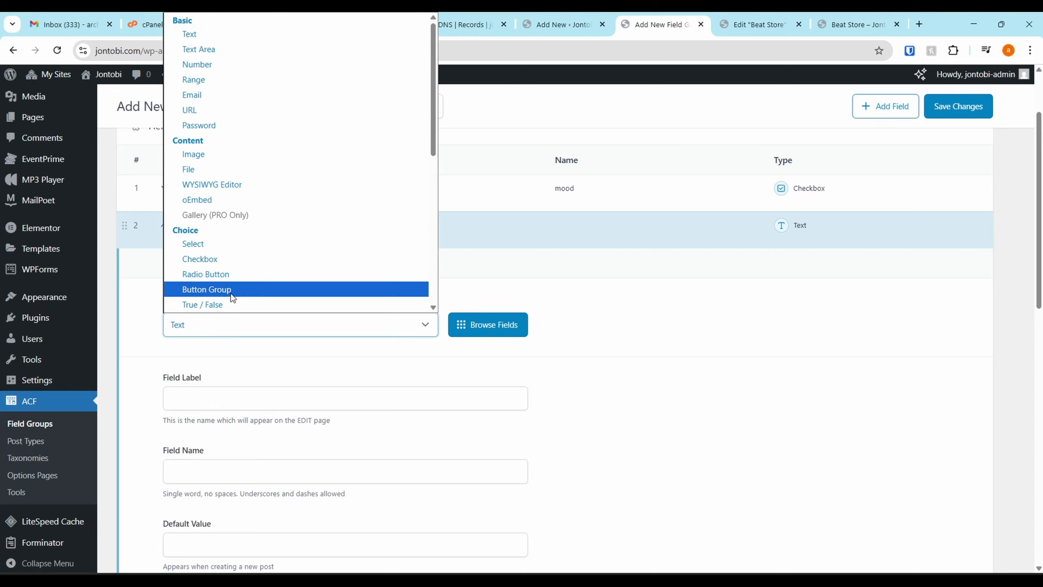
scroll(234, 262, down, 2)
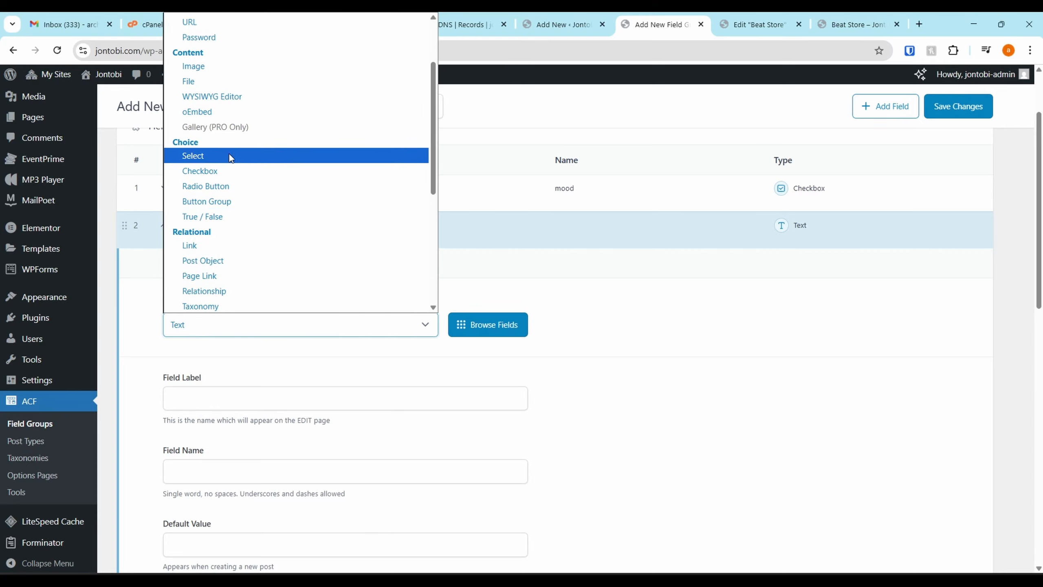
click(230, 171)
click(186, 390)
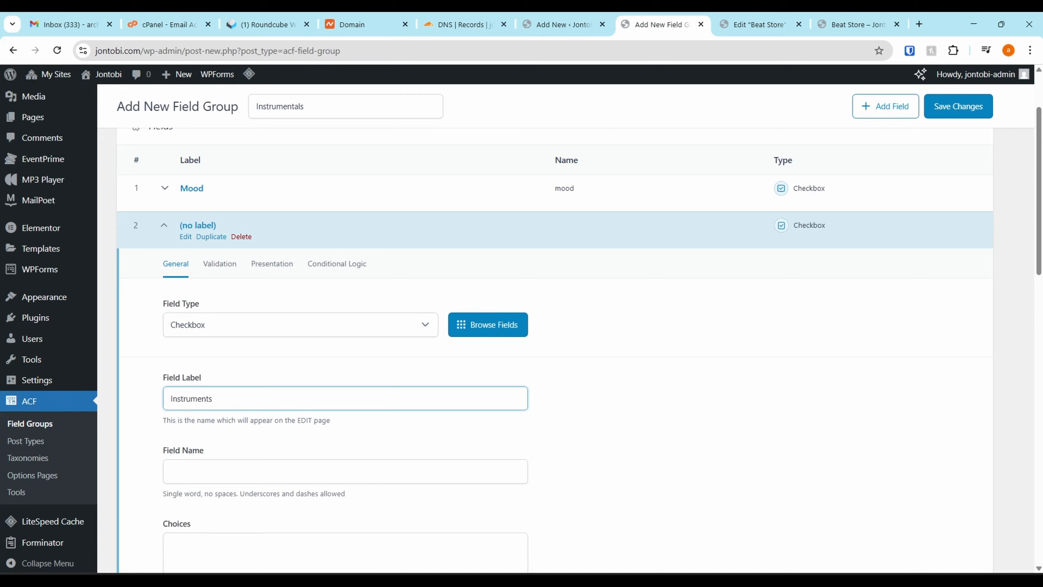
Copy the prepared instrument list into the Instruments field's choices, including Brass, Guitar, Vocal and Percussion, and collapse the field
key(alt+Tab)
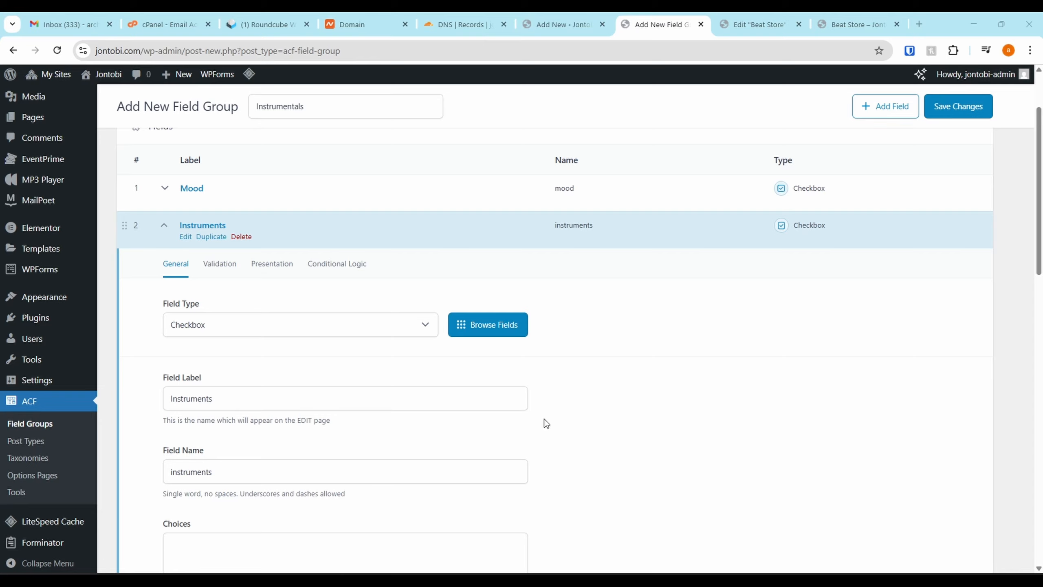
scroll(255, 452, down, 3)
click(248, 450)
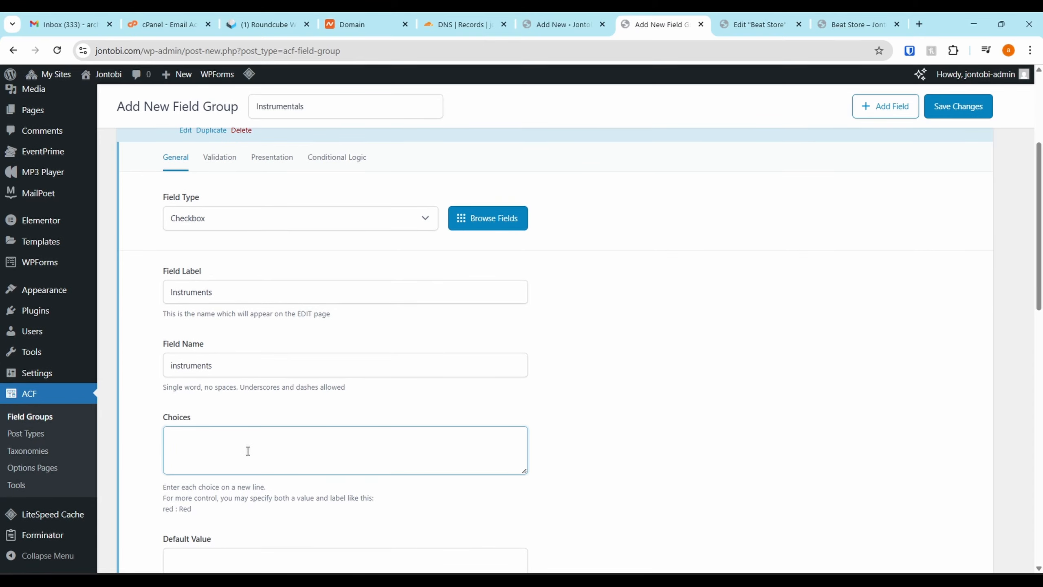
key(ctrl+v)
scroll(251, 338, up, 2)
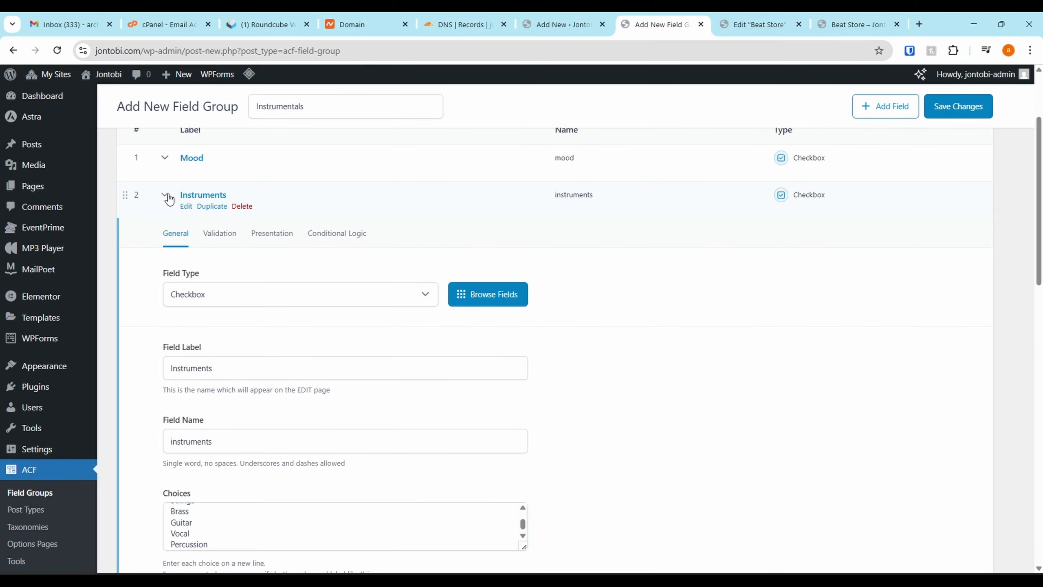
click(168, 198)
Add a third field to the group, label it Genre and set its type to Checkbox
click(948, 245)
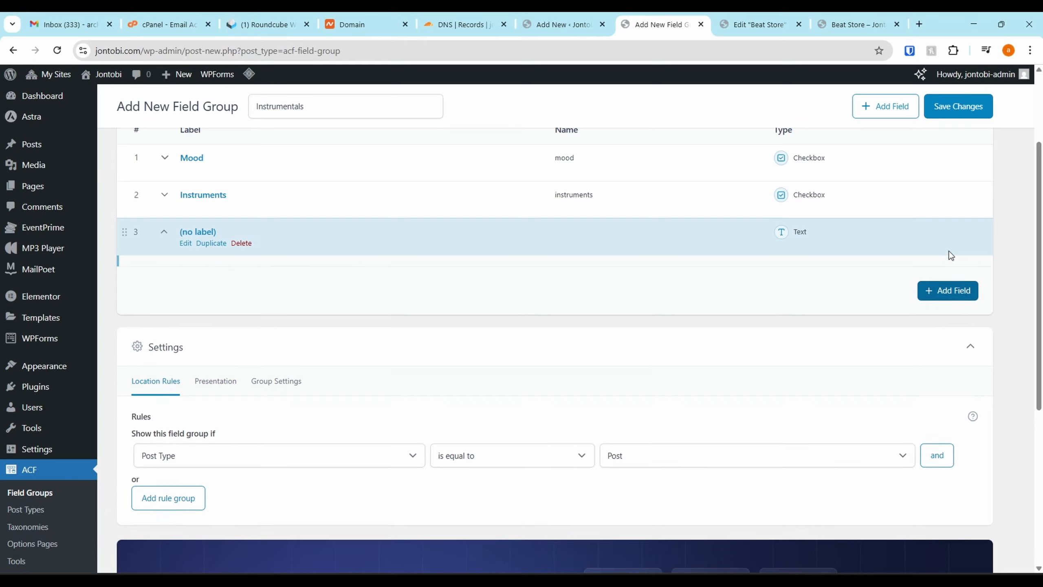
key(alt+Tab)
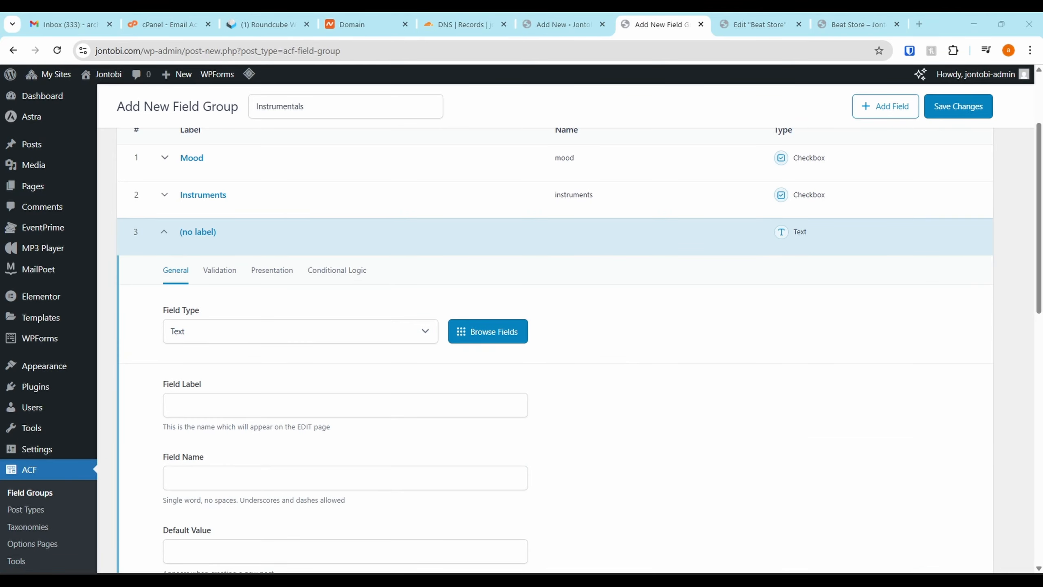
click(243, 406)
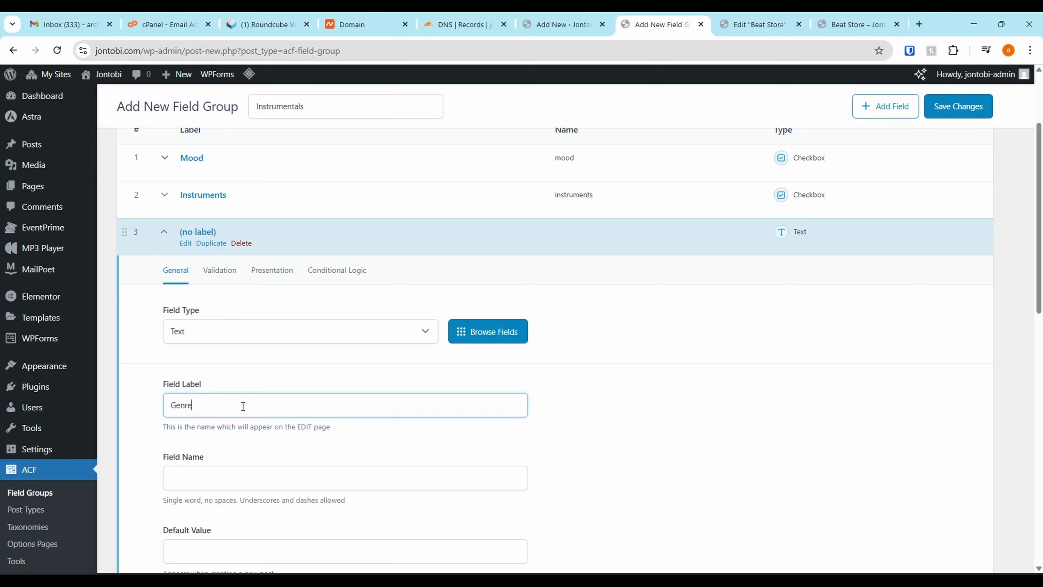
click(266, 335)
scroll(241, 279, down, 2)
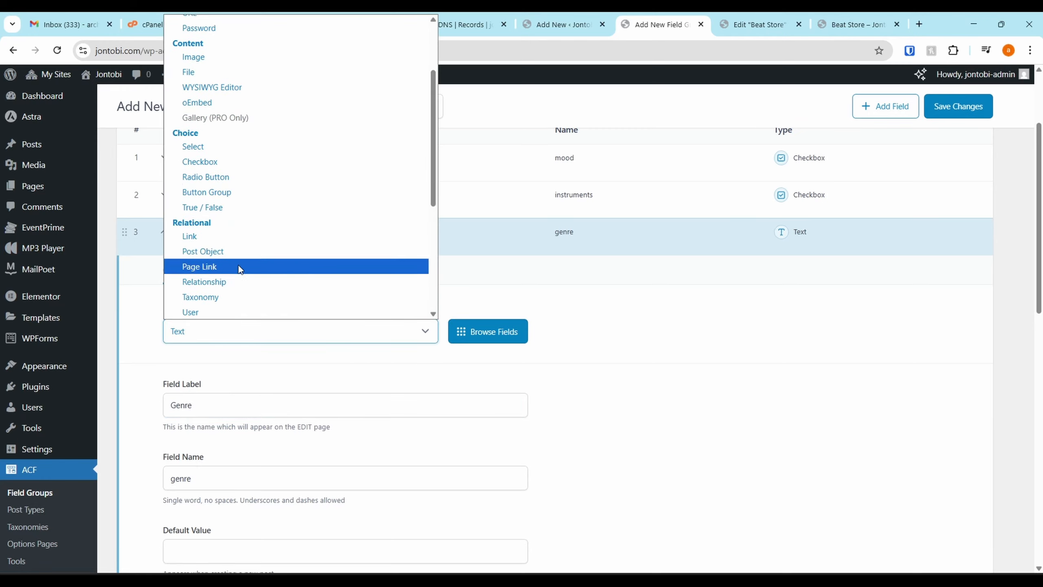
click(232, 161)
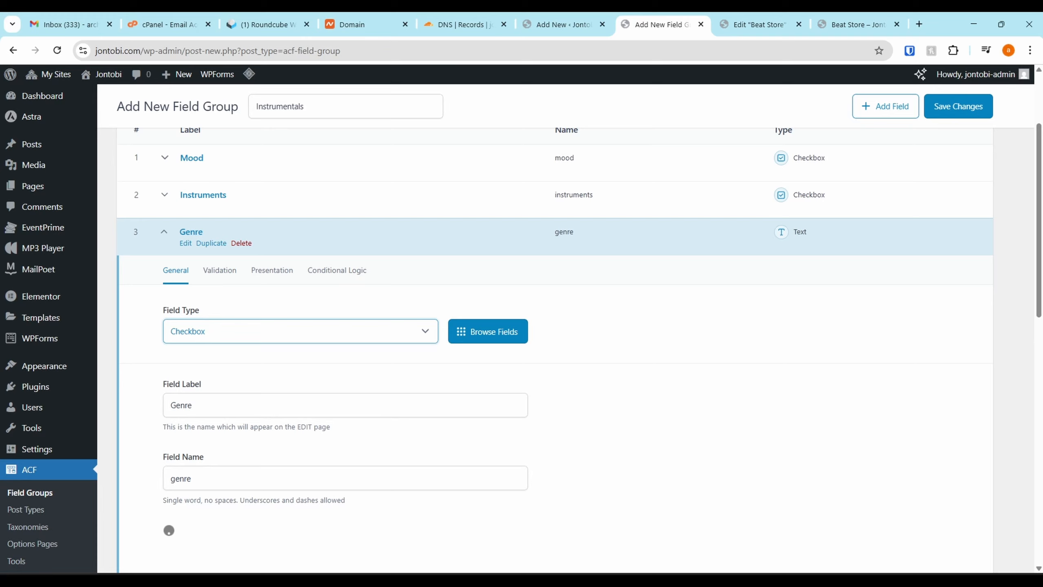
Copy the prepared genre list into the Genre field's choices, including Cypher, Trap, Sci-Fi and Afro, and collapse the field
key(alt+Tab)
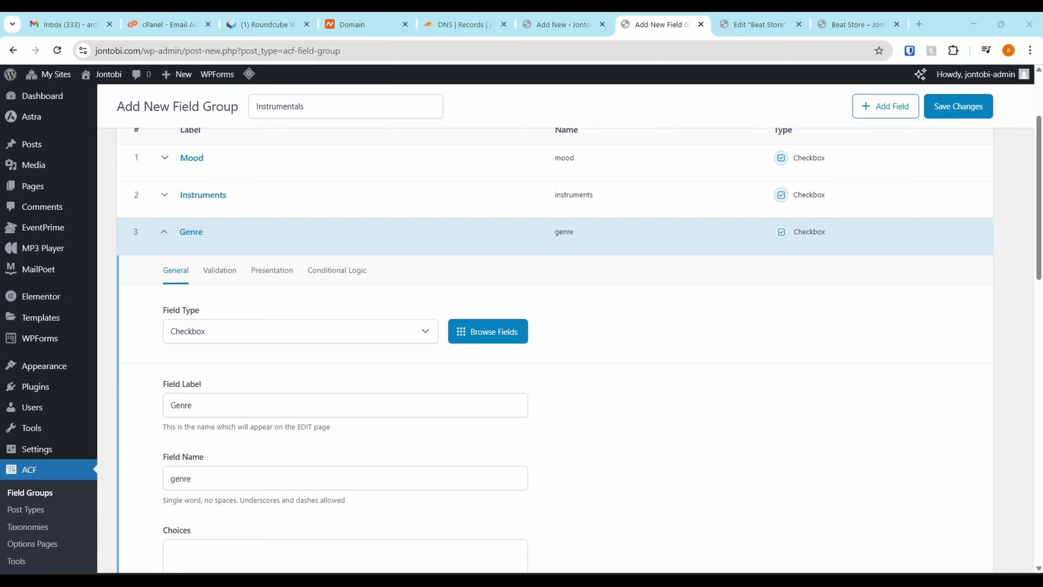
scroll(298, 480, down, 4)
click(245, 403)
key(ctrl+v)
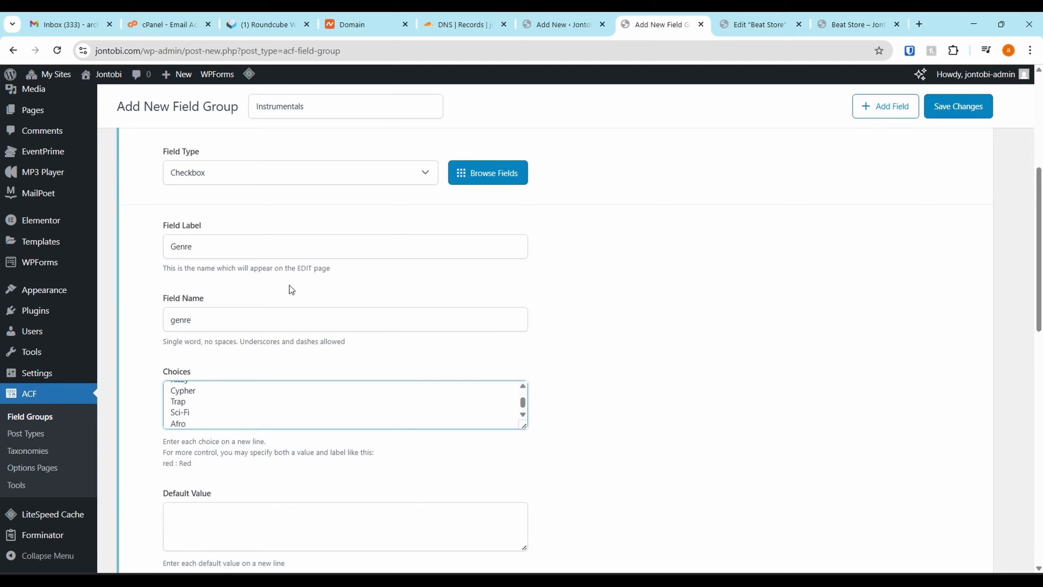
scroll(279, 300, down, 1)
scroll(309, 261, up, 3)
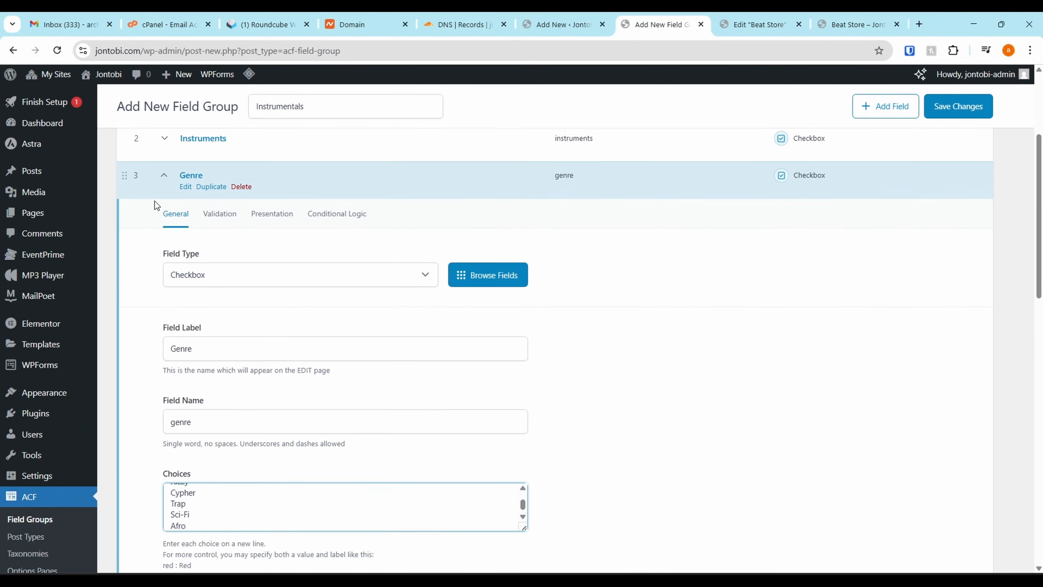
click(164, 176)
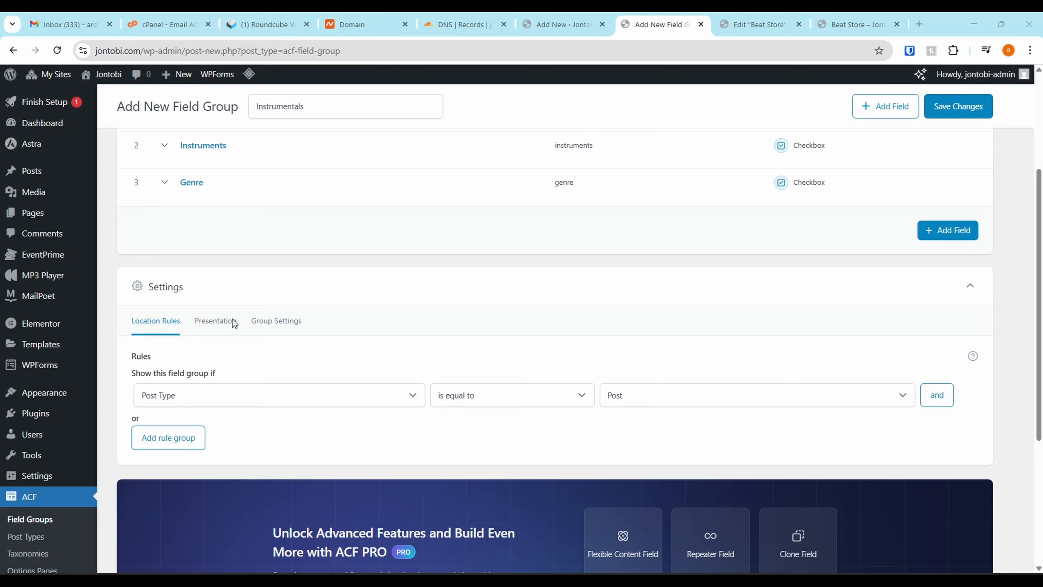
Add a fourth field labelled BPM with the Text type, collapse it and save the field group
scroll(246, 304, up, 2)
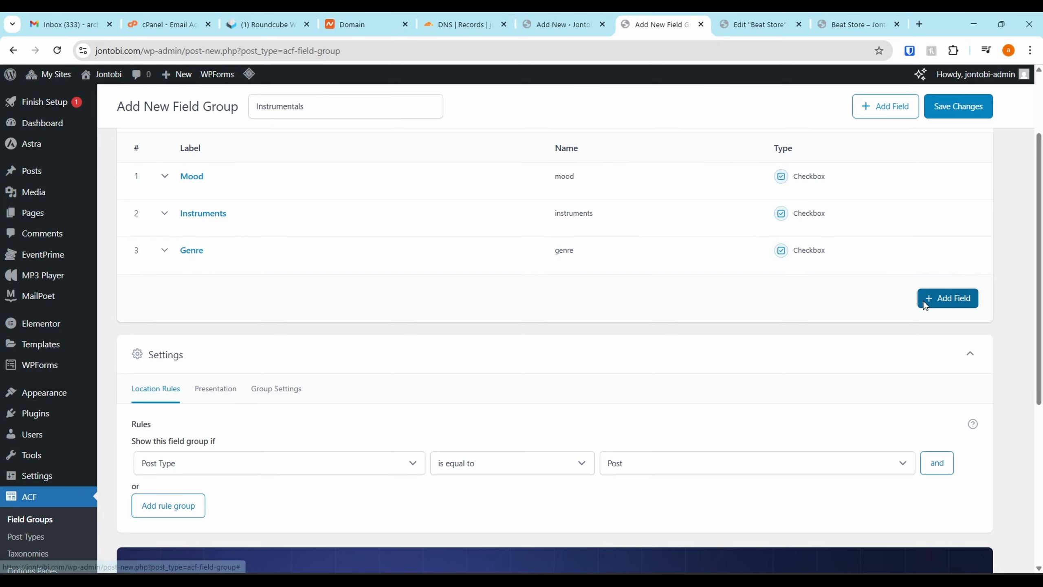
click(923, 300)
scroll(230, 388, down, 1)
click(217, 414)
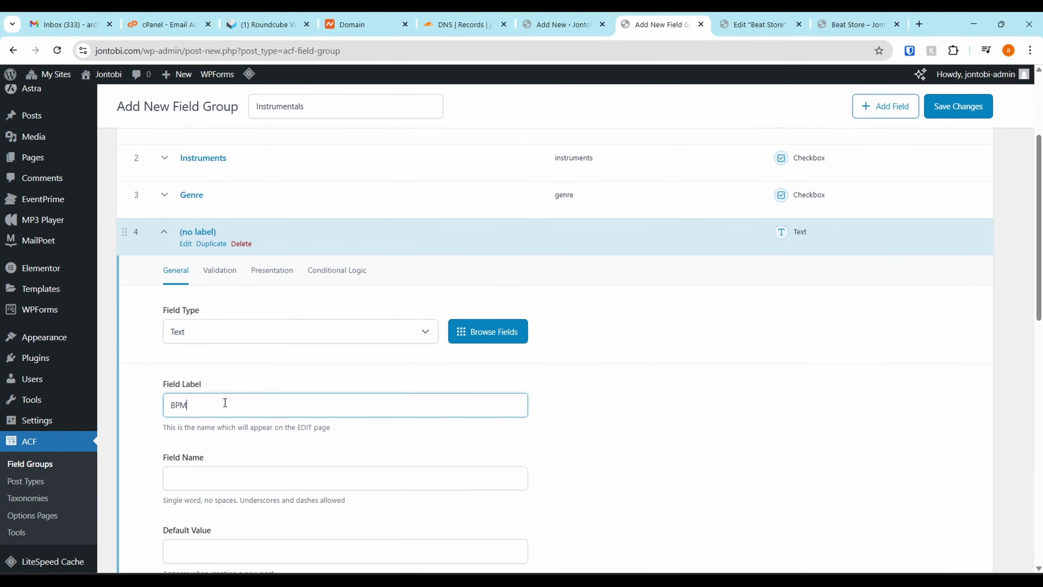
scroll(366, 401, down, 5)
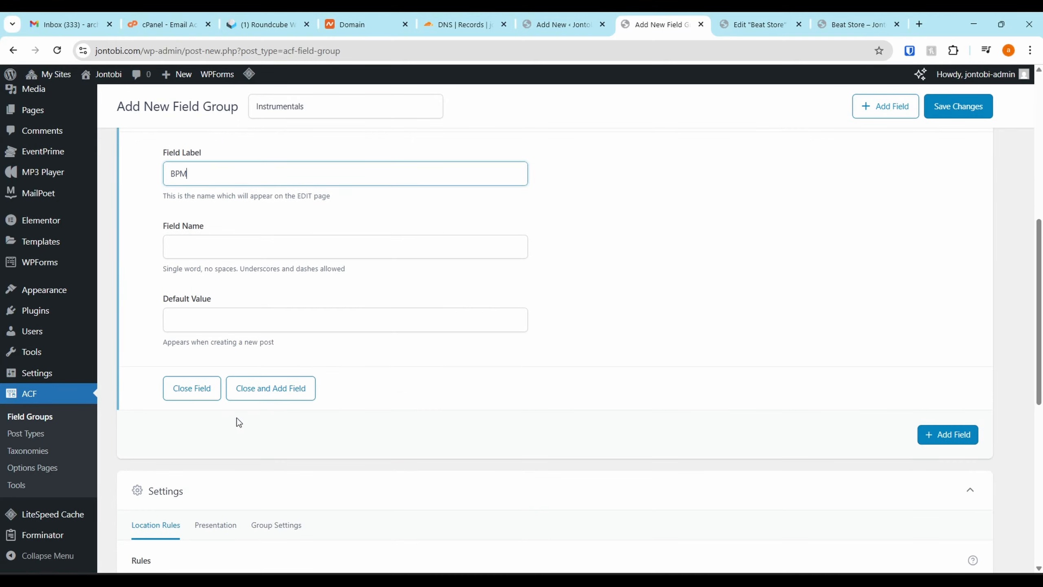
click(286, 287)
scroll(841, 219, up, 4)
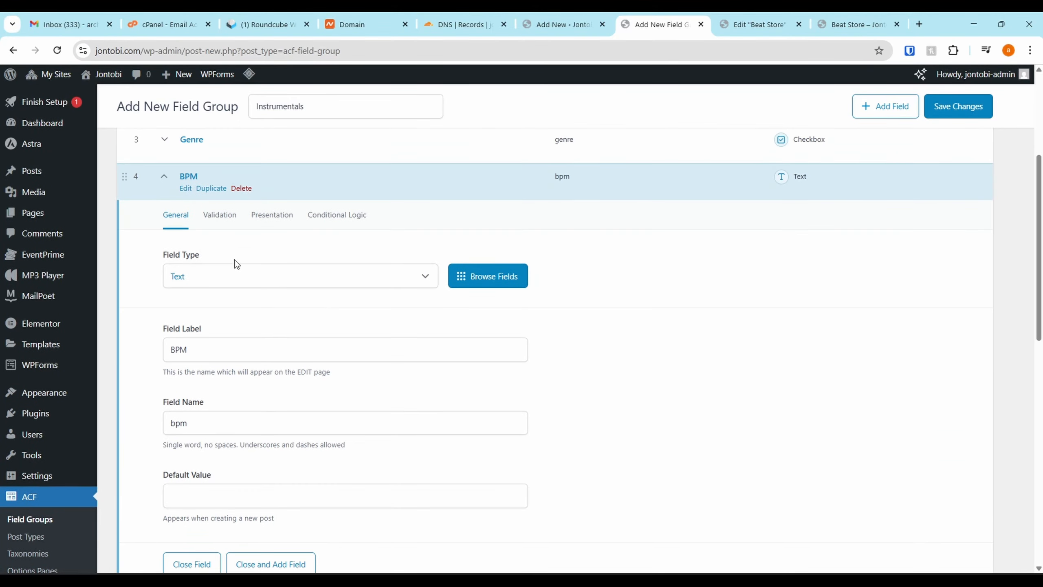
click(156, 180)
click(950, 105)
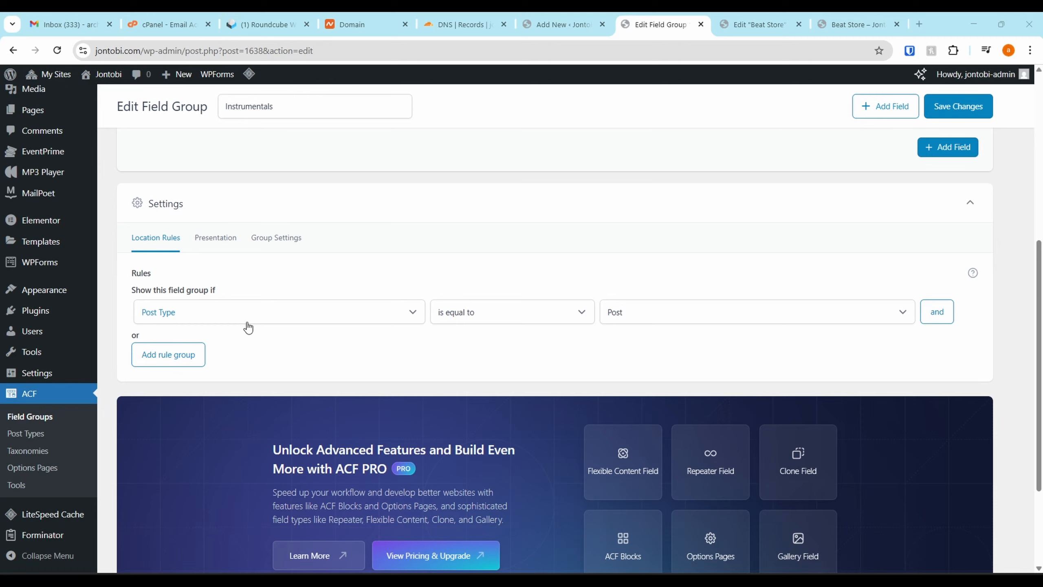
Set the location rule to Post Type is equal to Playlist (MP3 Audio Player Pro) and save the field group
click(668, 320)
click(669, 321)
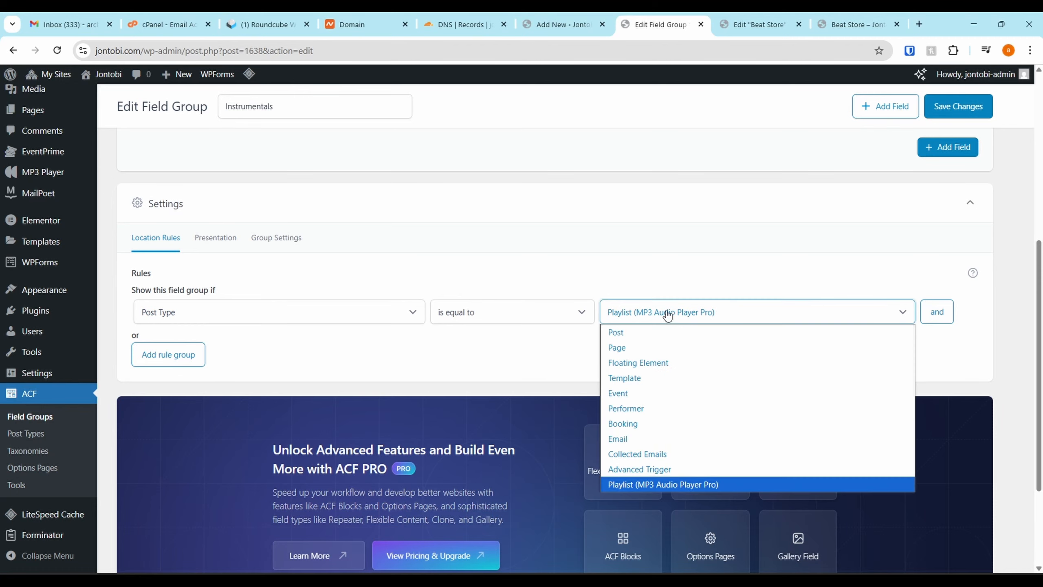
click(662, 487)
click(957, 106)
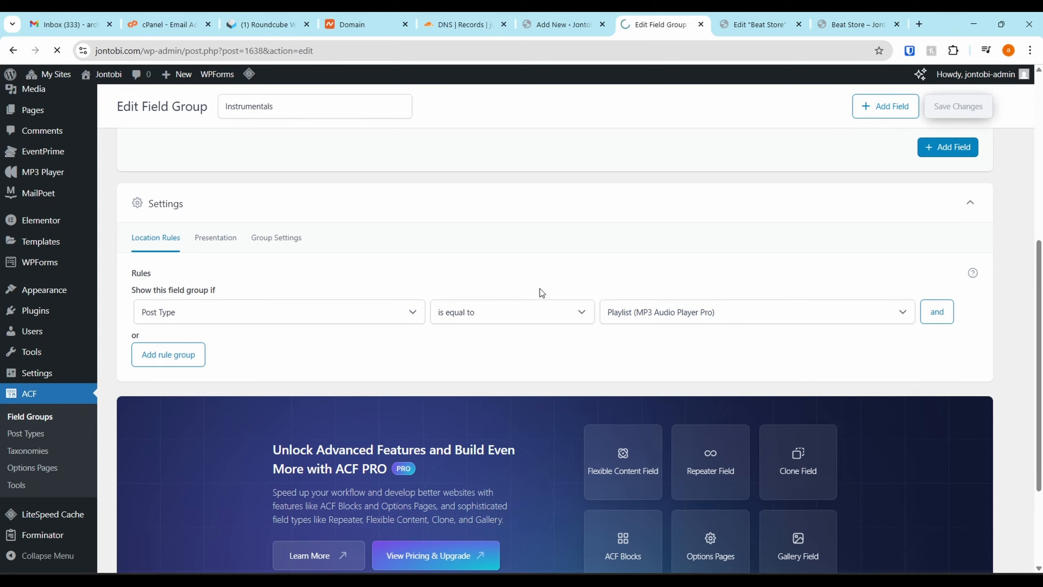
Return to the Overdrive playlist editor in its browser tab
click(752, 18)
click(819, 18)
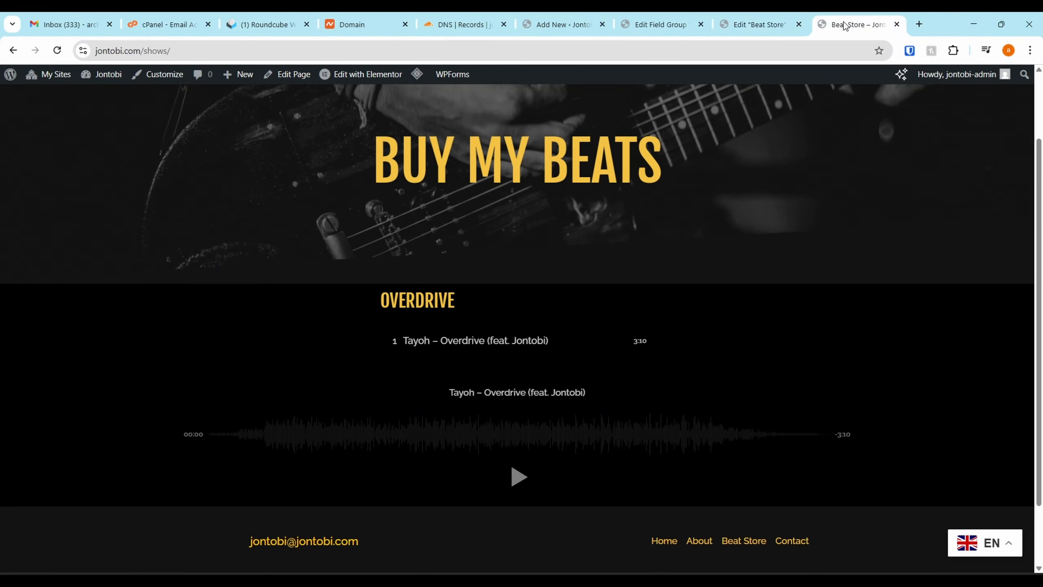
click(566, 17)
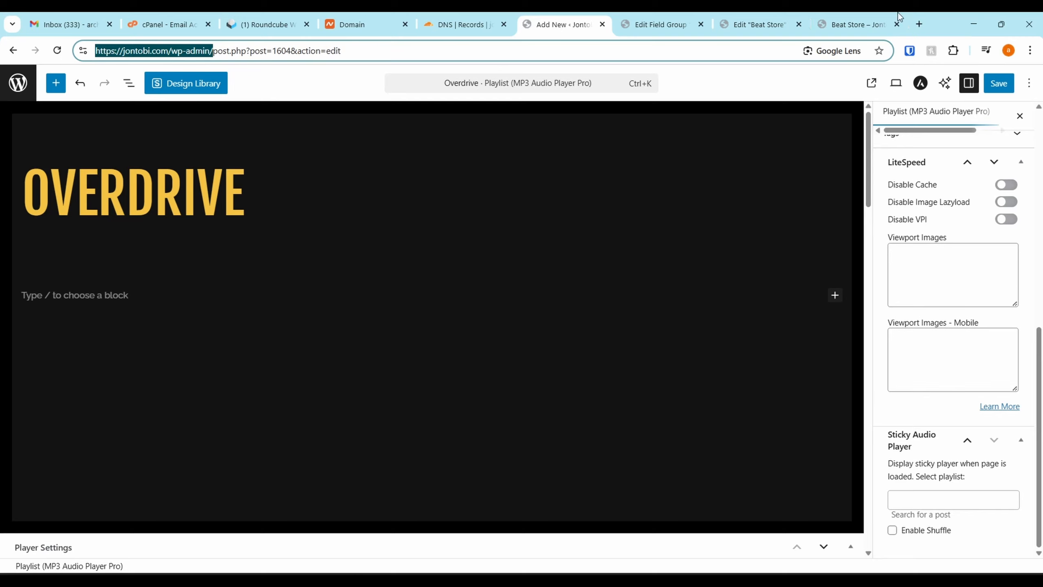
Save and reload the Overdrive playlist, and tick Inspirational and Calm for its mood
click(994, 83)
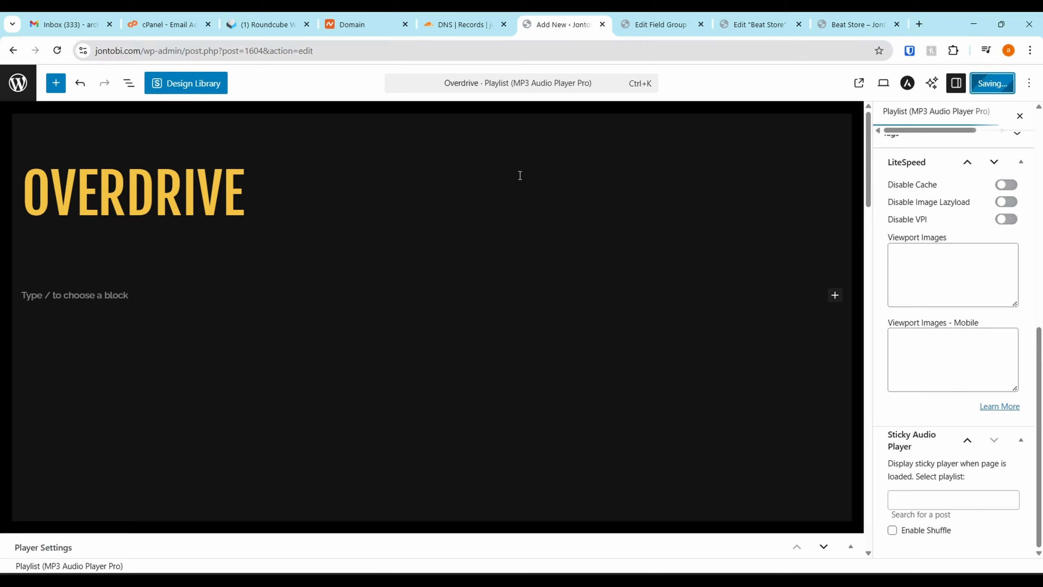
click(55, 51)
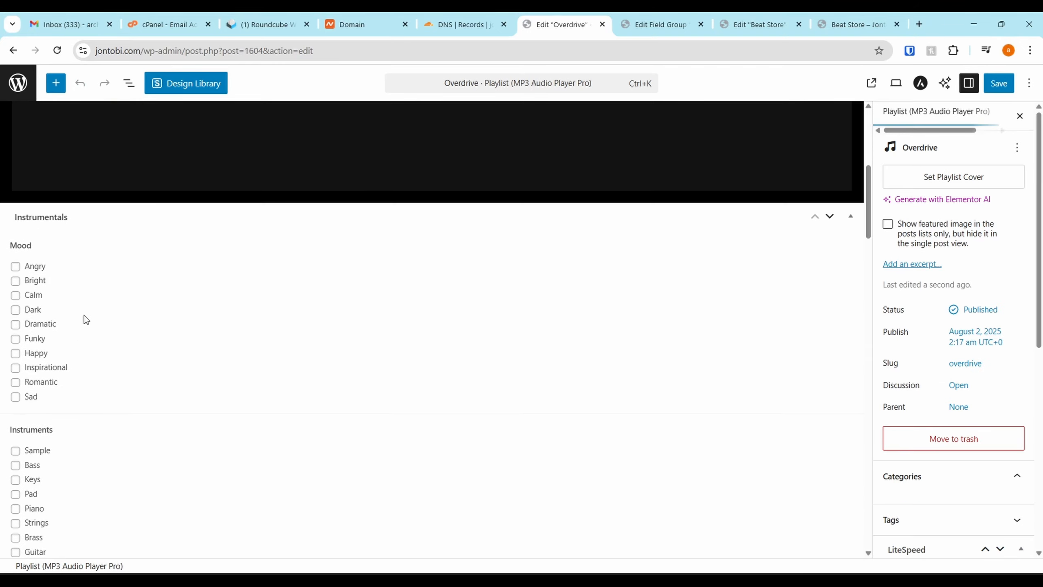
click(16, 370)
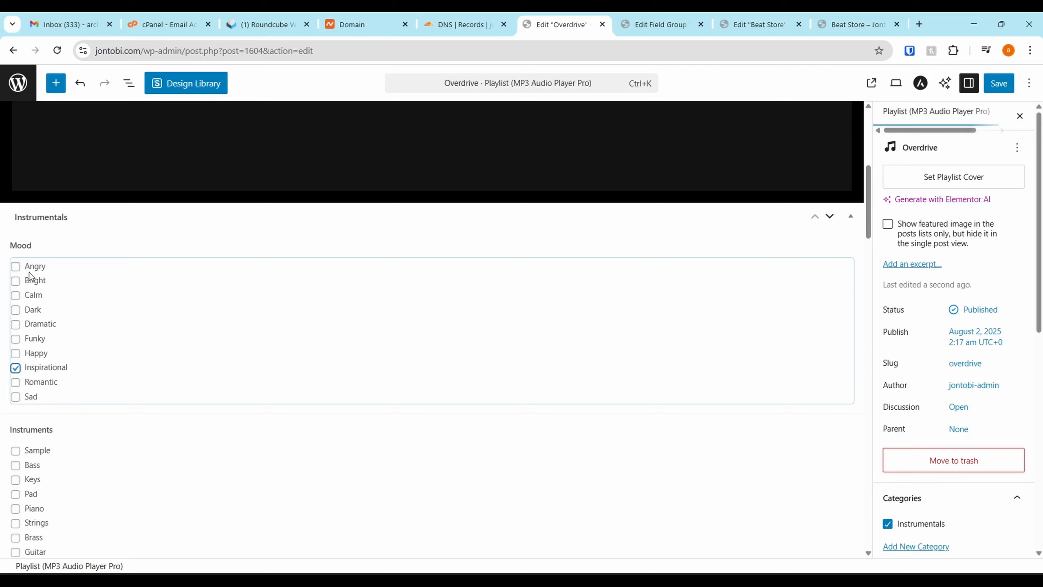
click(16, 295)
scroll(16, 301, down, 3)
Tick the Percussion, Vocal and Guitar instruments and the Melodic genre for Overdrive
click(16, 445)
click(16, 430)
click(16, 416)
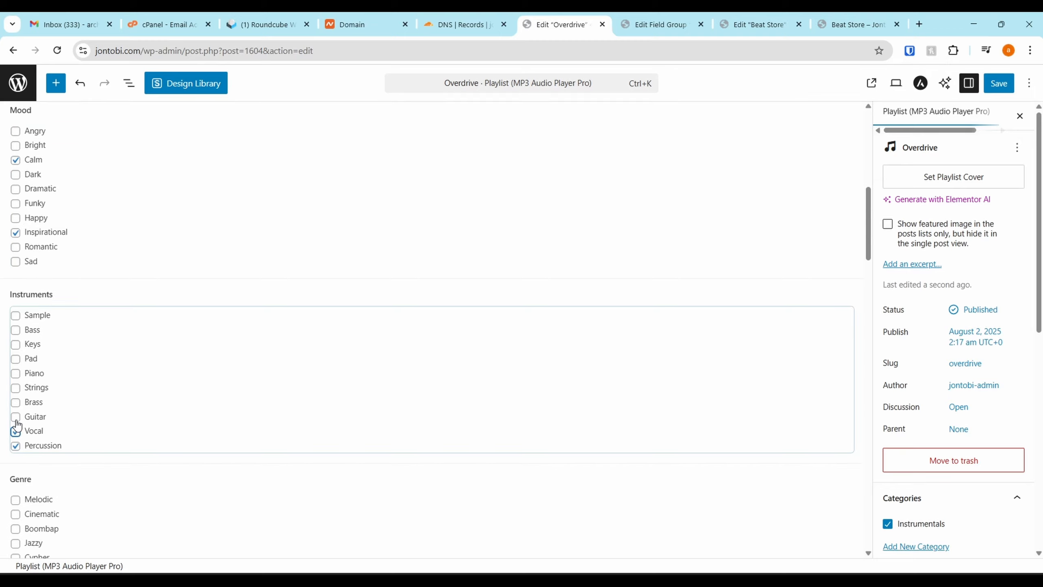
scroll(65, 361, down, 4)
click(15, 304)
scroll(52, 431, down, 4)
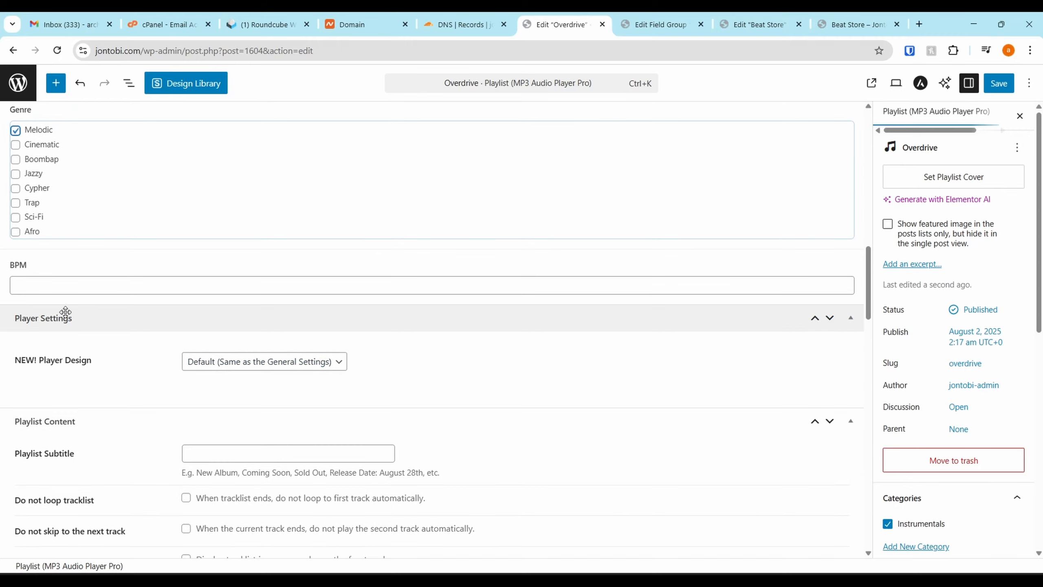
Set Overdrive's BPM to 120 and save the playlist
click(76, 288)
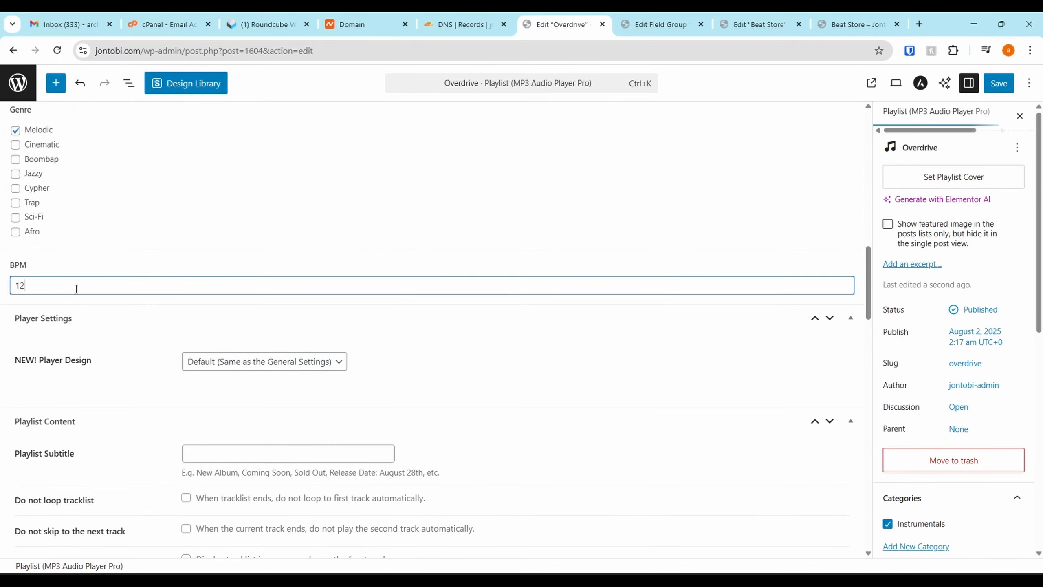
scroll(77, 289, down, 6)
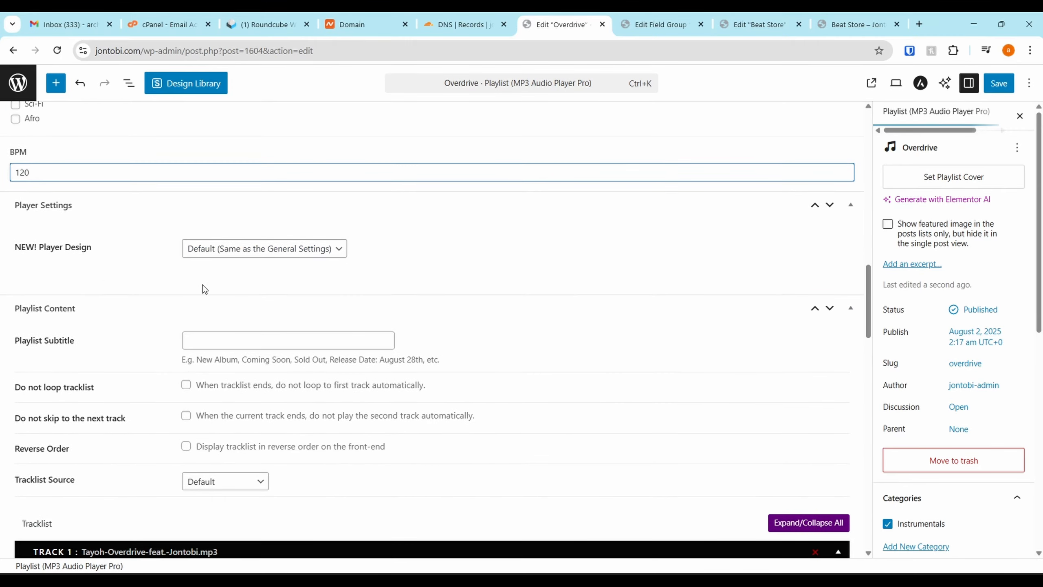
scroll(413, 319, down, 6)
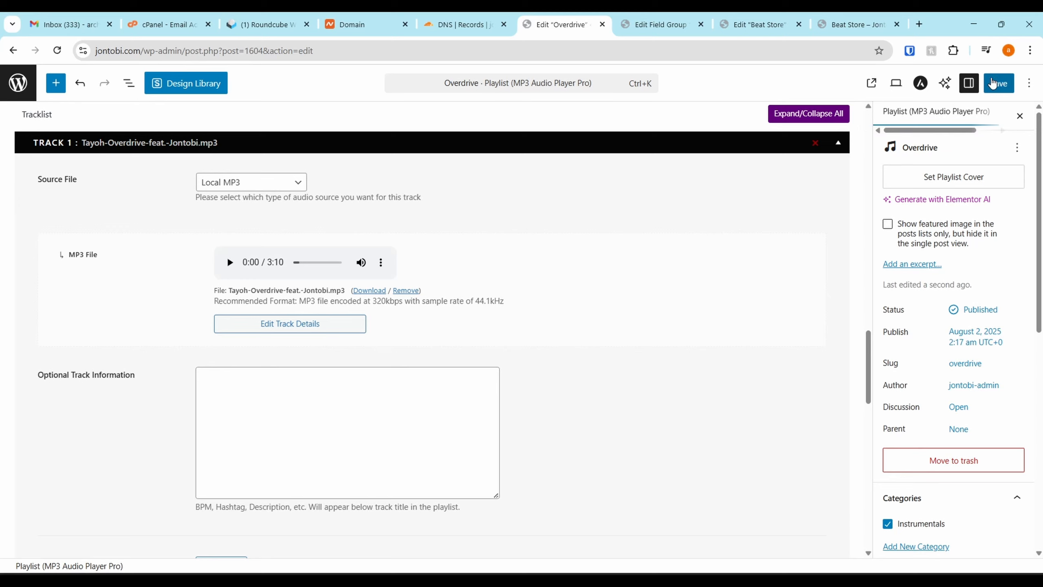
click(1001, 83)
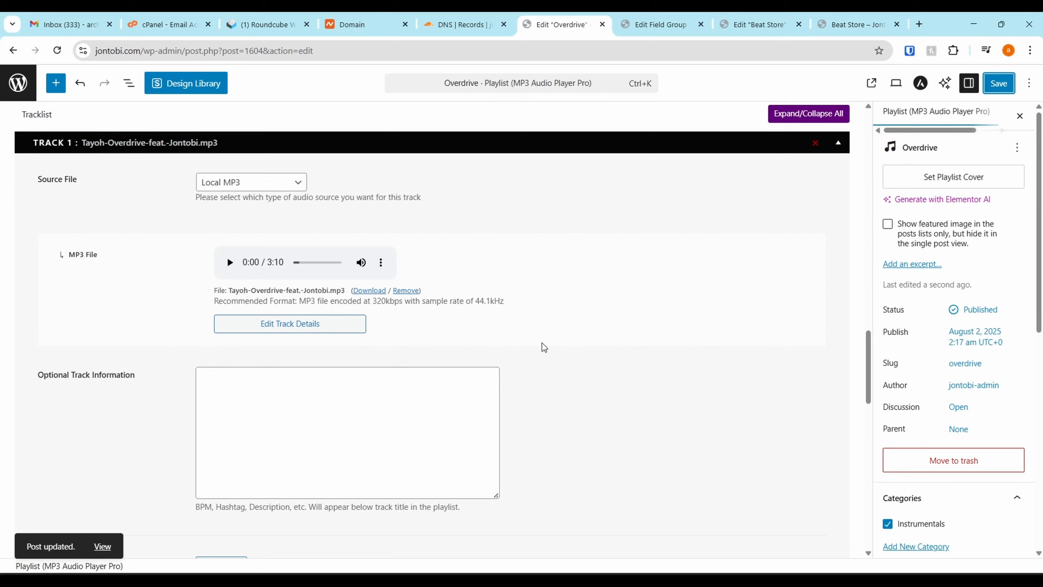
Return to the tracks list and add a new playlist titled Introspect
scroll(492, 288, up, 8)
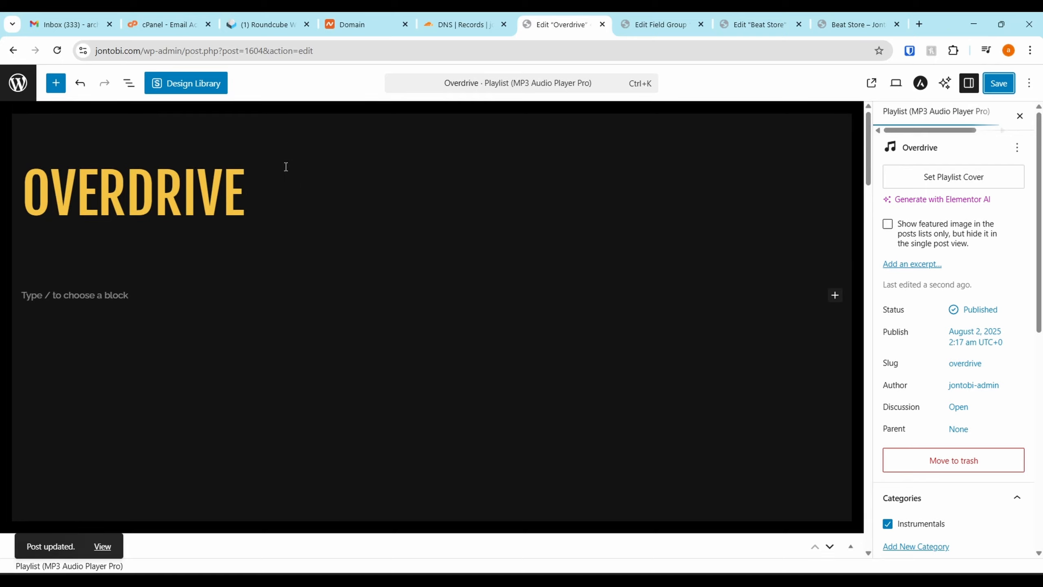
click(65, 92)
click(57, 84)
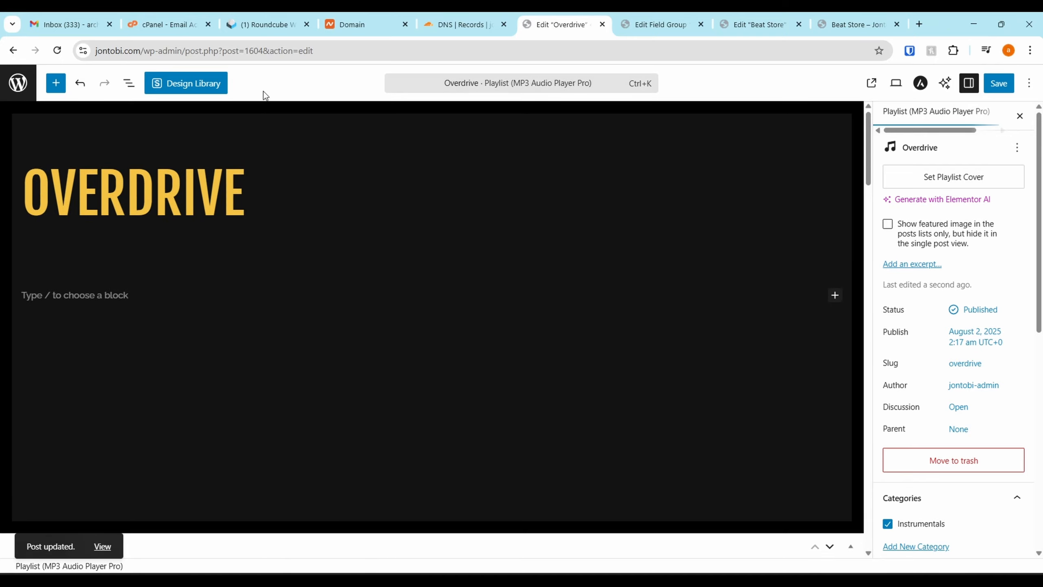
click(13, 50)
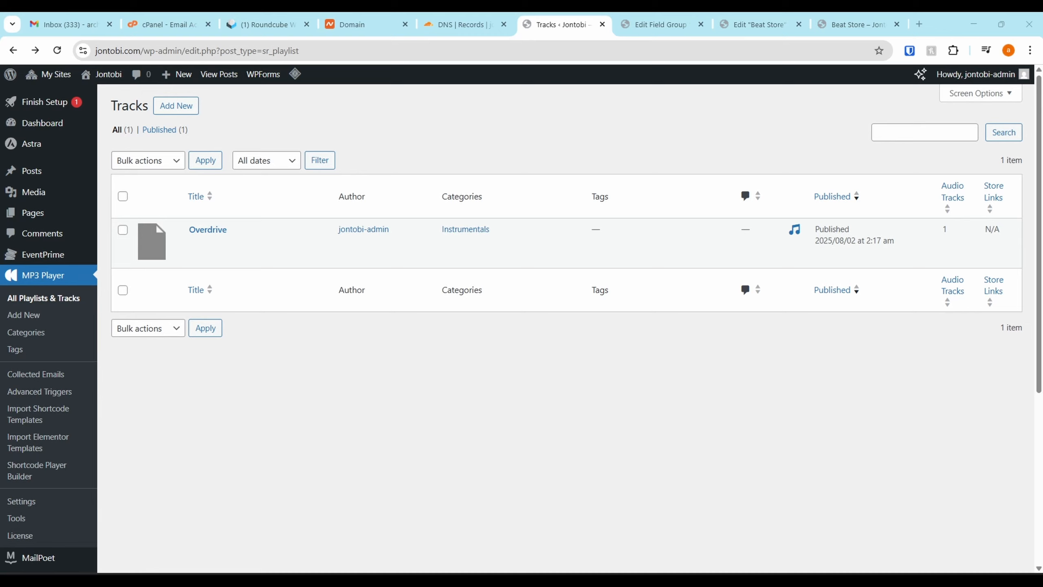
click(176, 105)
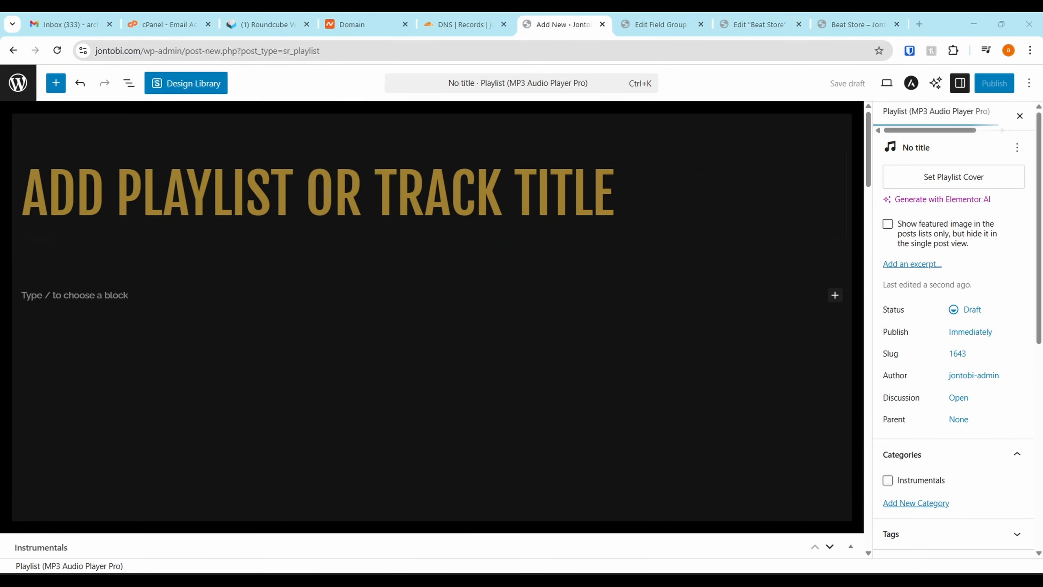
click(328, 191)
text(Introspect)
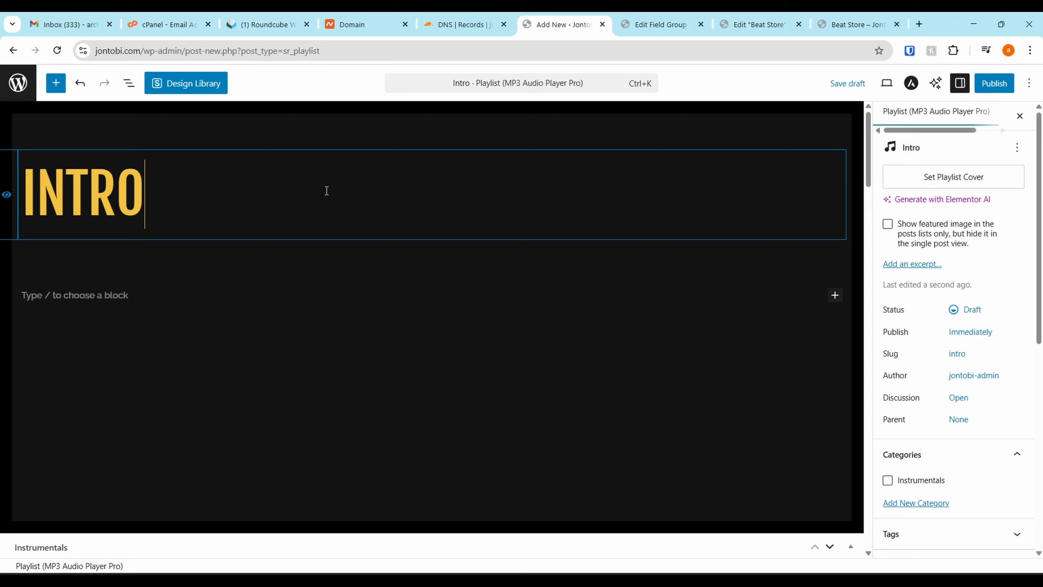
Tick the Inspirational mood and the Piano, Pad and Strings instruments for Introspect
scroll(712, 289, down, 10)
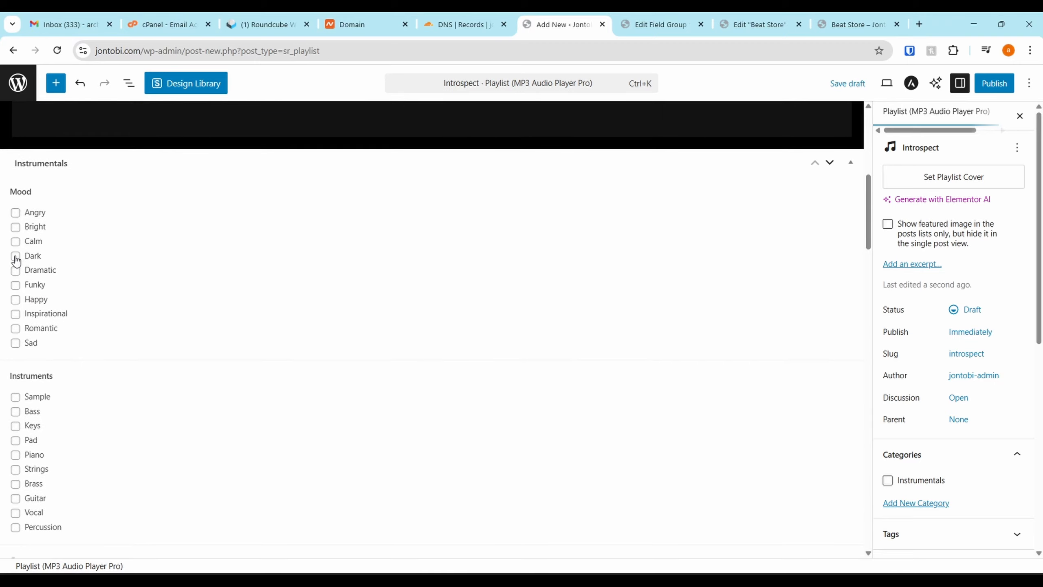
click(16, 314)
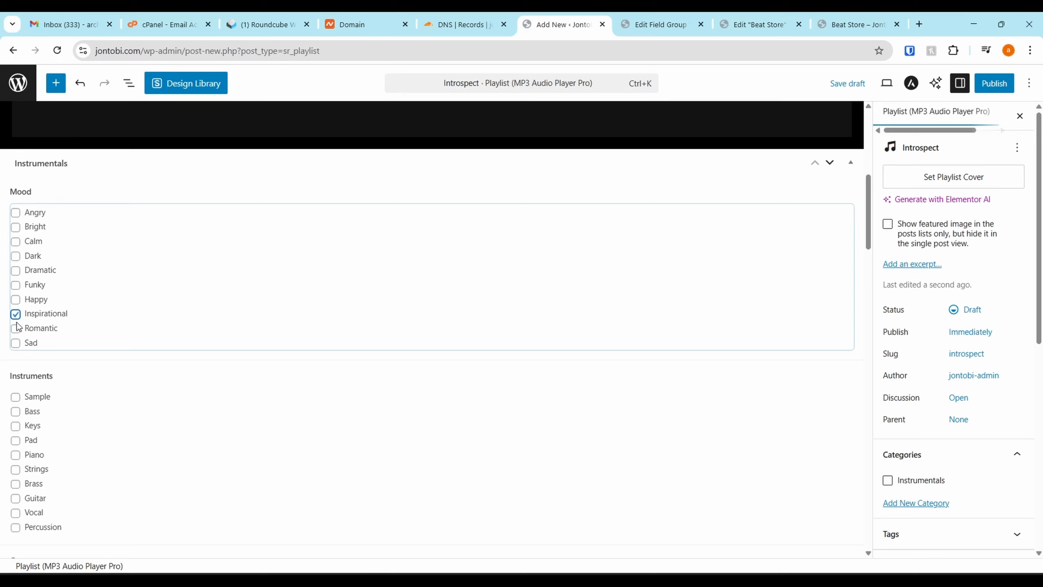
scroll(21, 338, down, 3)
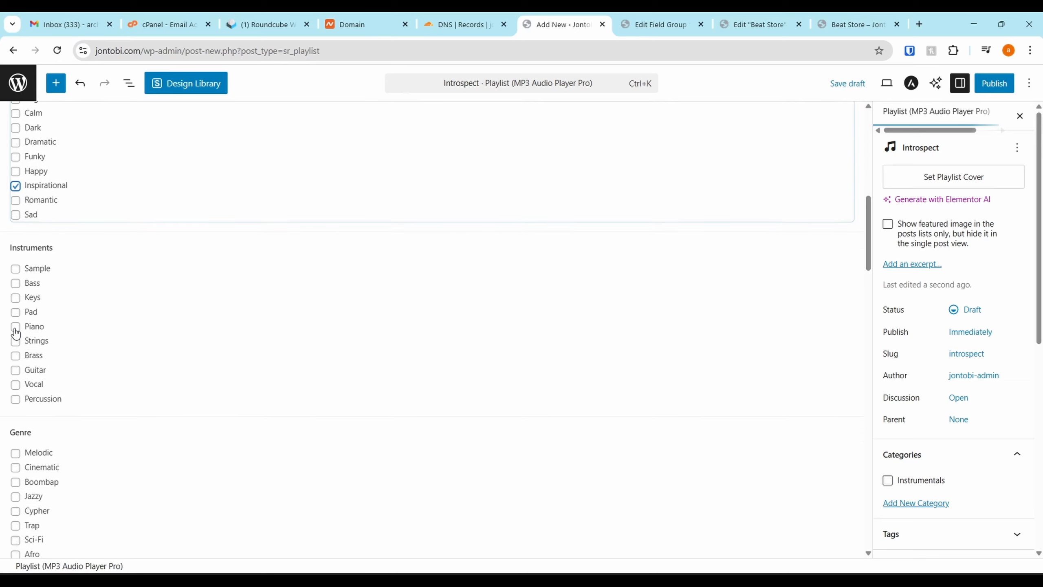
click(15, 327)
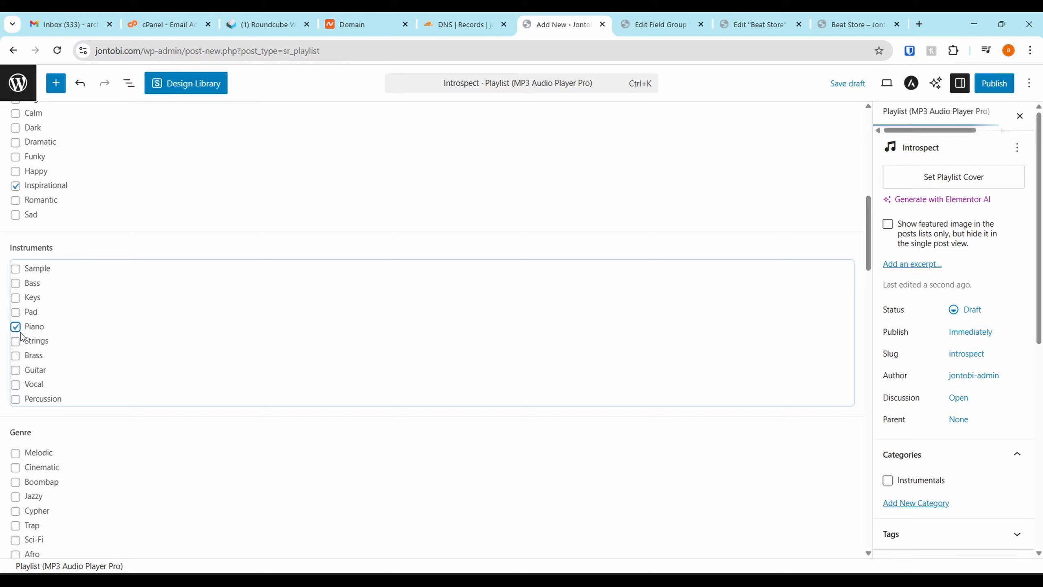
click(15, 312)
click(16, 356)
click(16, 341)
scroll(25, 361, down, 4)
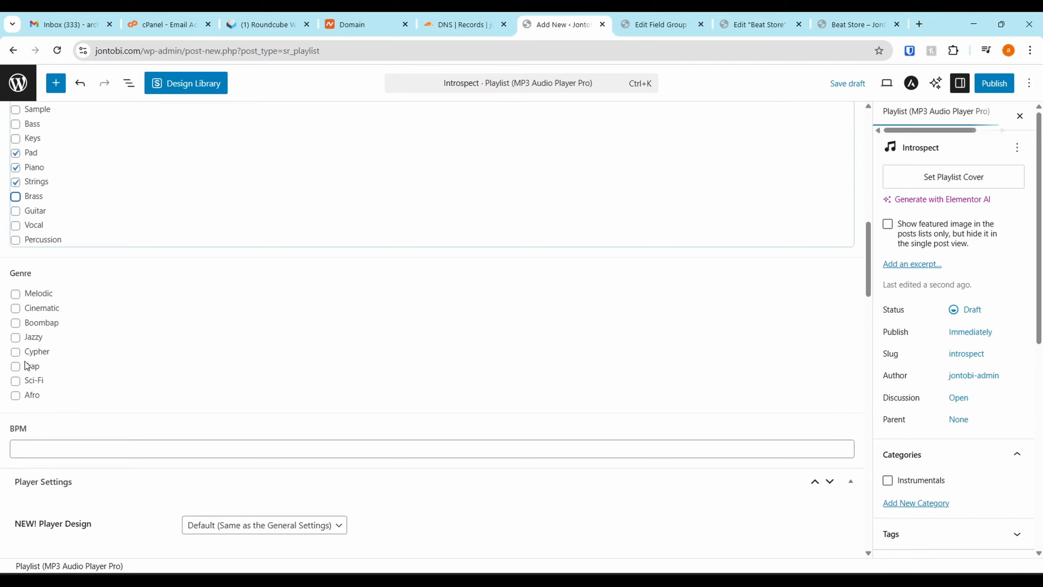
Tick the Cinematic genre for Introspect and open its BPM field for entry
click(16, 308)
scroll(41, 390, down, 3)
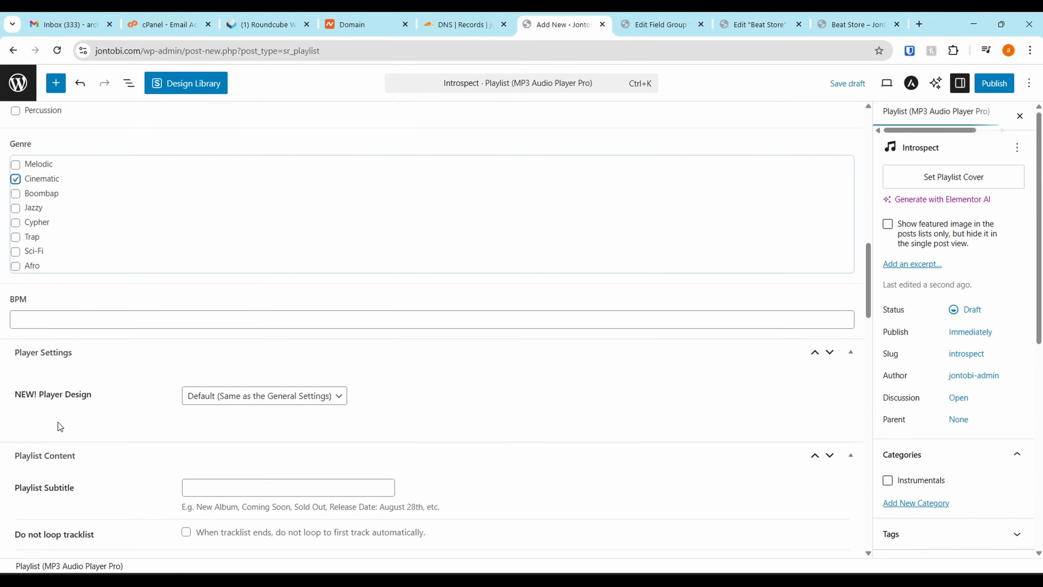
click(67, 324)
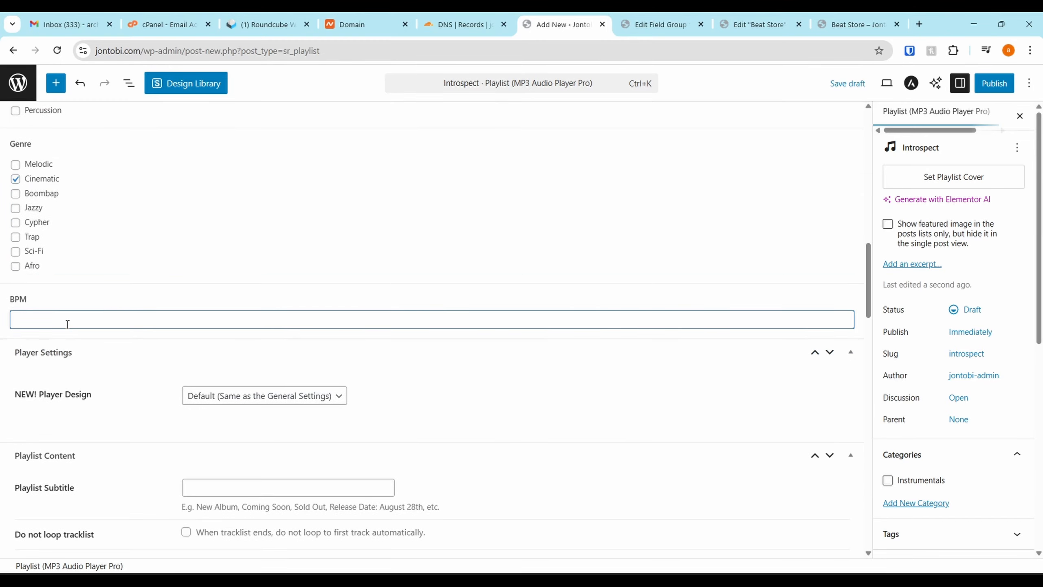
Upload the Osirus-Introspect MP3 from the computer and use it as the file for Track 1
scroll(287, 321, down, 10)
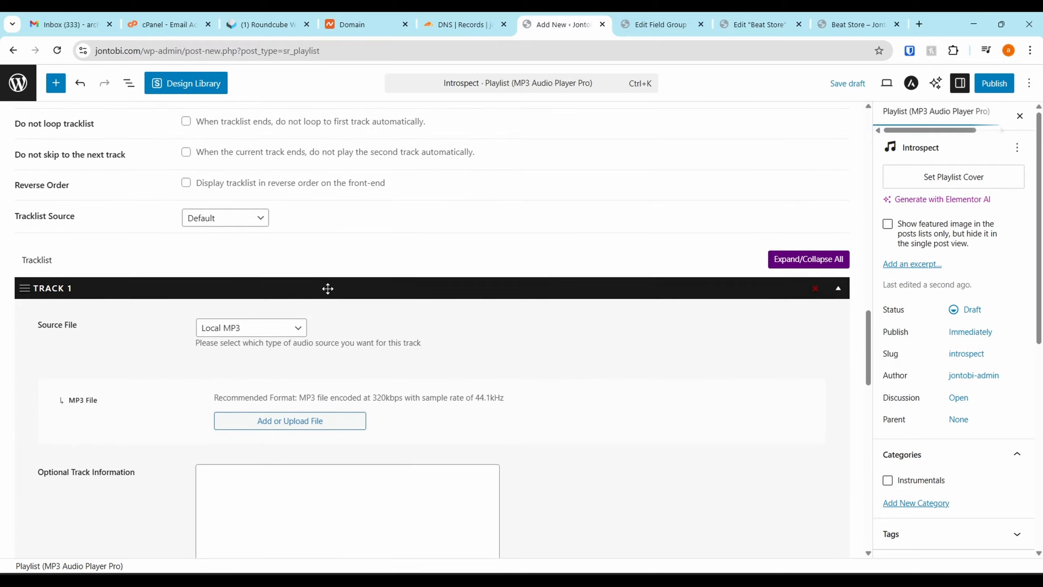
click(285, 319)
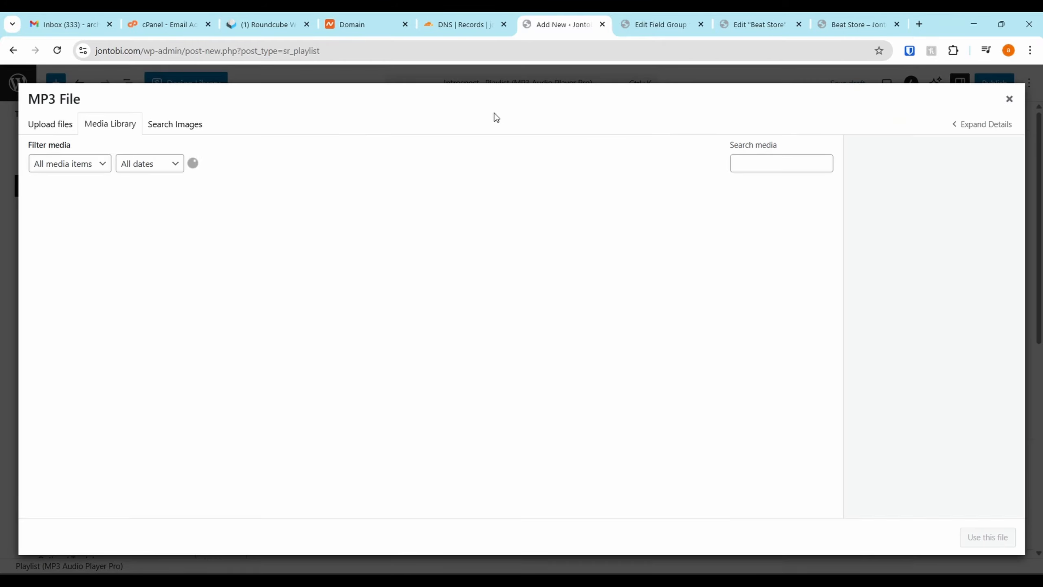
click(67, 127)
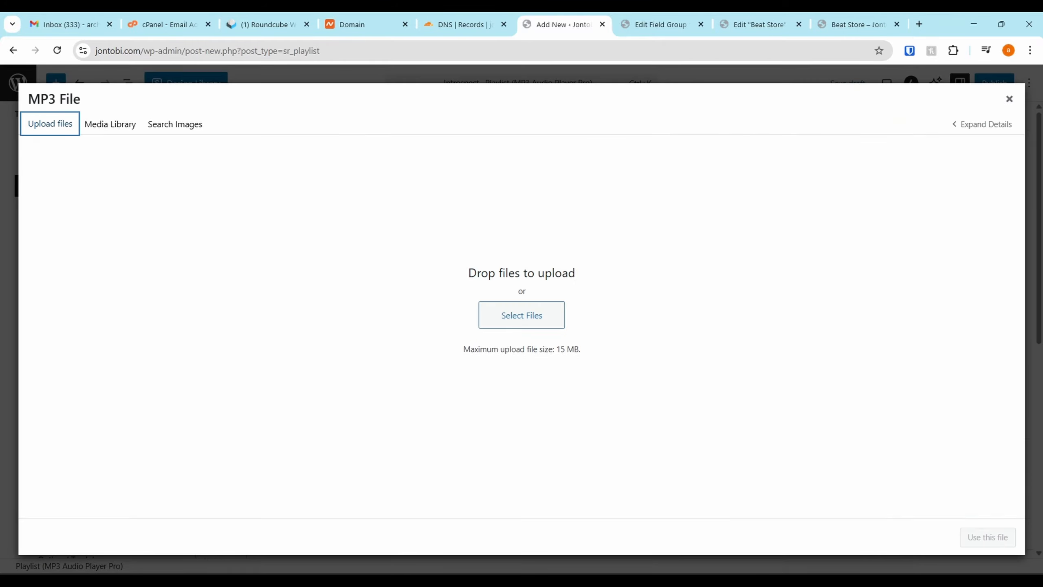
drag(326, 287, 229, 227)
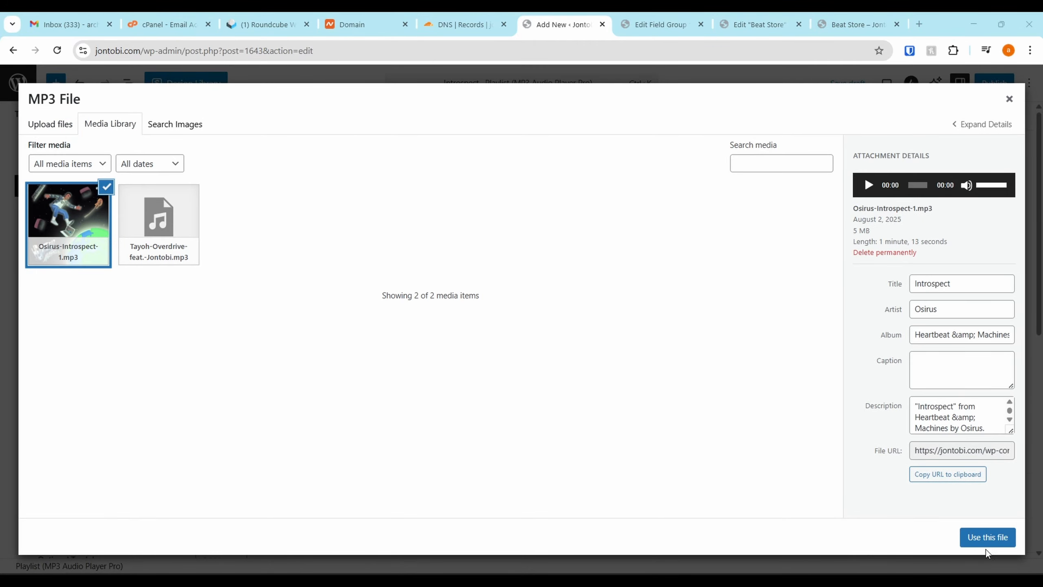
click(997, 540)
scroll(567, 343, down, 2)
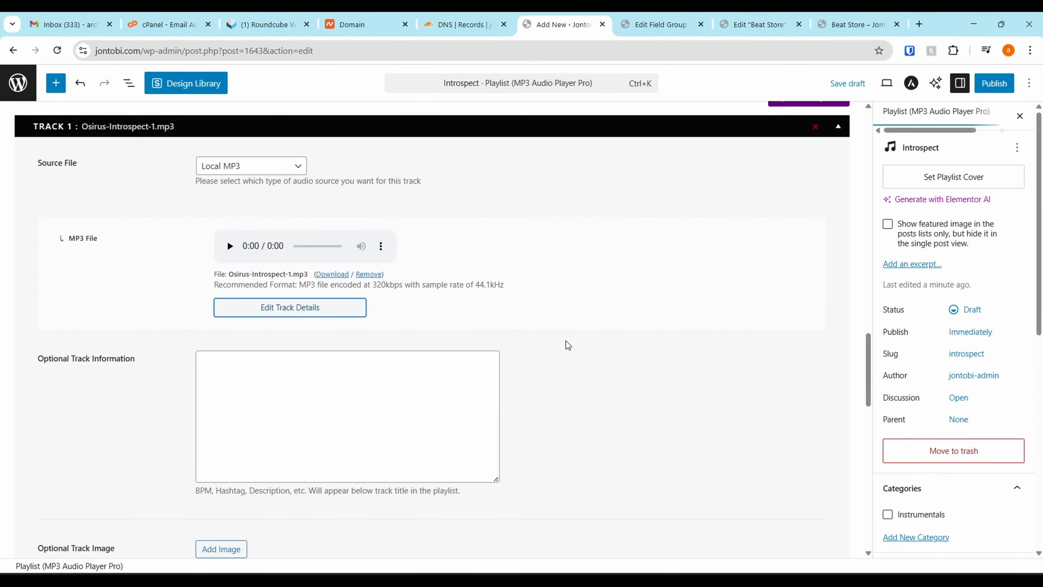
Assign the Introspect playlist to the Instrumentals category
scroll(568, 344, down, 8)
scroll(901, 349, down, 4)
click(887, 349)
scroll(917, 359, down, 2)
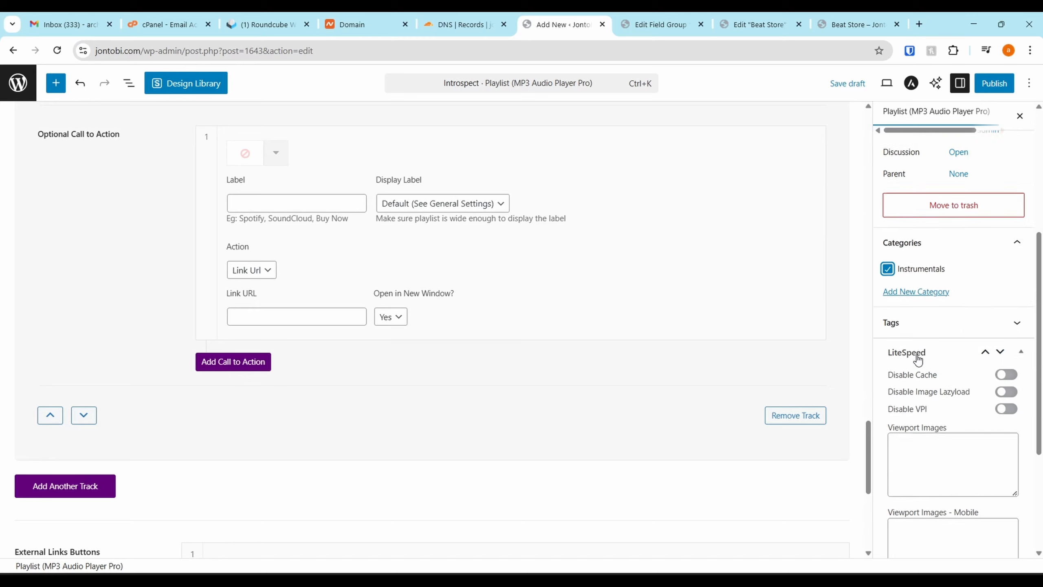
scroll(918, 359, down, 4)
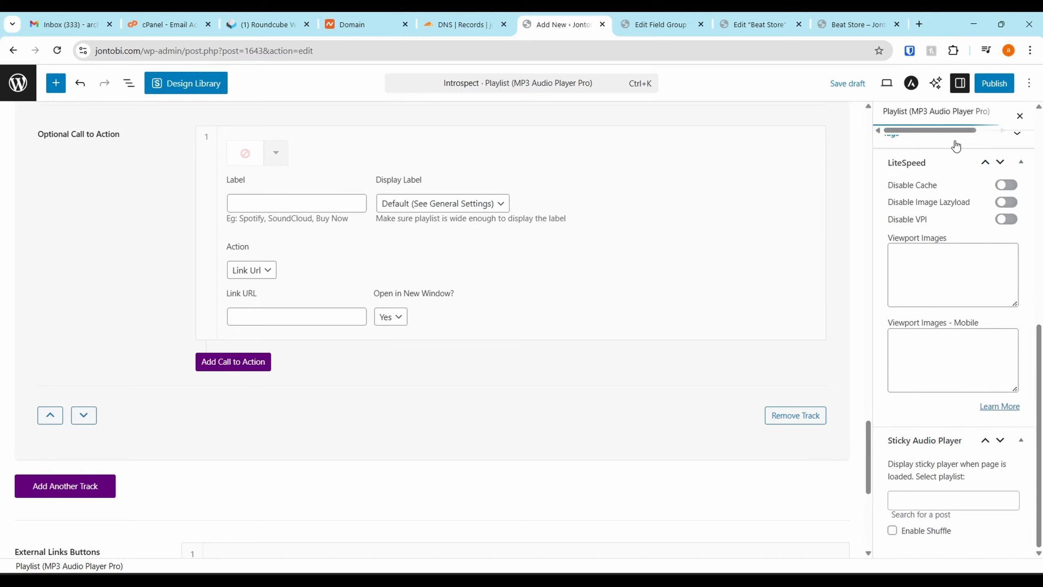
click(998, 88)
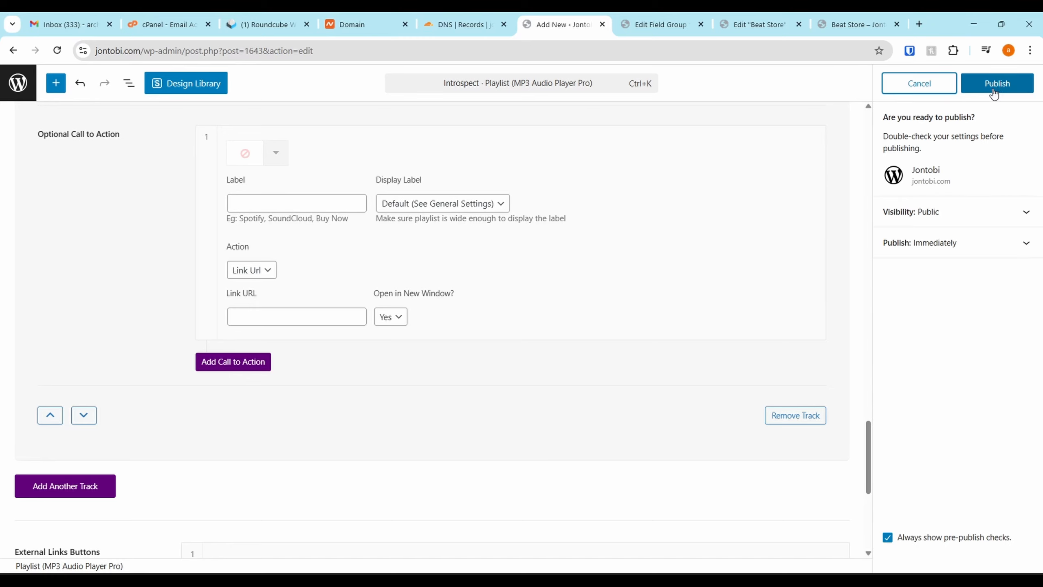
click(915, 84)
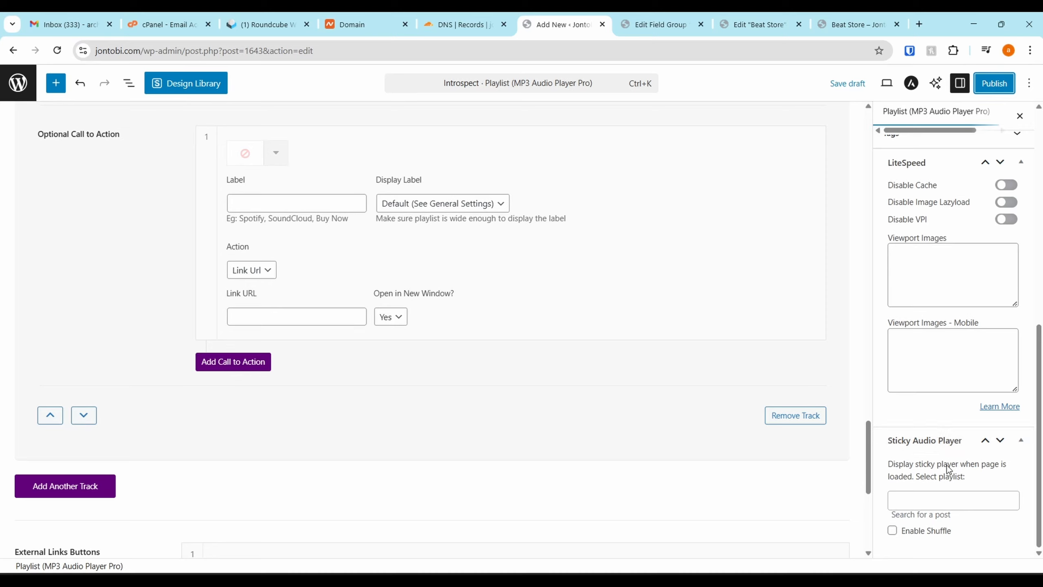
scroll(947, 469, up, 10)
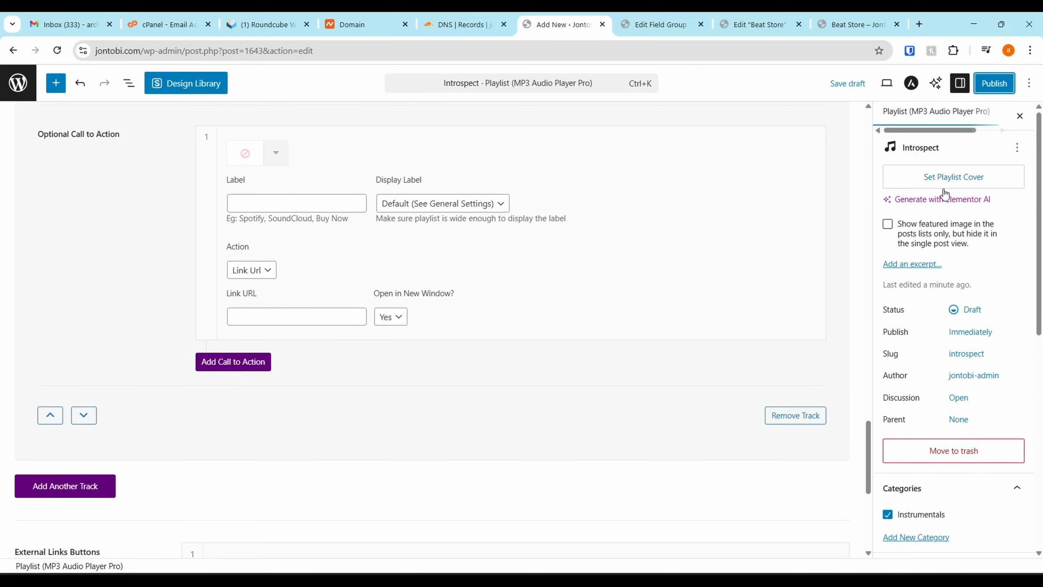
scroll(924, 230, down, 10)
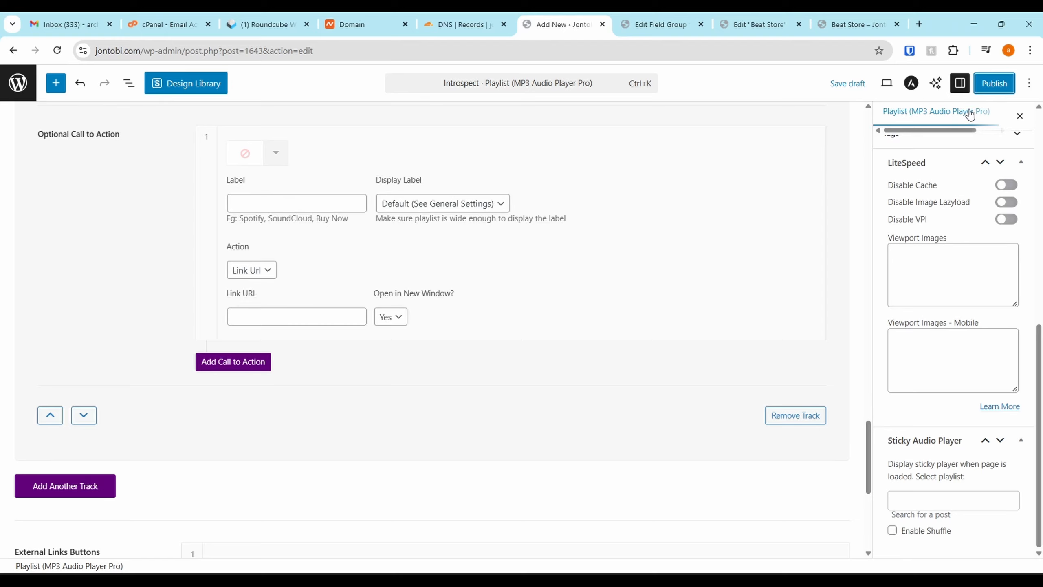
Publish the Introspect playlist and return to the list of all tracks
click(982, 87)
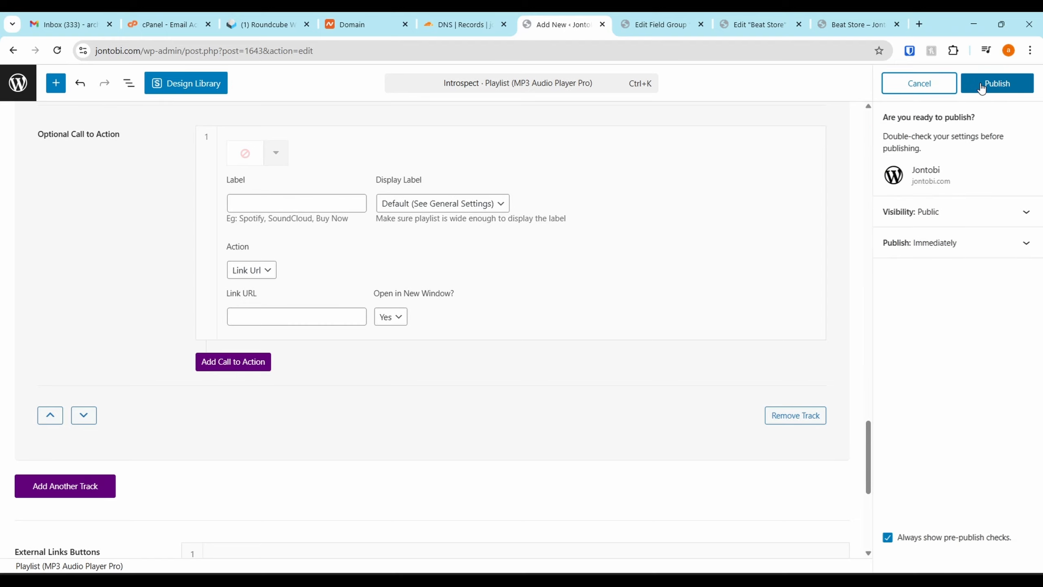
scroll(117, 447, up, 3)
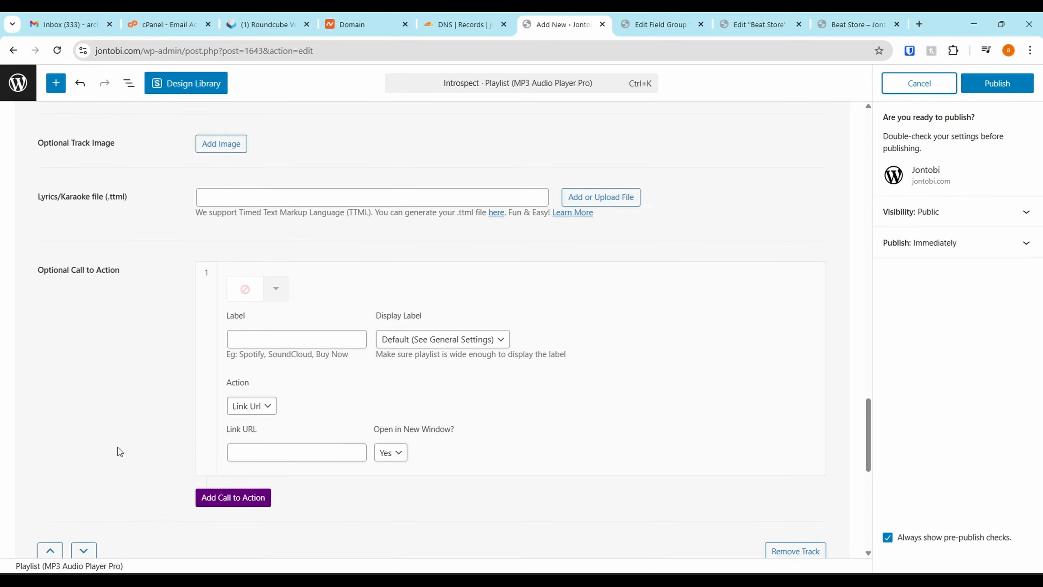
scroll(298, 271, down, 7)
scroll(281, 378, down, 3)
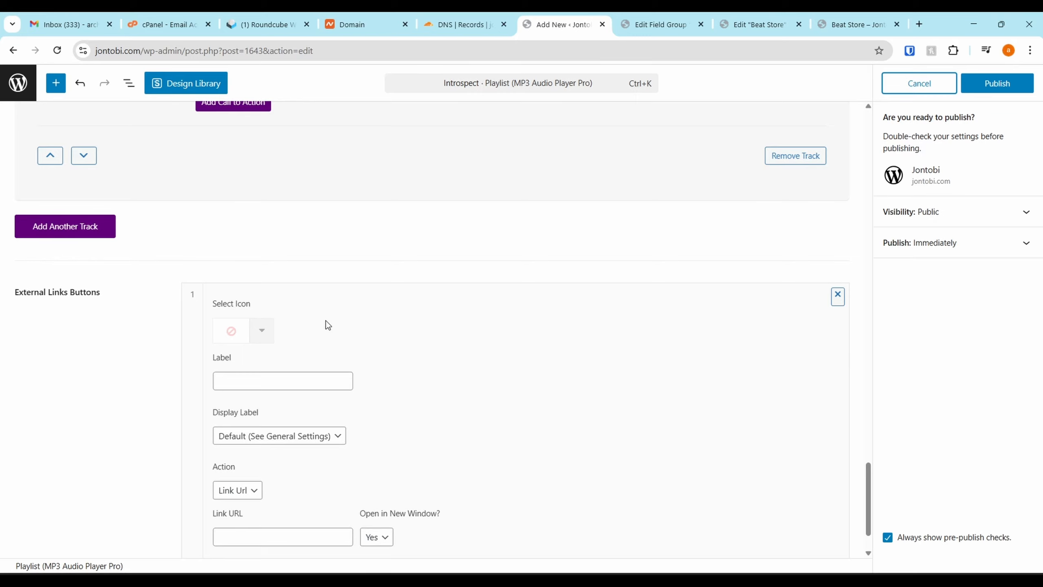
scroll(326, 320, up, 7)
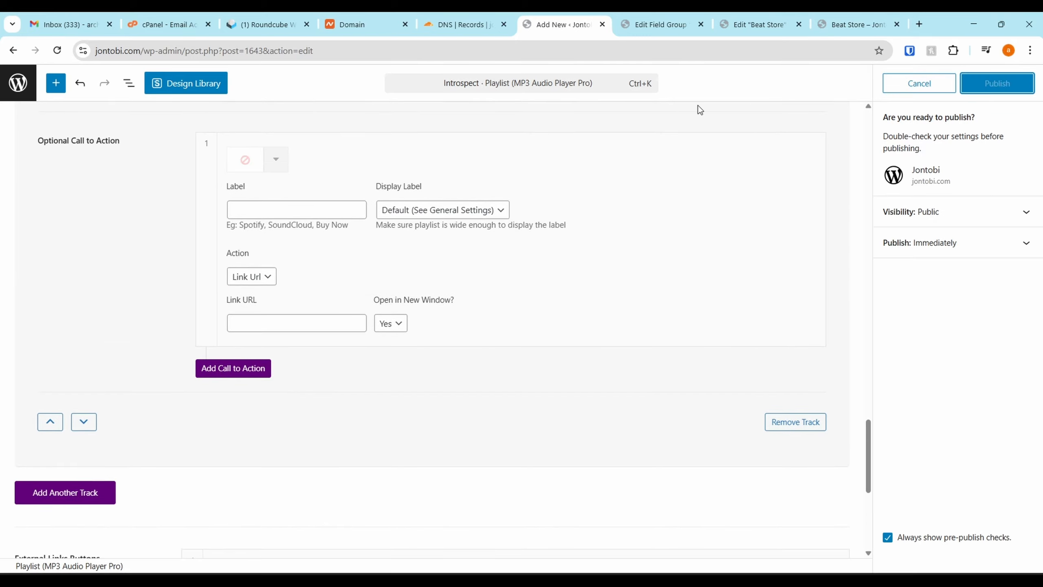
click(14, 51)
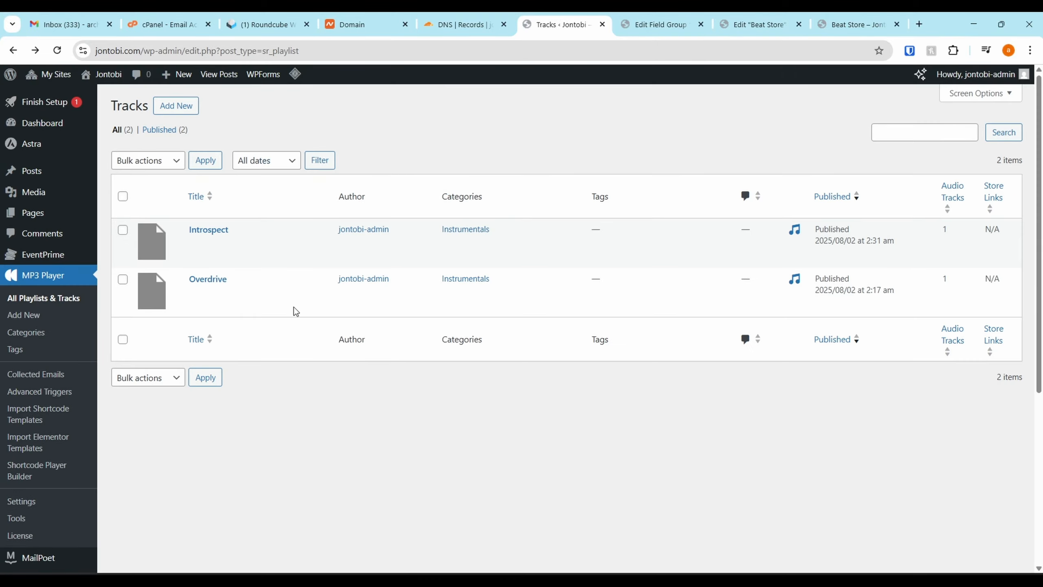
In the Beat Store page editor, set the MP3 Audio Player's source to All Posts/Categories from the Instrumentals category and publish the page
click(747, 24)
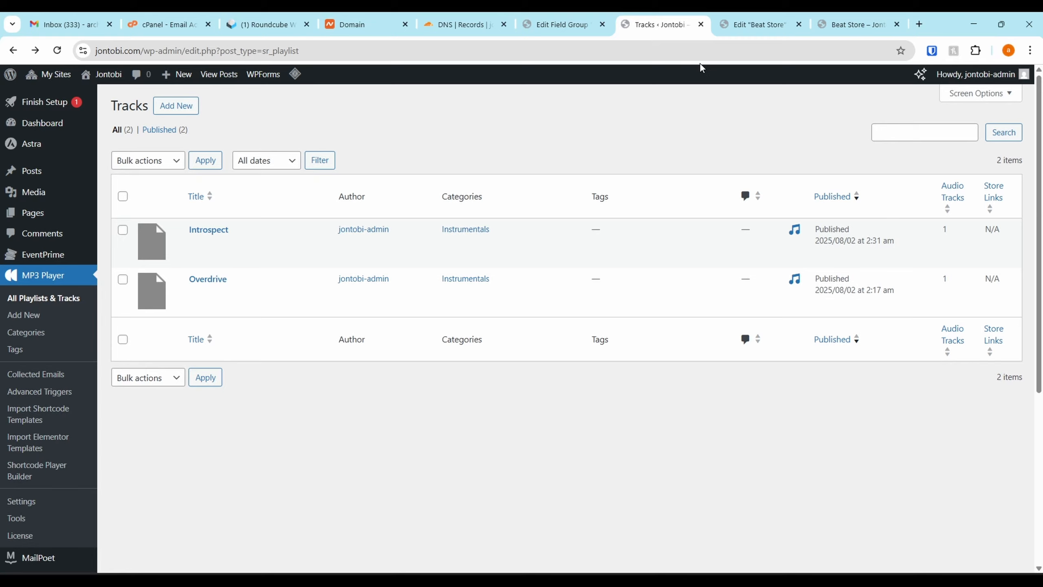
click(752, 24)
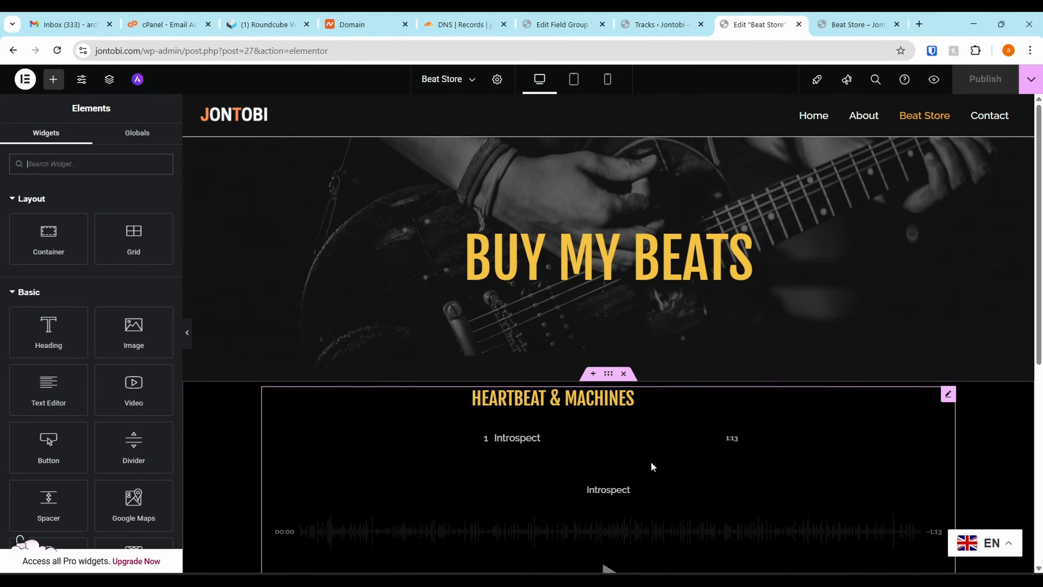
click(946, 396)
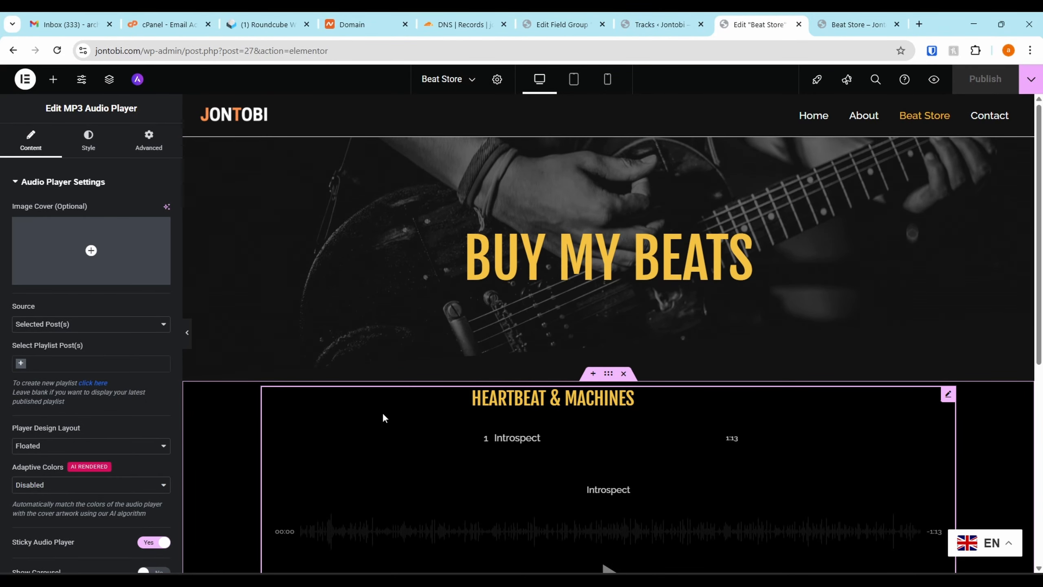
scroll(74, 332, down, 2)
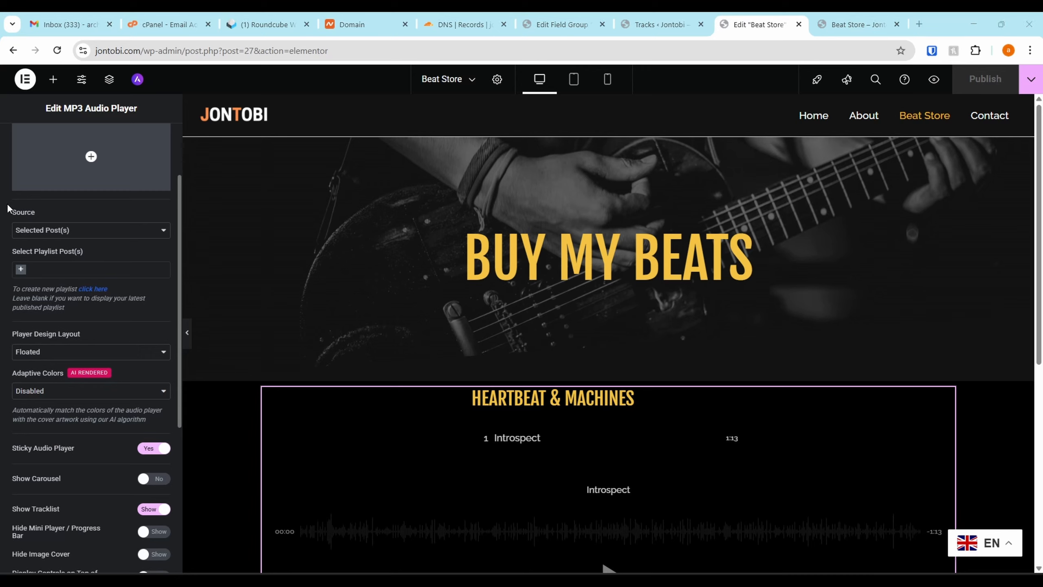
click(98, 231)
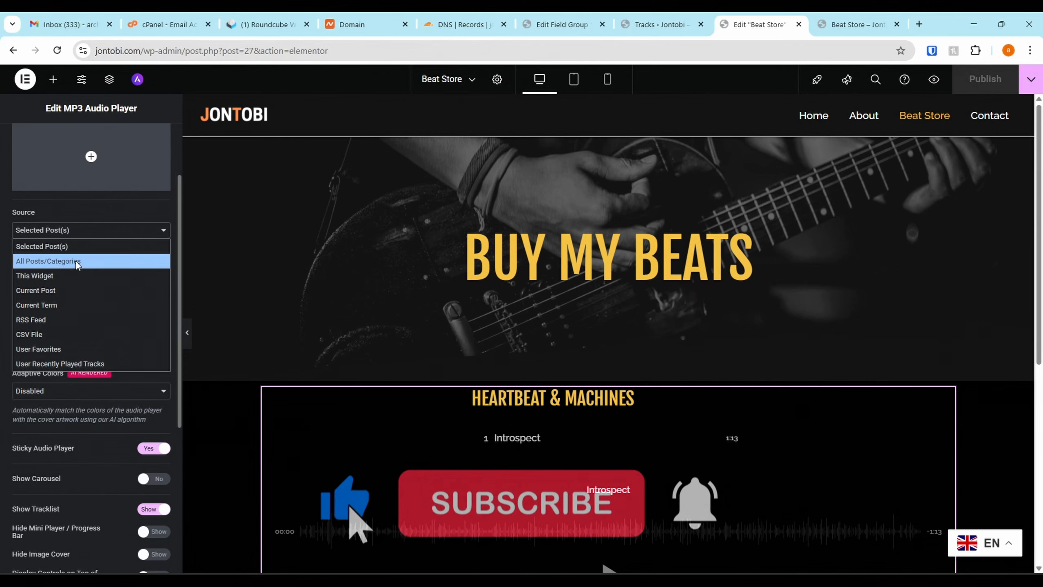
click(89, 260)
click(72, 273)
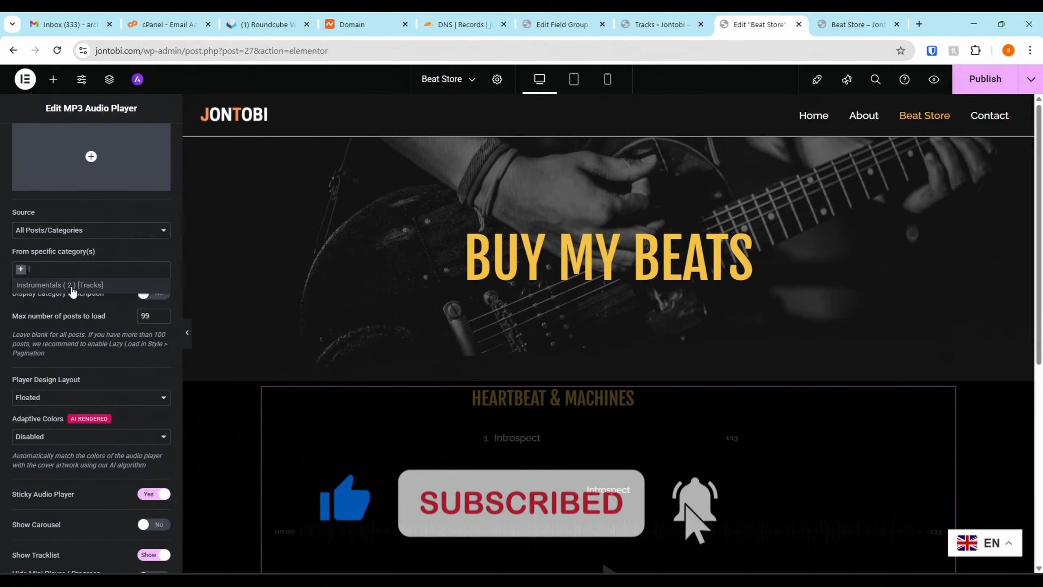
click(73, 285)
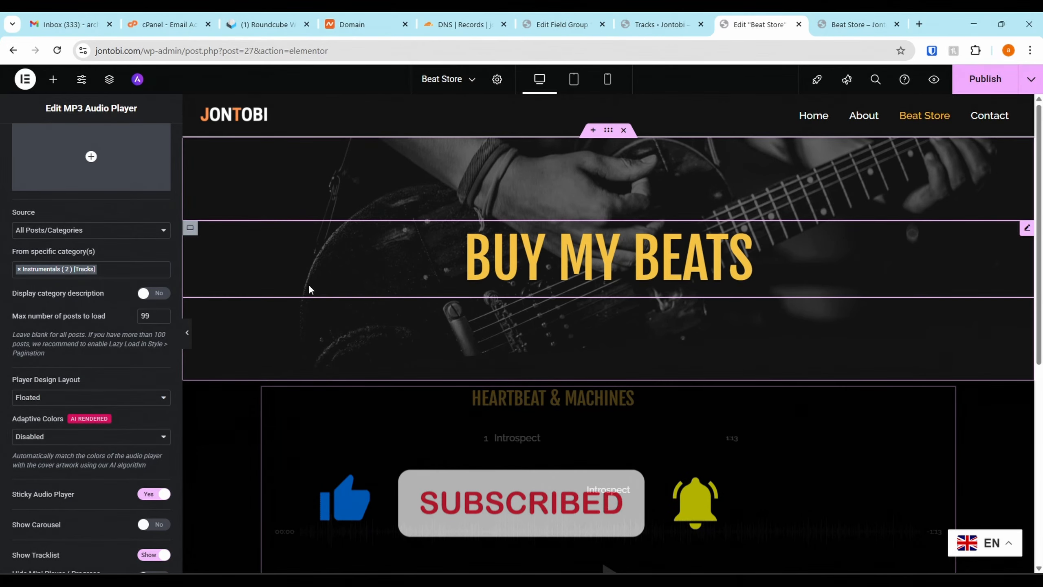
scroll(461, 470, down, 2)
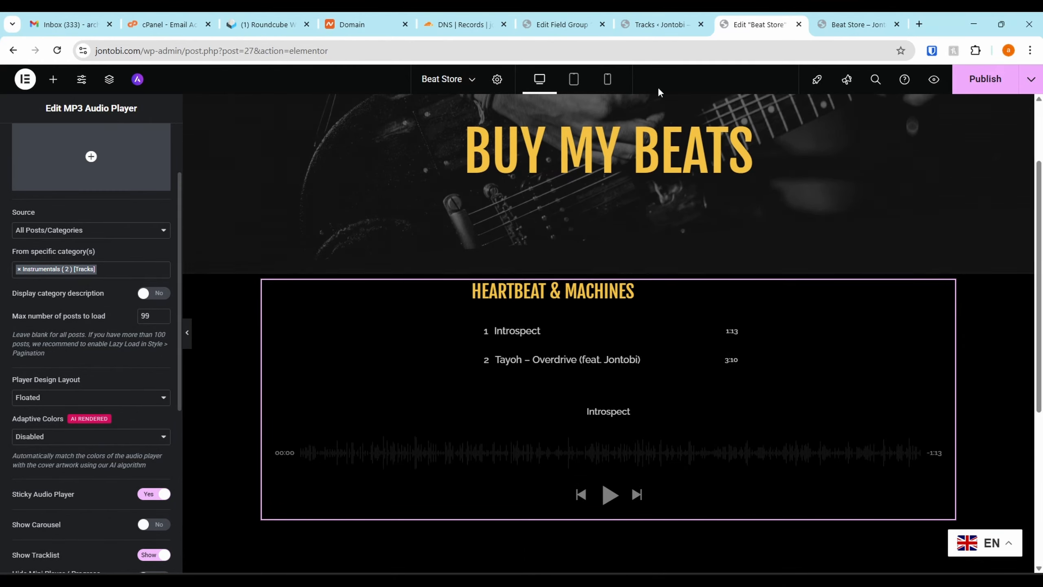
click(979, 93)
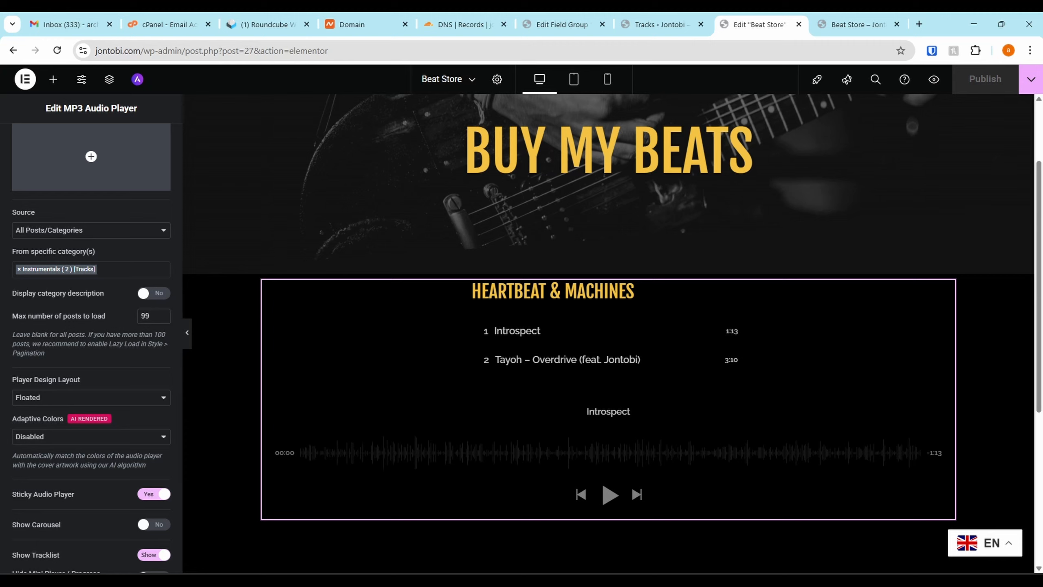
Hide the audio player's mini player / progress bar and its image cover
scroll(160, 357, down, 5)
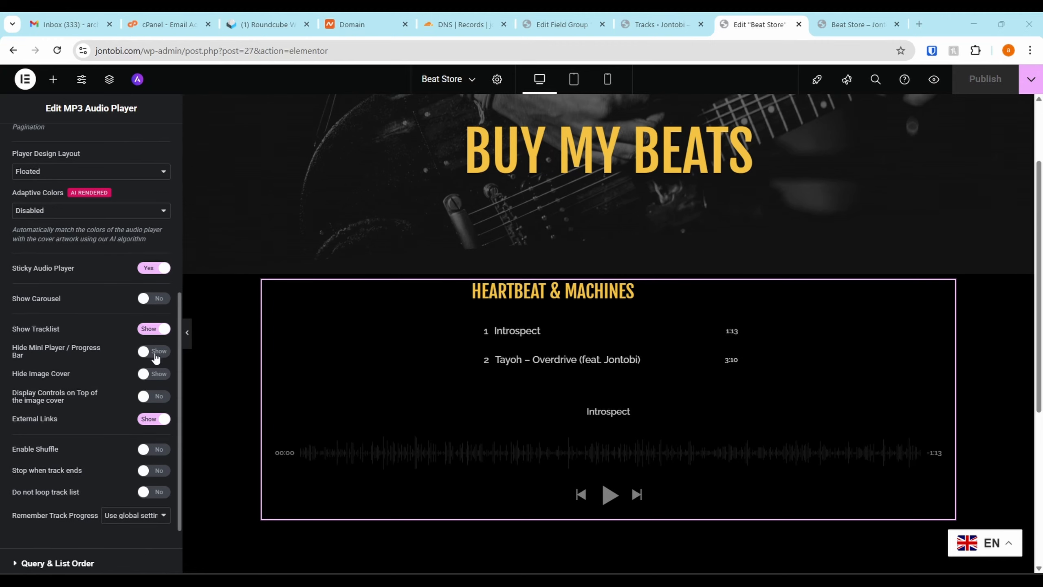
scroll(124, 339, up, 6)
scroll(124, 339, down, 7)
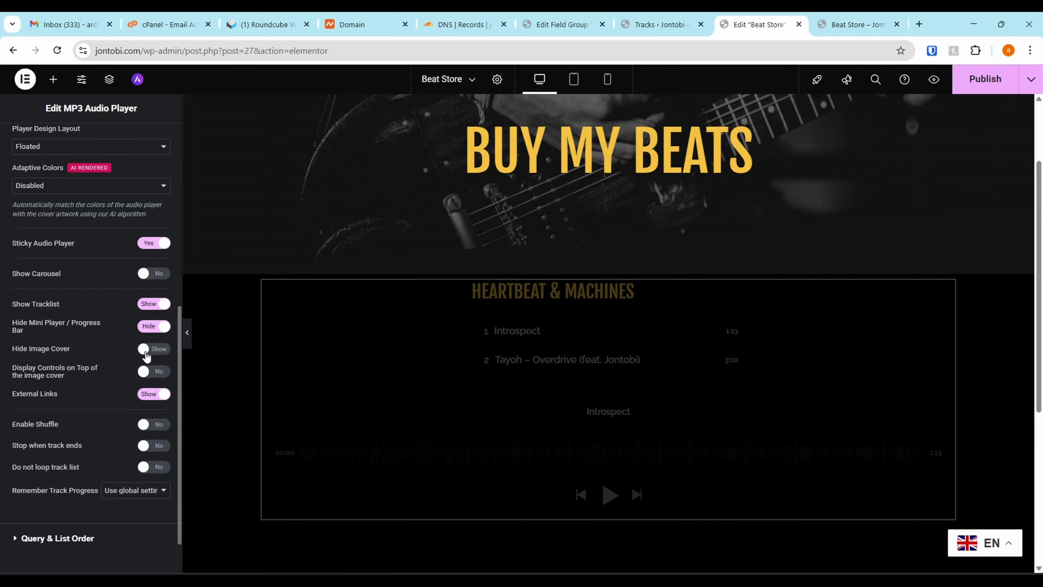
click(145, 353)
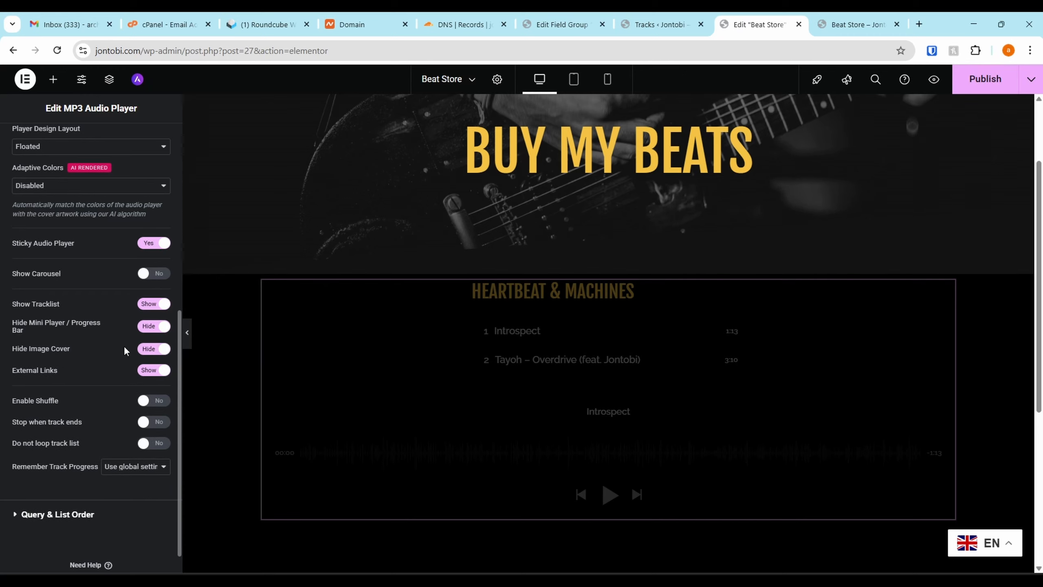
scroll(10, 227, up, 2)
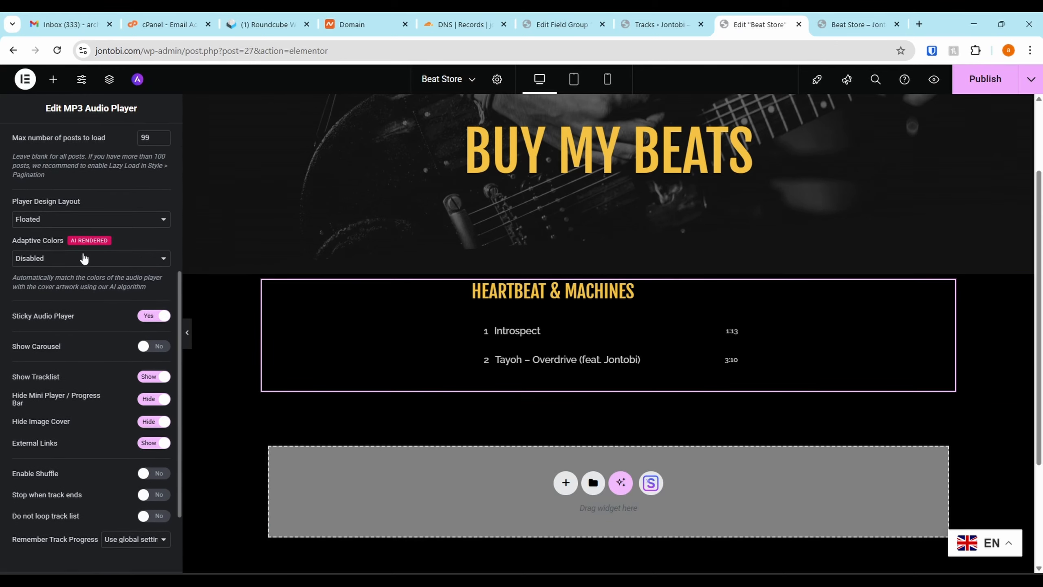
Try enabling the tracklist search in the audio player's style settings and turn it back off
click(650, 295)
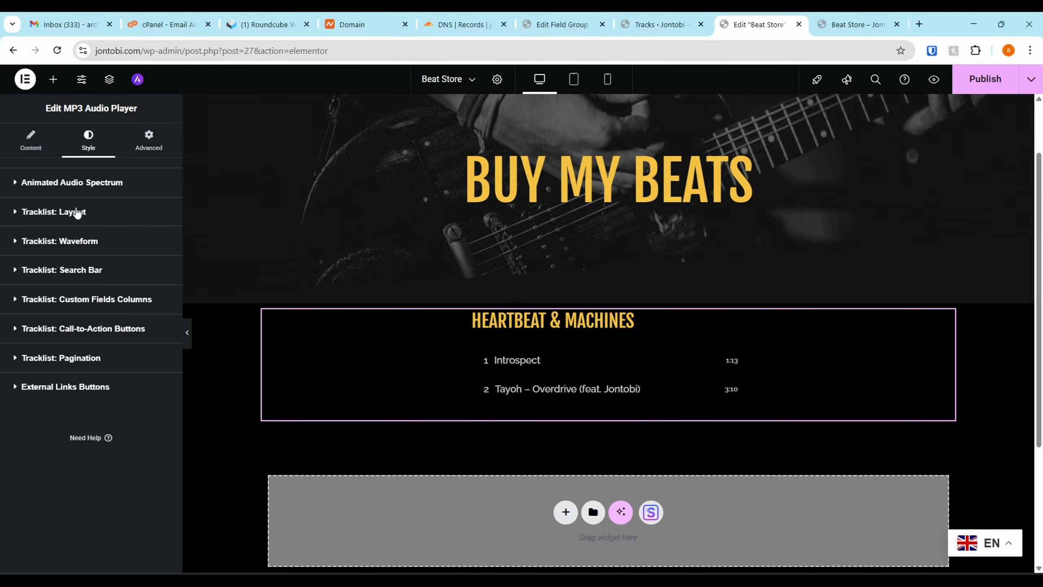
click(66, 271)
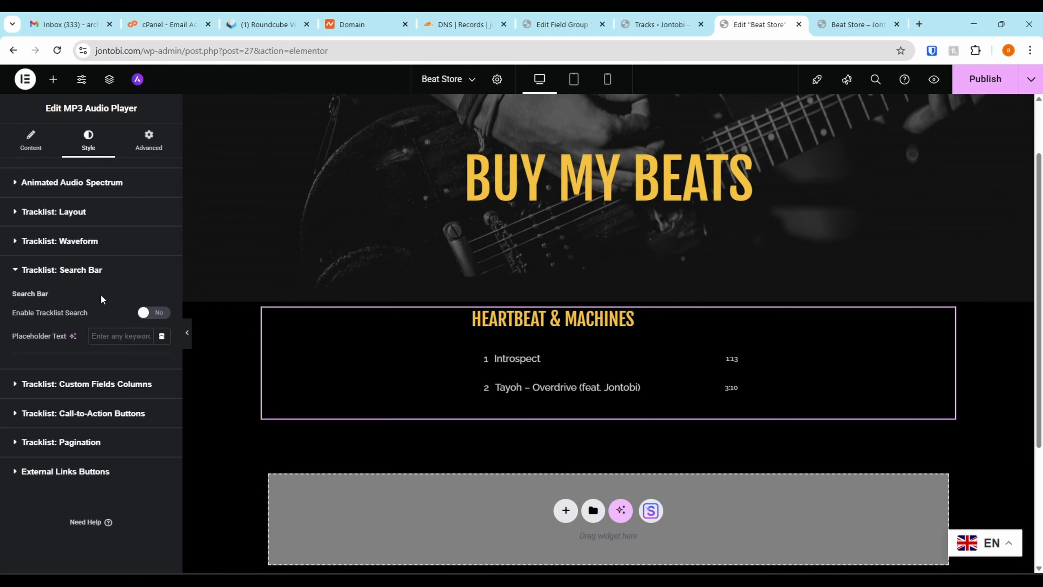
click(154, 313)
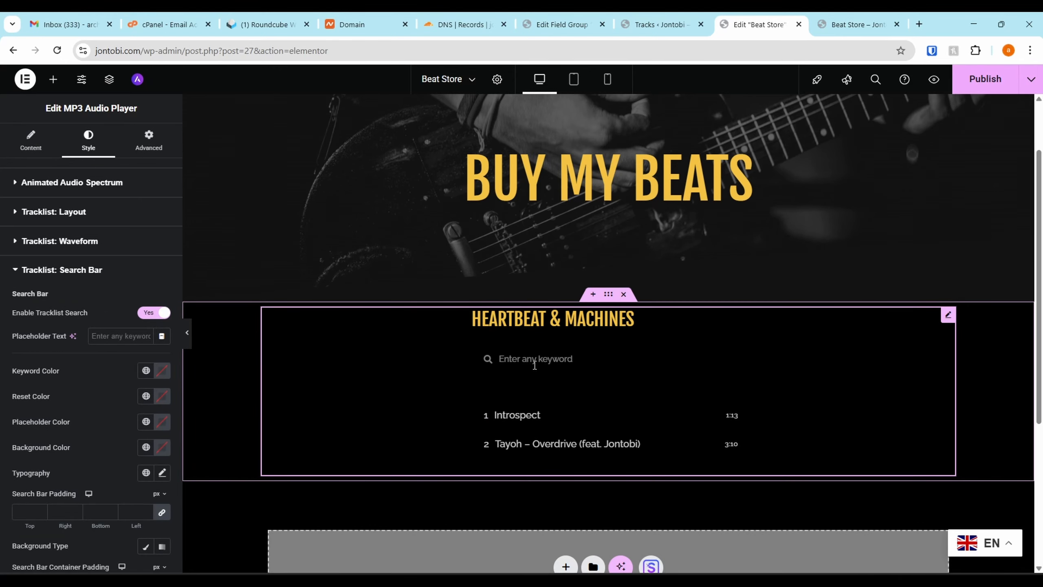
click(154, 312)
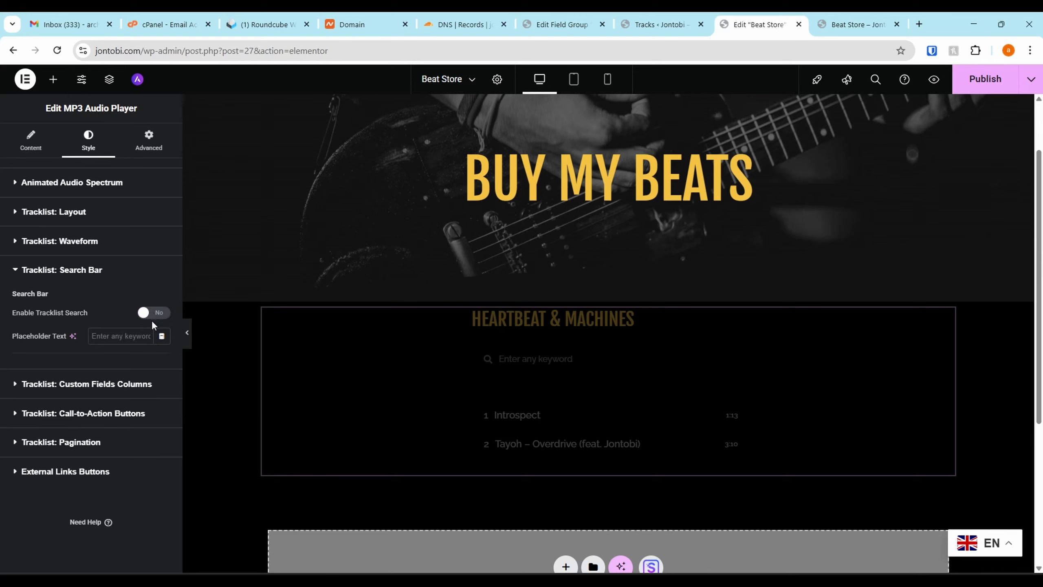
click(41, 270)
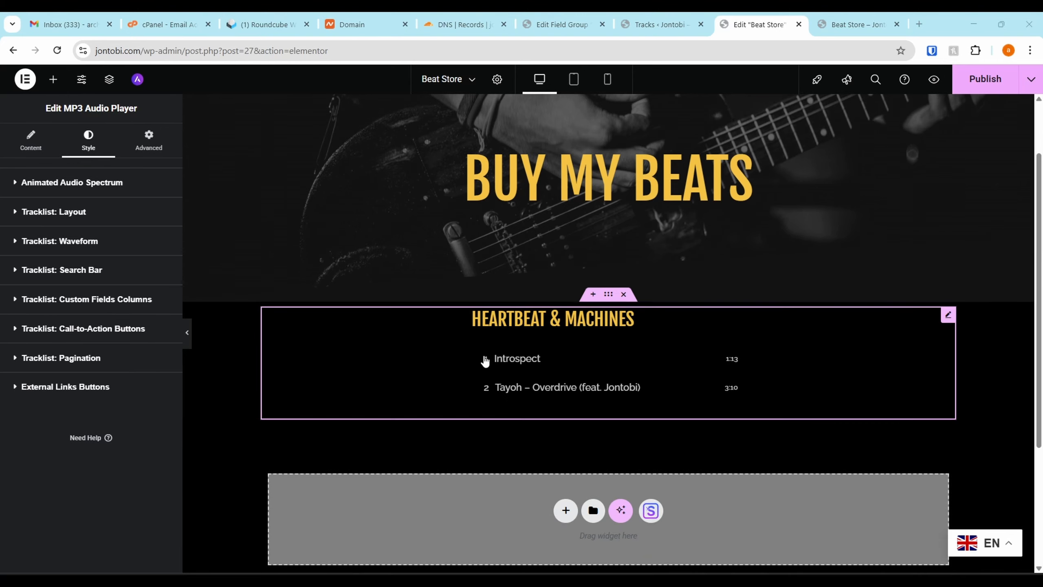
Add a new custom fields column to the audio player's tracklist
click(80, 304)
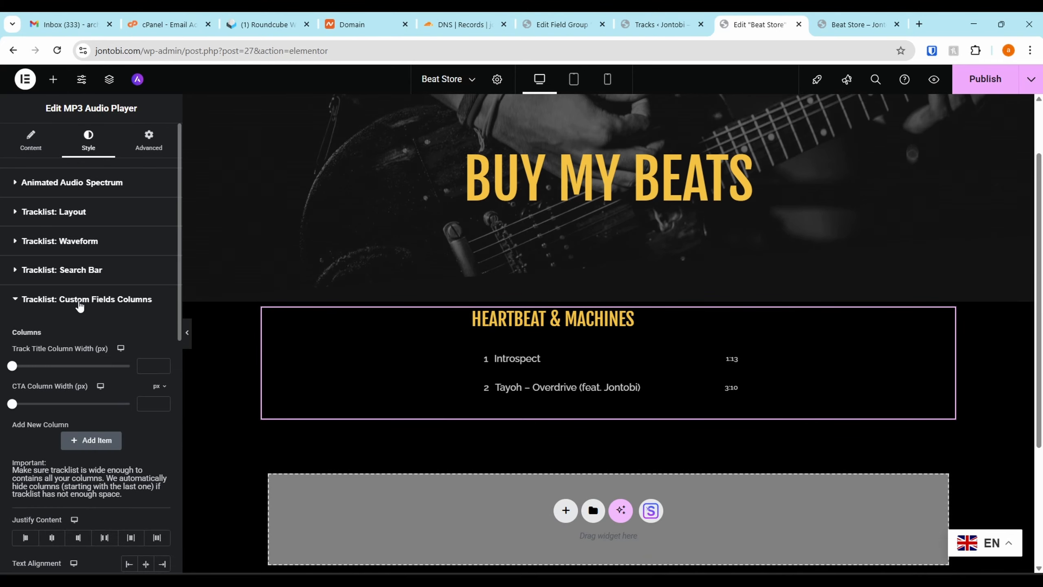
scroll(78, 299, down, 3)
scroll(92, 323, down, 4)
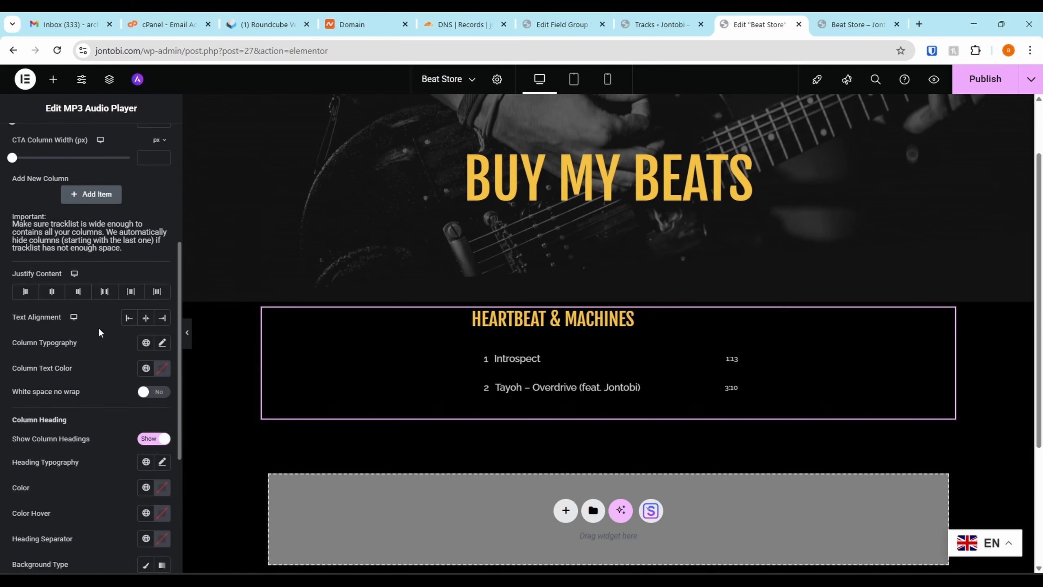
scroll(82, 193, up, 2)
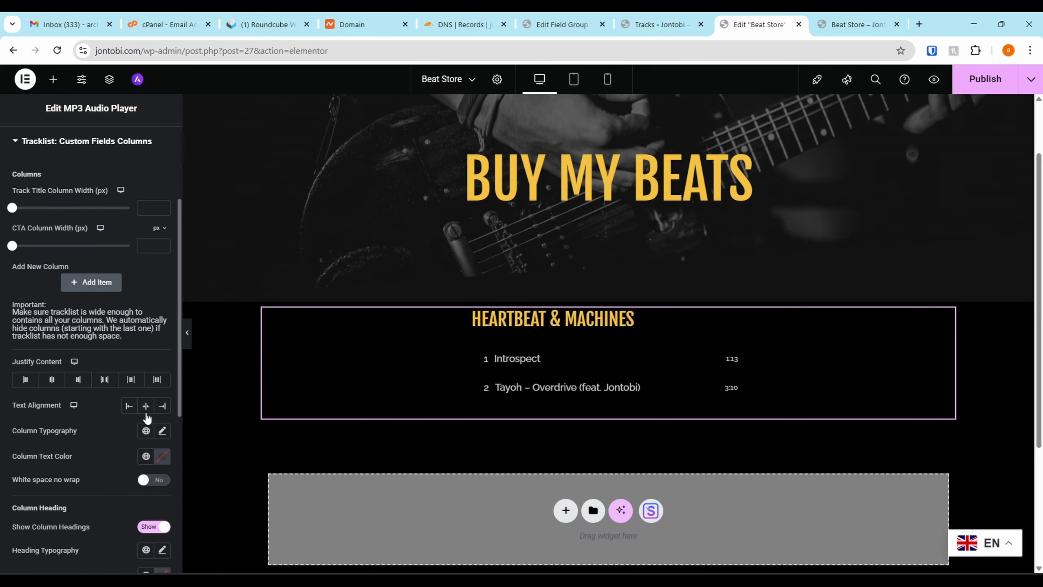
scroll(75, 308, up, 1)
click(77, 329)
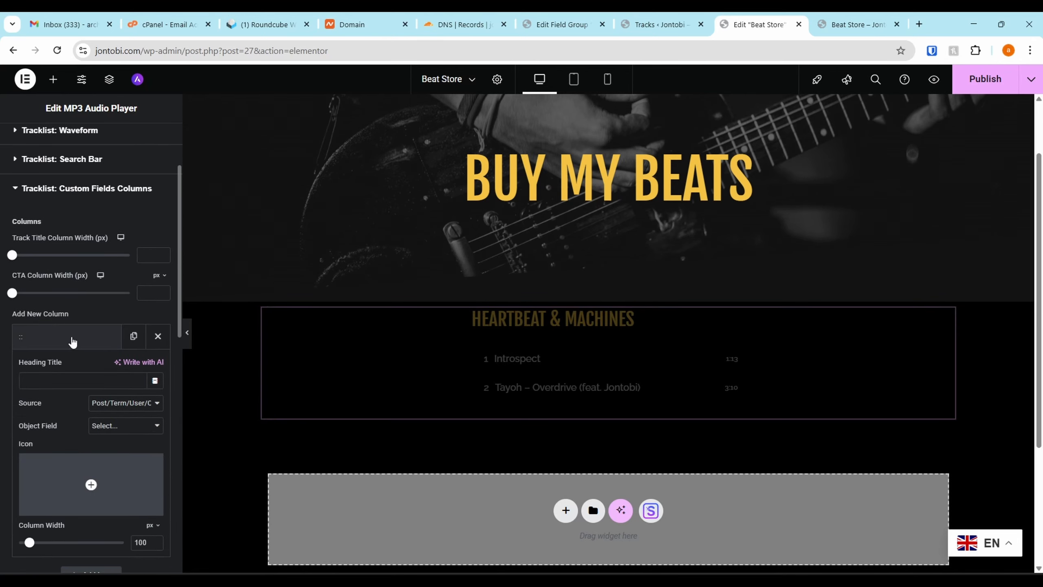
click(71, 342)
click(86, 343)
scroll(121, 309, down, 2)
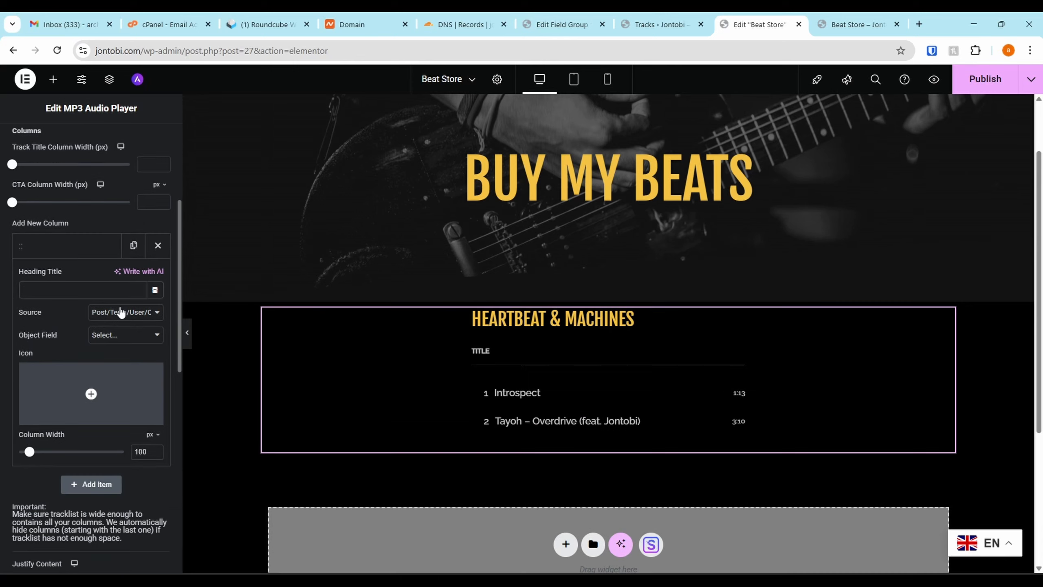
Set the new tracklist column's source to ACF and its ACF field to Mood
click(121, 312)
click(122, 313)
click(121, 314)
click(118, 345)
click(101, 335)
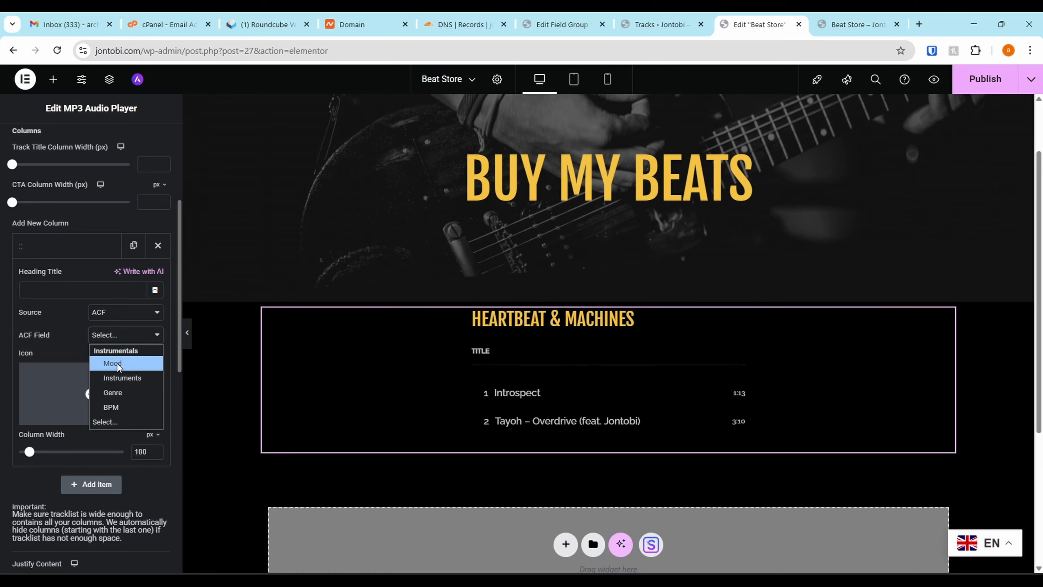
click(127, 365)
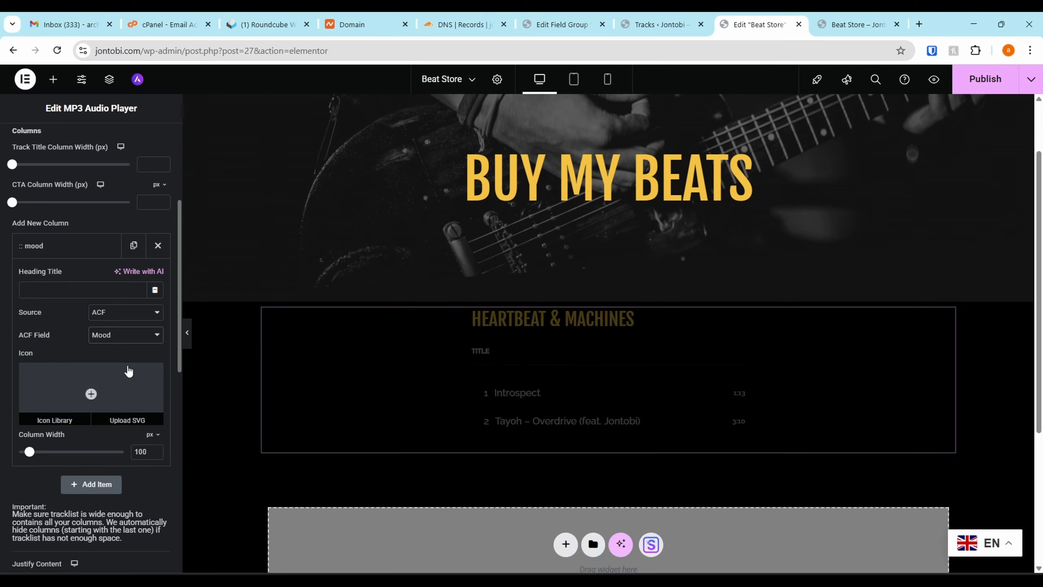
click(61, 251)
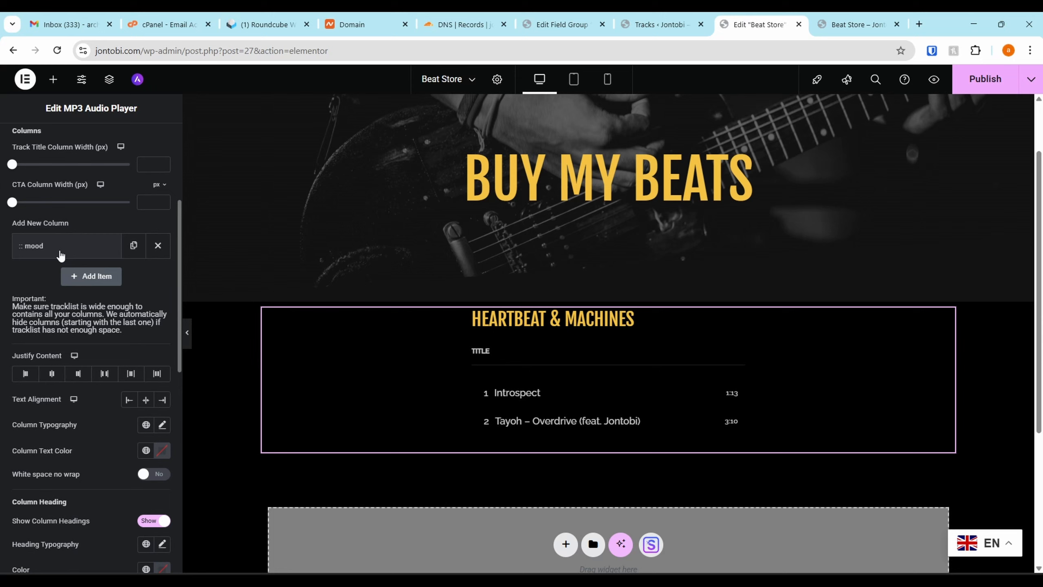
Add a second custom fields column with Track Duration as its object field
click(86, 279)
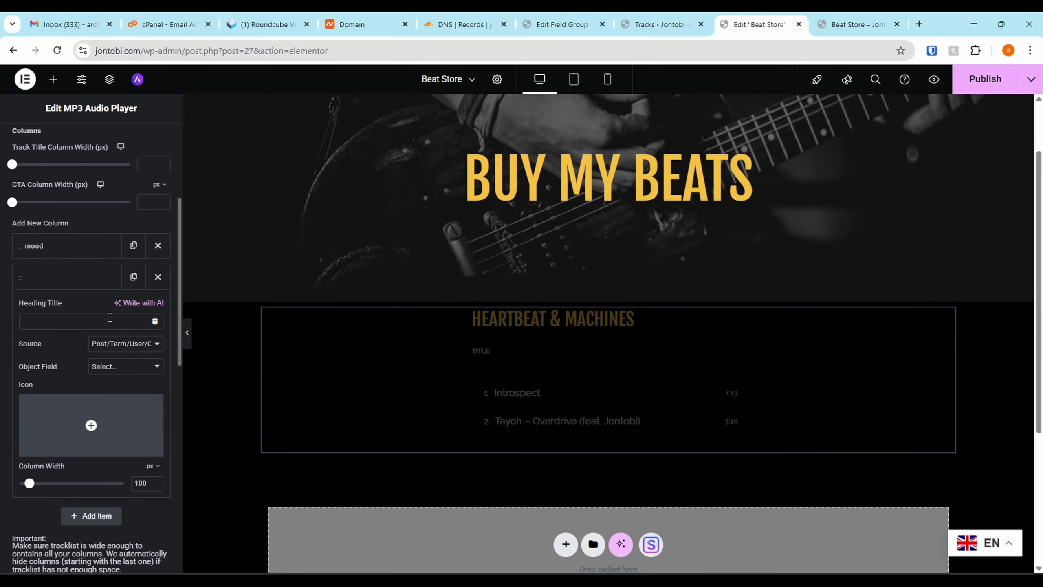
click(119, 367)
click(118, 363)
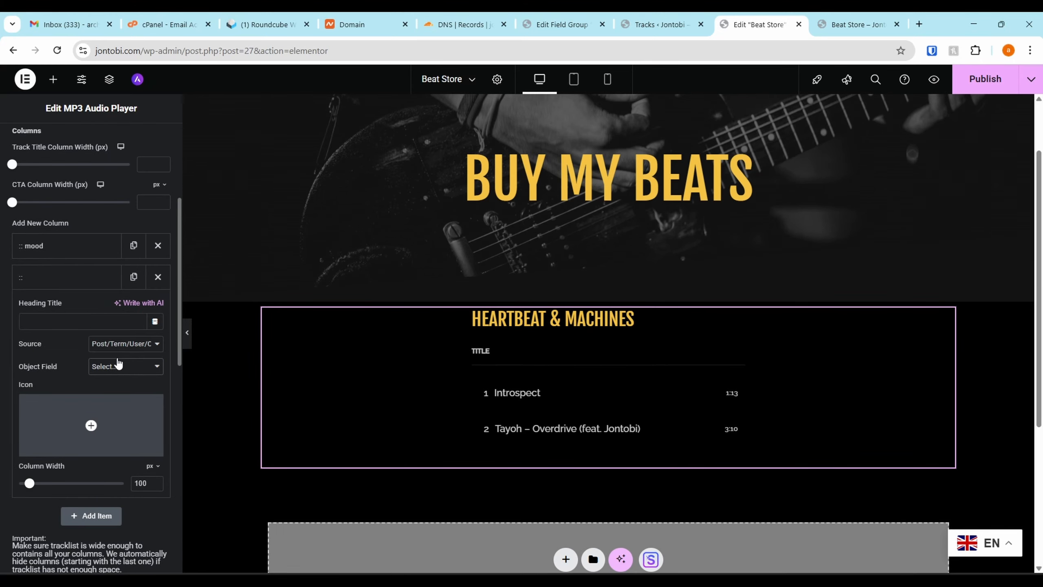
click(123, 345)
click(132, 360)
click(125, 365)
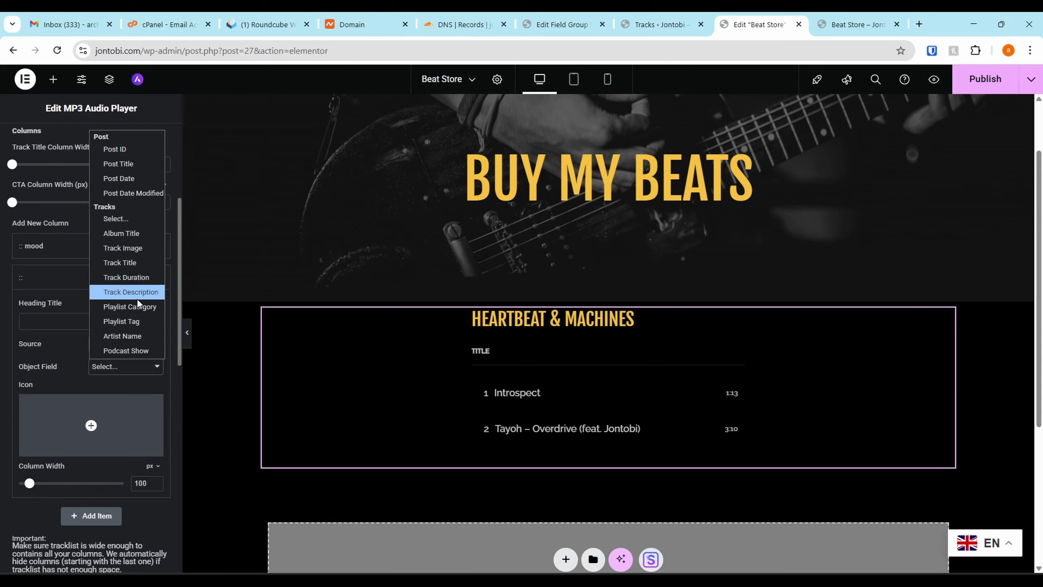
click(140, 278)
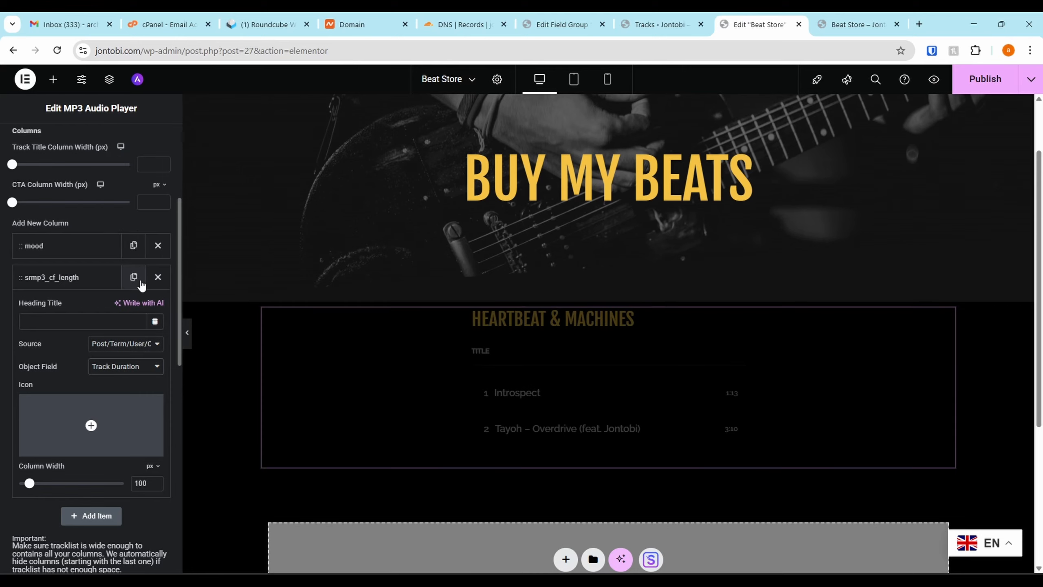
Move the Track Duration column above the Mood column and set its heading title to Duration
mouse_move(58, 278)
mouse_down()
mouse_move(56, 240)
mouse_move(60, 261)
mouse_up()
click(61, 258)
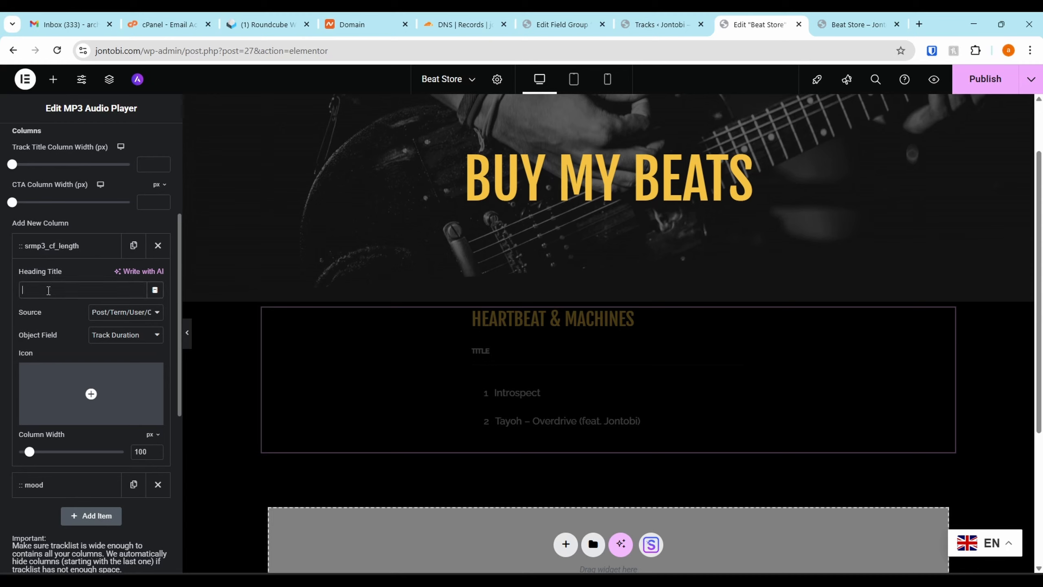
text(D)
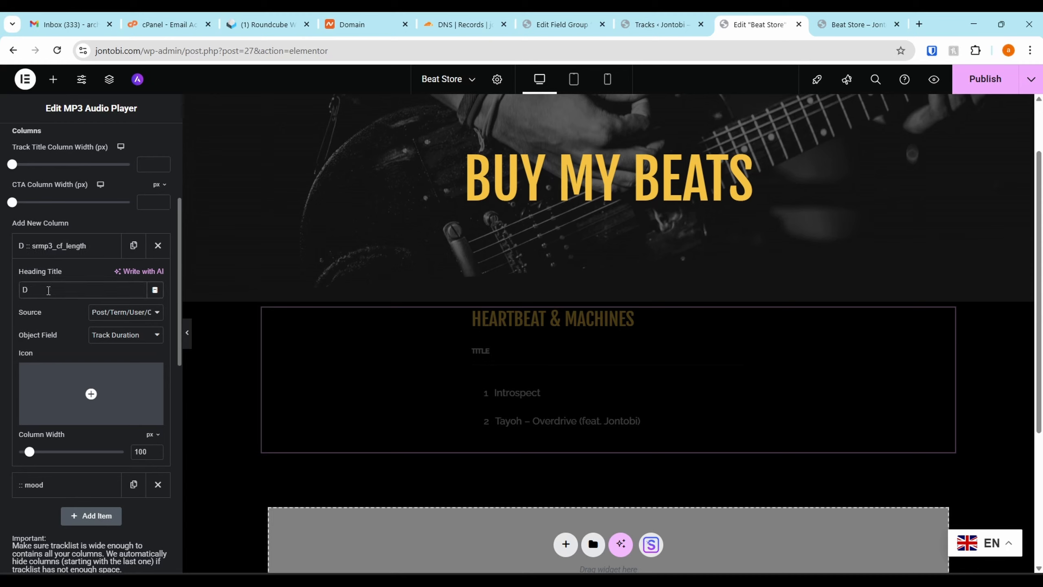
text(uration)
click(57, 246)
Set the mood column's heading title to Mood
click(60, 276)
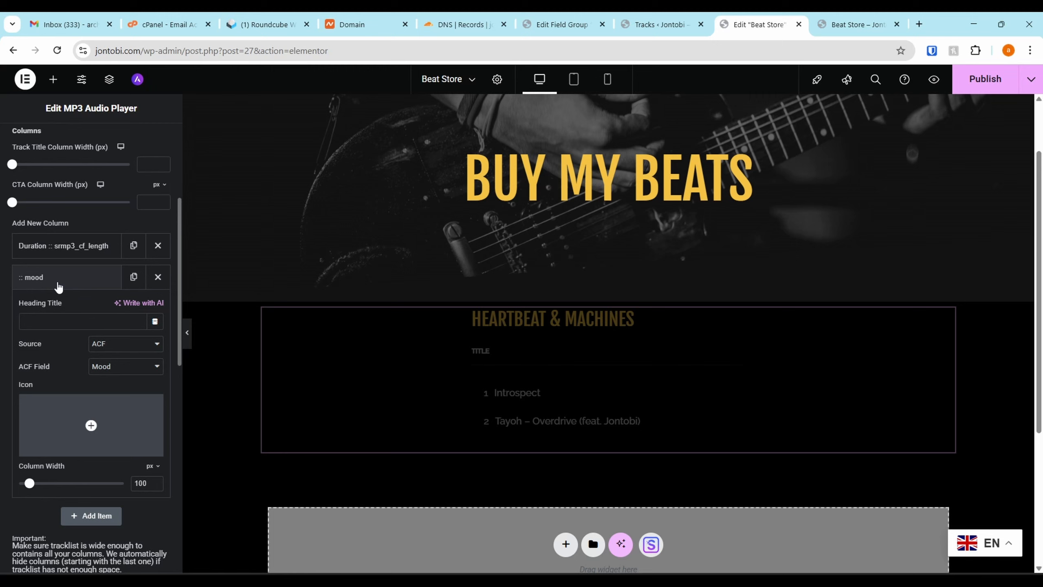
click(62, 321)
text(Moo)
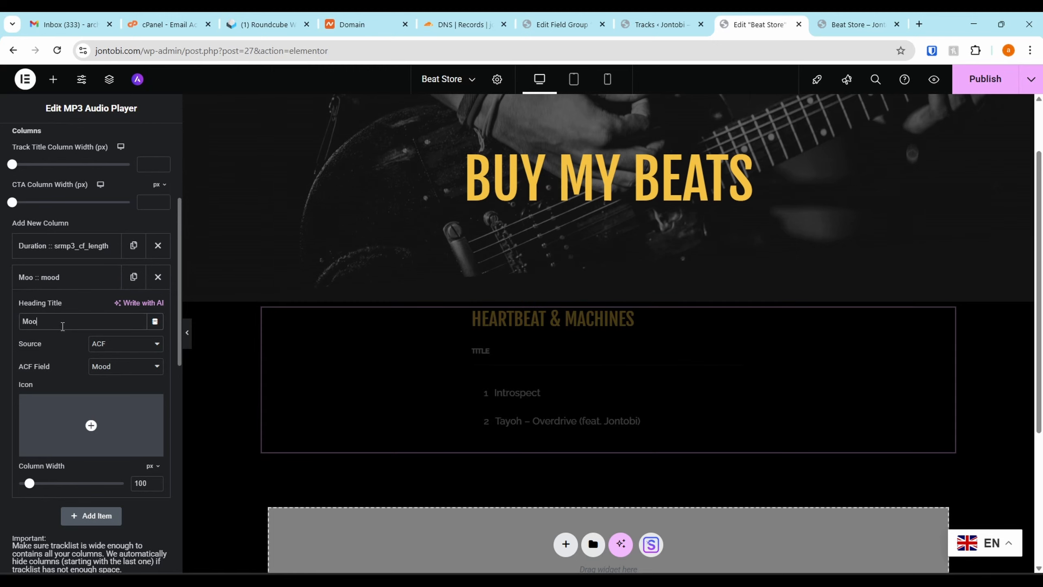
text(d)
click(62, 276)
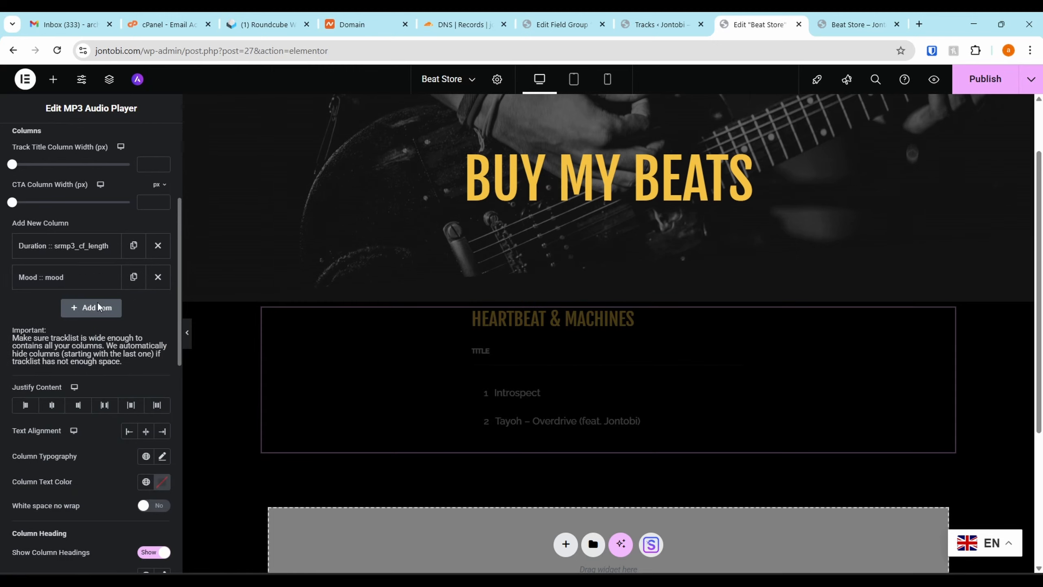
Add a third custom fields column with ACF as its source and BPM as its ACF field
click(95, 305)
scroll(70, 299, down, 1)
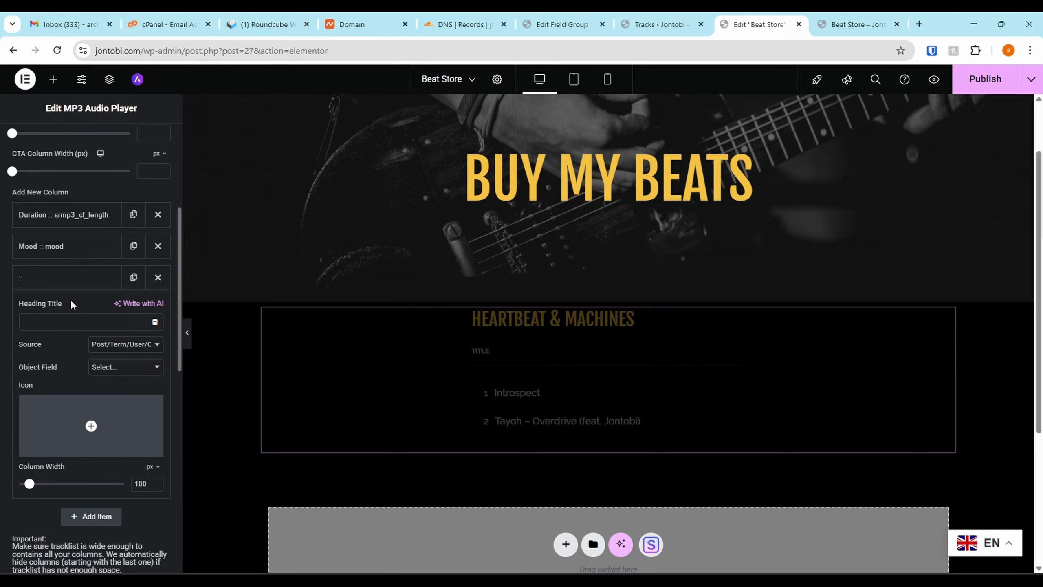
click(113, 360)
click(113, 359)
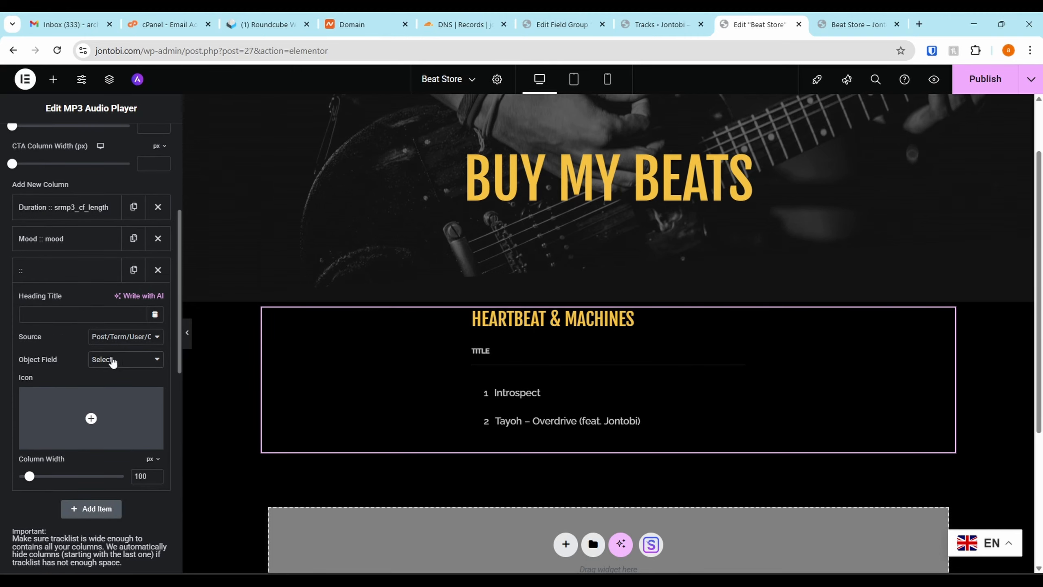
click(128, 340)
click(124, 368)
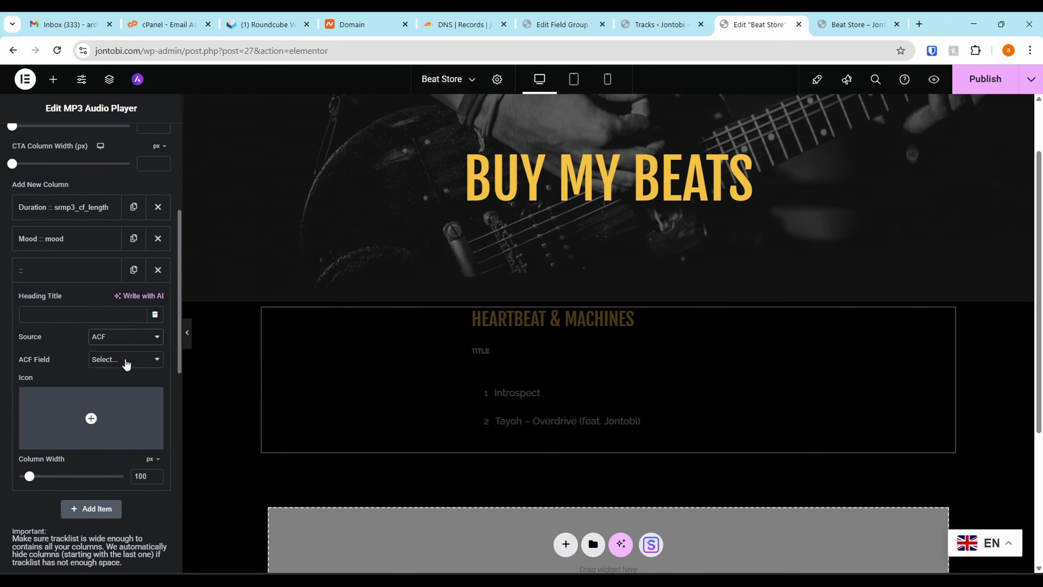
click(125, 359)
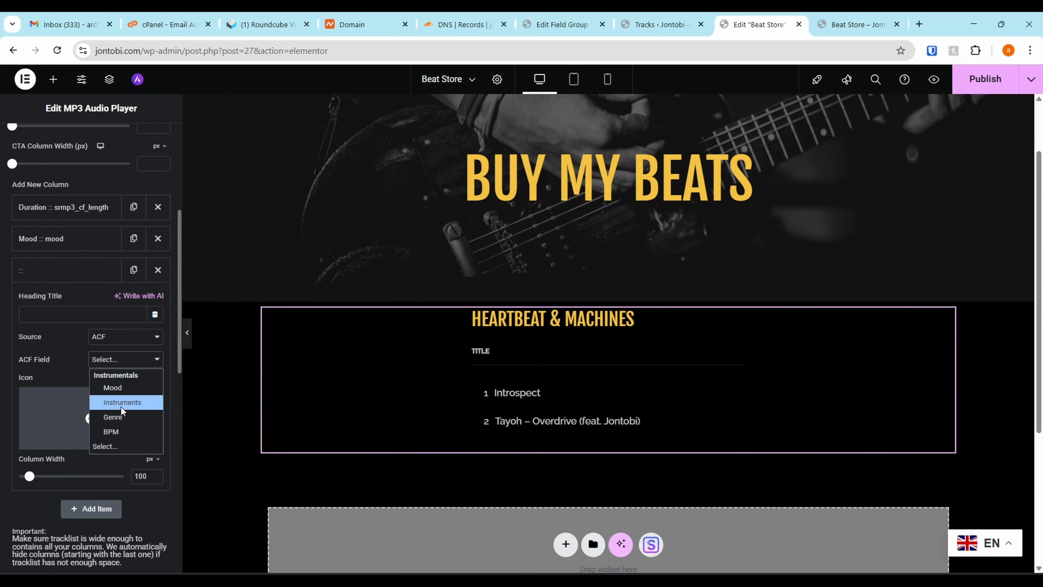
click(121, 431)
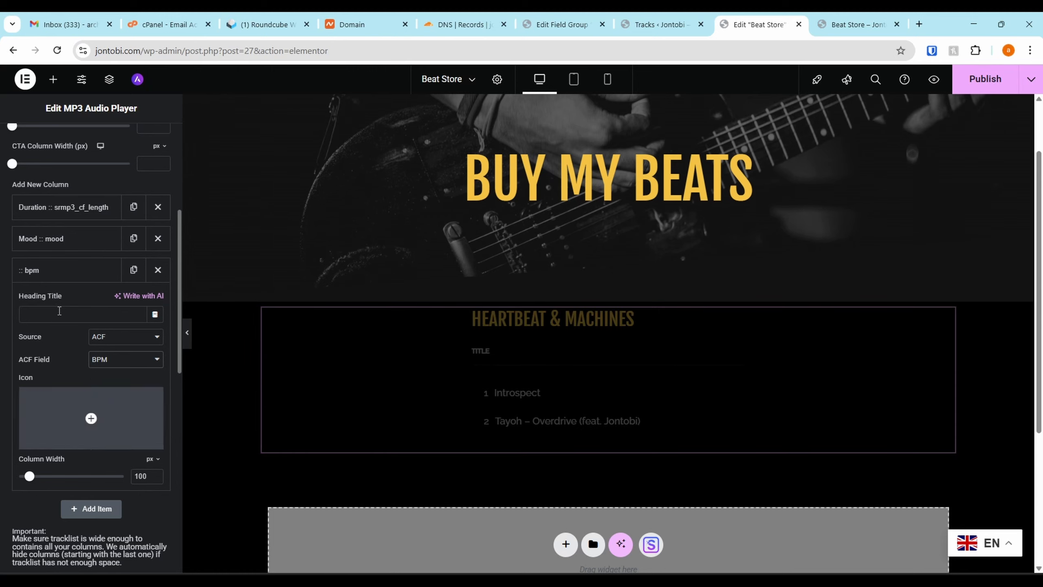
Title the new column BPM and move it above the Mood column
text(BPM)
click(65, 280)
drag(45, 271, 63, 245)
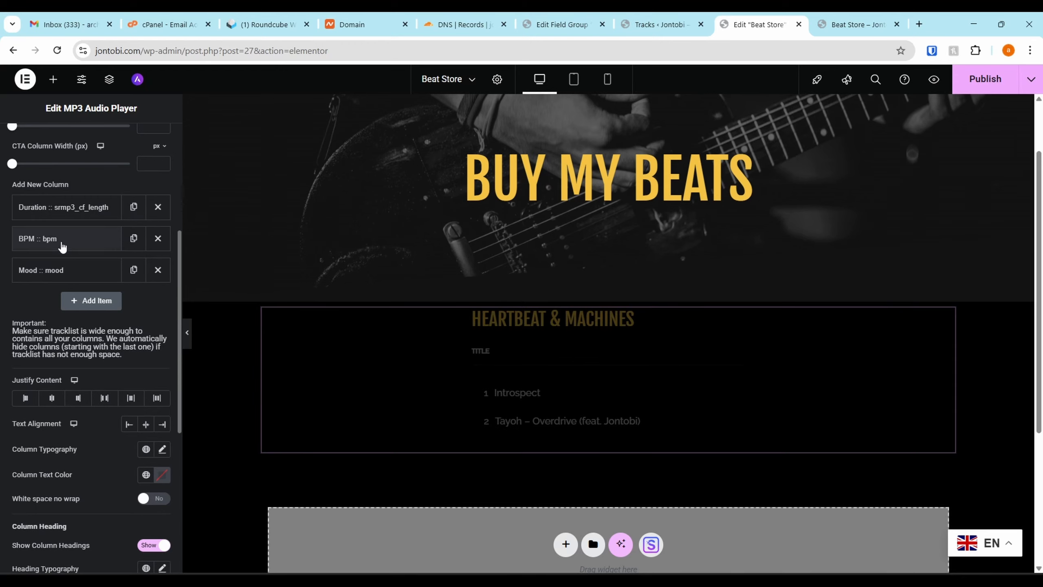
Add a fourth custom fields column with ACF as its source and Instruments as its ACF field
click(70, 306)
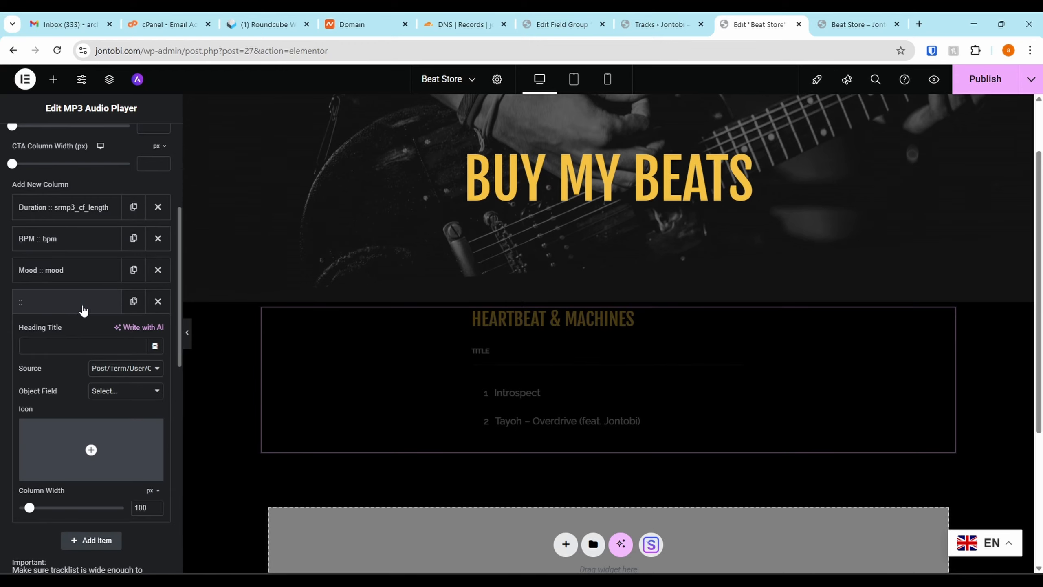
click(138, 370)
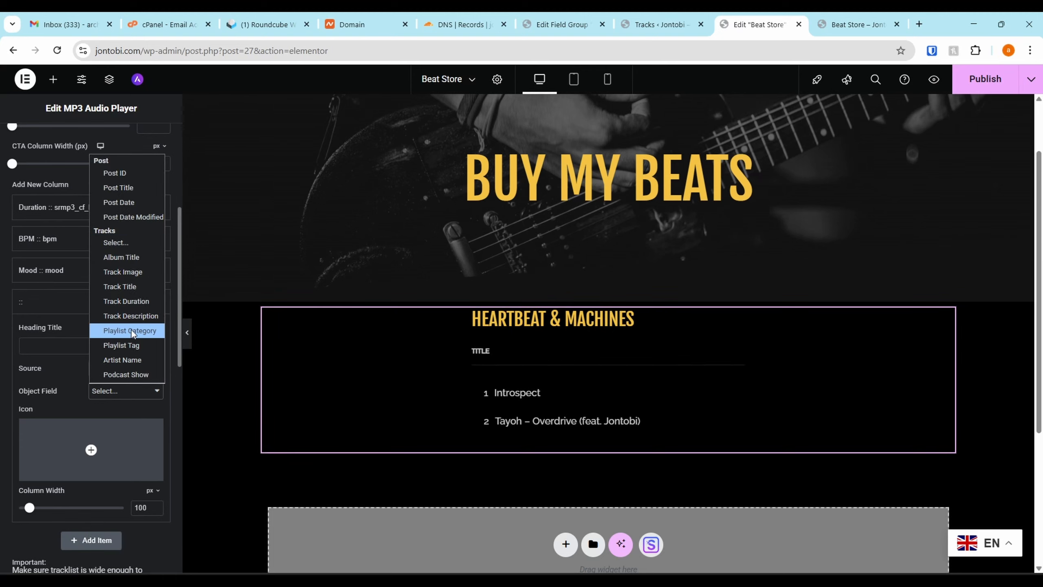
click(135, 369)
click(136, 369)
click(111, 397)
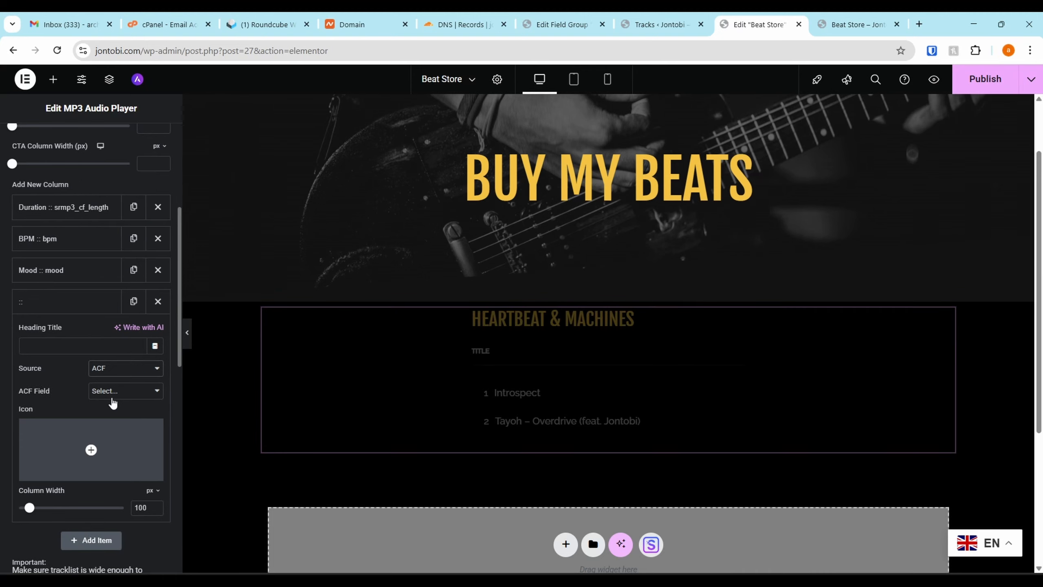
click(113, 394)
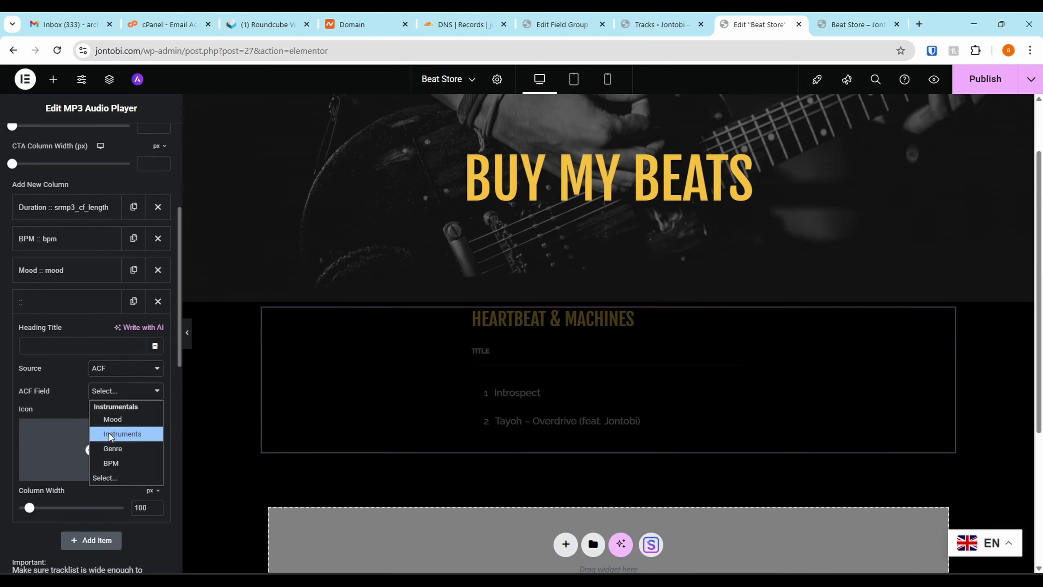
click(127, 438)
Set the instruments column's heading title to Instruments
click(74, 352)
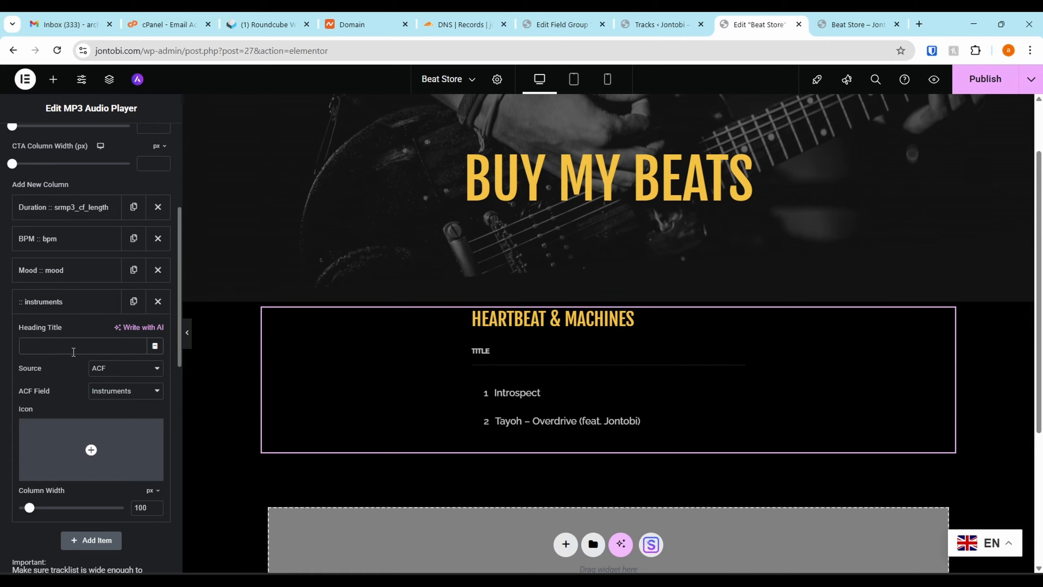
text(IN)
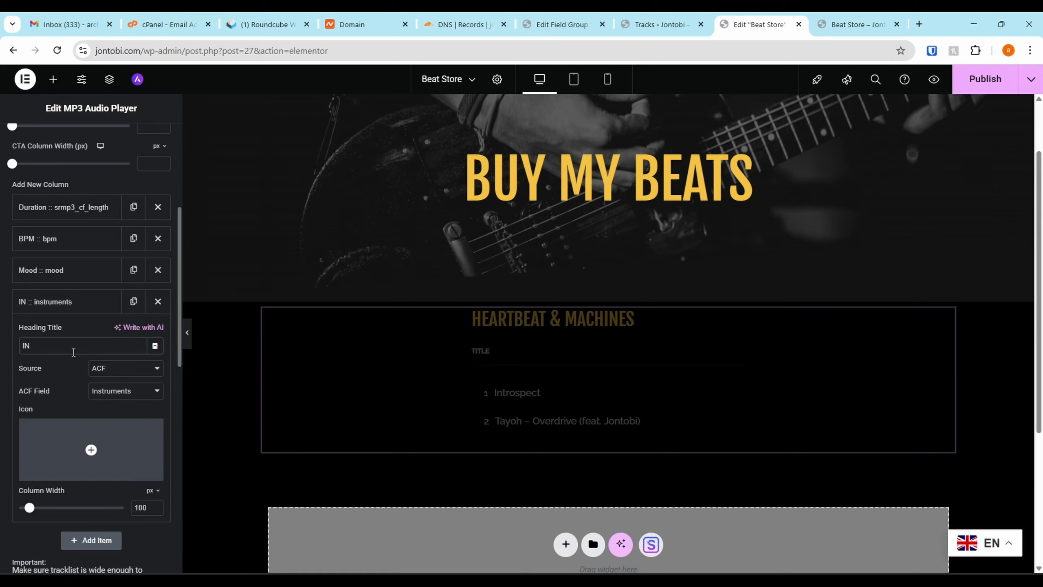
key(BackSpace)
text(nstruments)
click(84, 301)
Add a fifth column sourced from the ACF field Genre and set its heading title to Genre
click(89, 335)
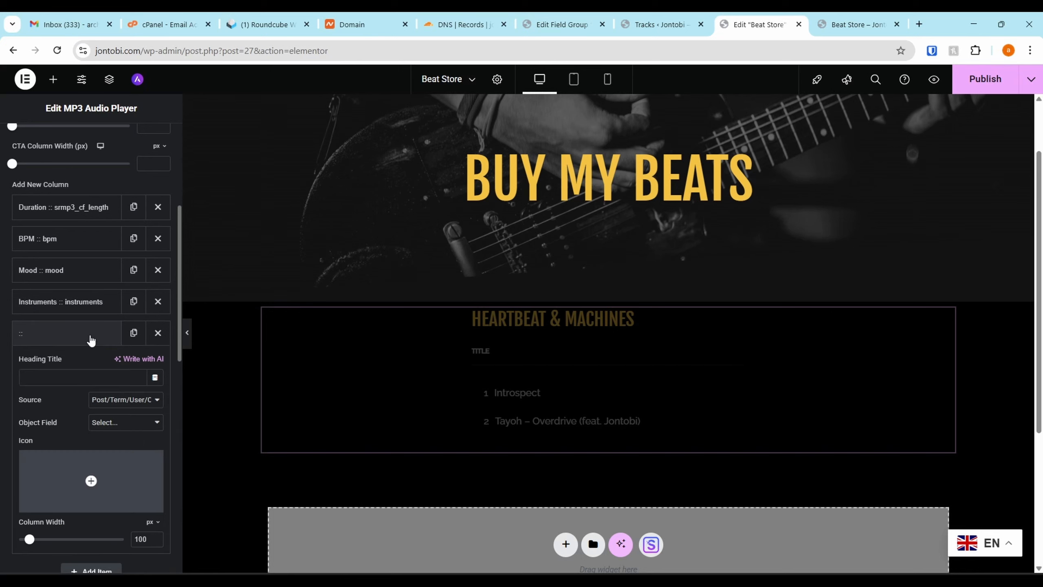
click(125, 401)
click(114, 430)
click(115, 423)
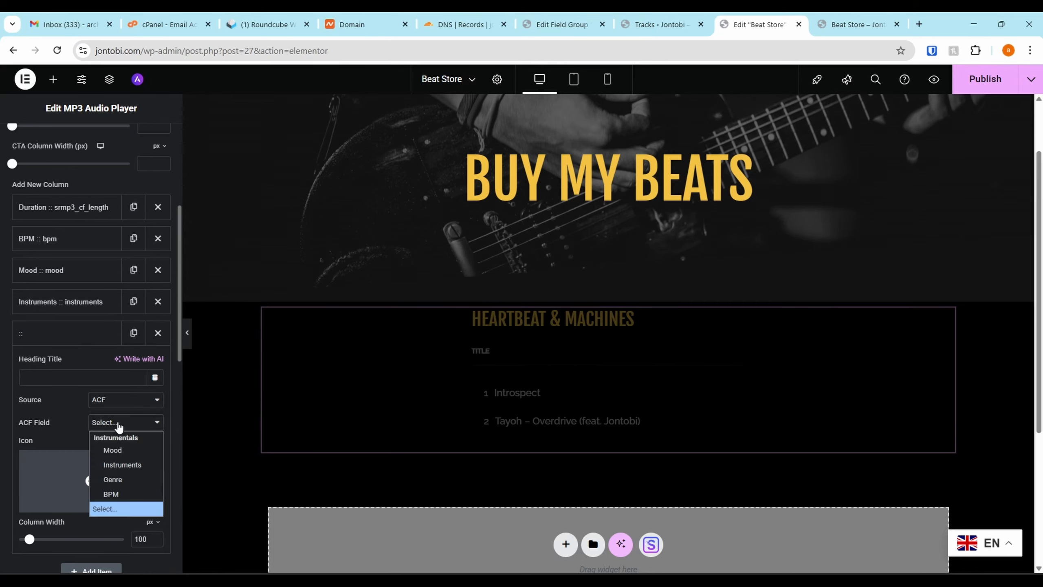
click(119, 480)
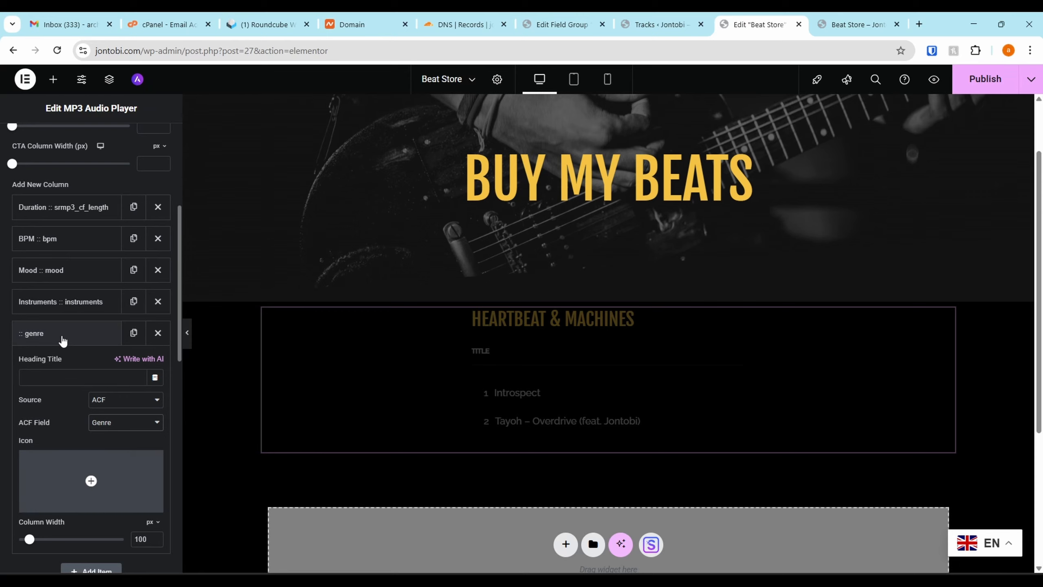
click(54, 377)
text(G)
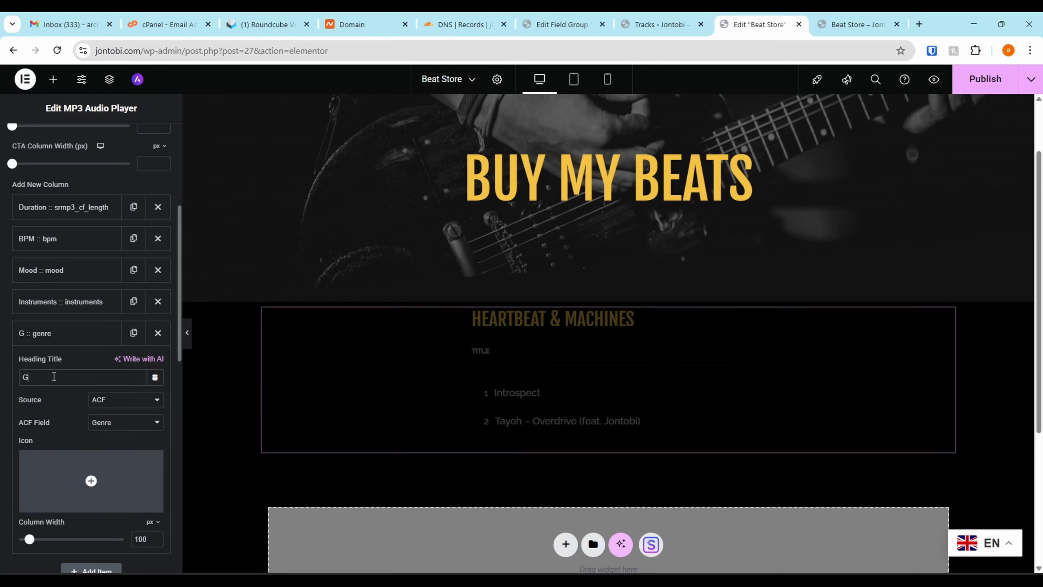
text(enre)
click(67, 340)
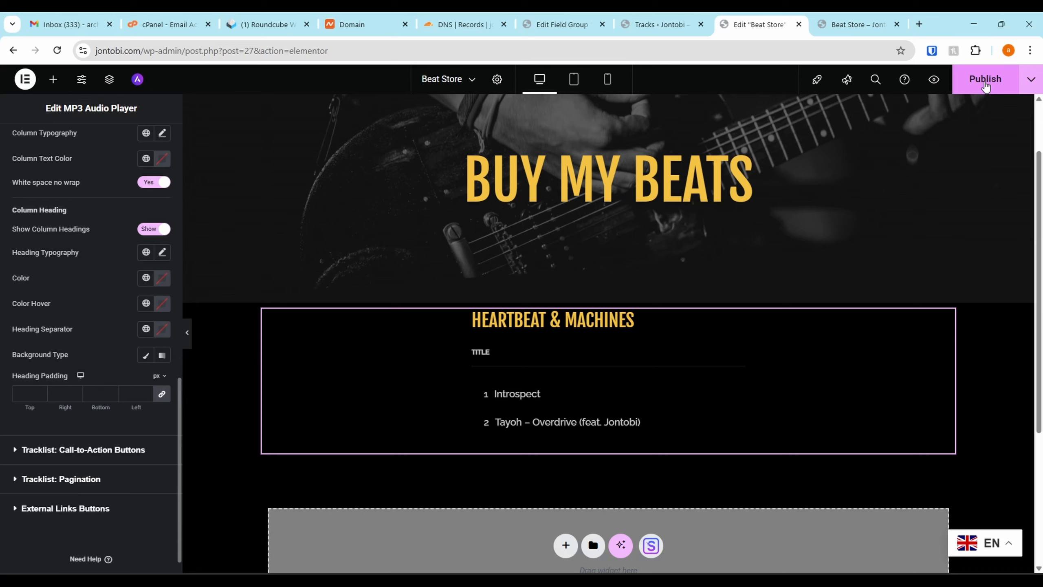
Publish the page with White space no wrap enabled for the columns and test the tracklist on the live Beat Store page
click(985, 85)
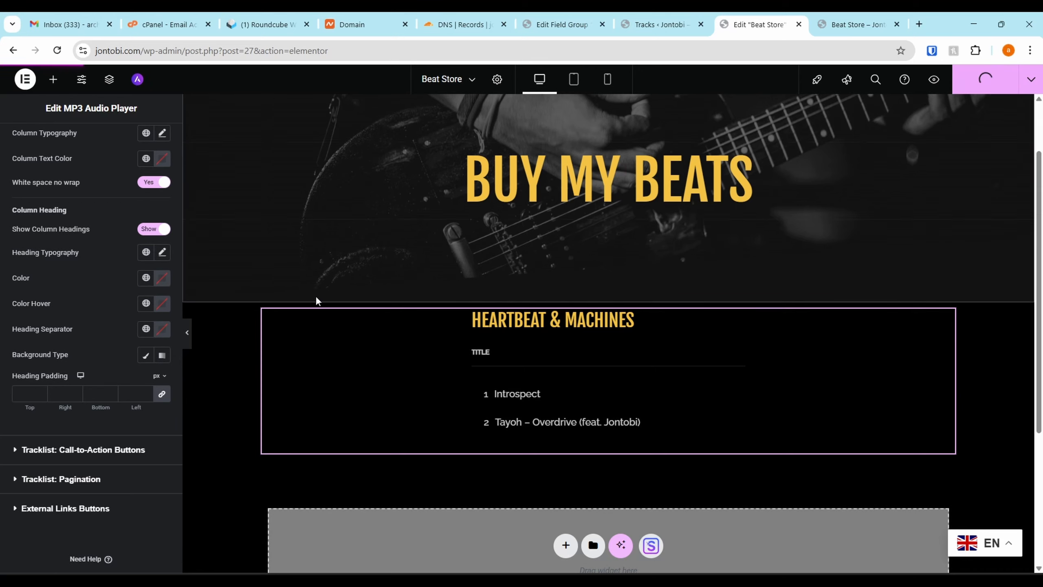
key(ctrl+Tab)
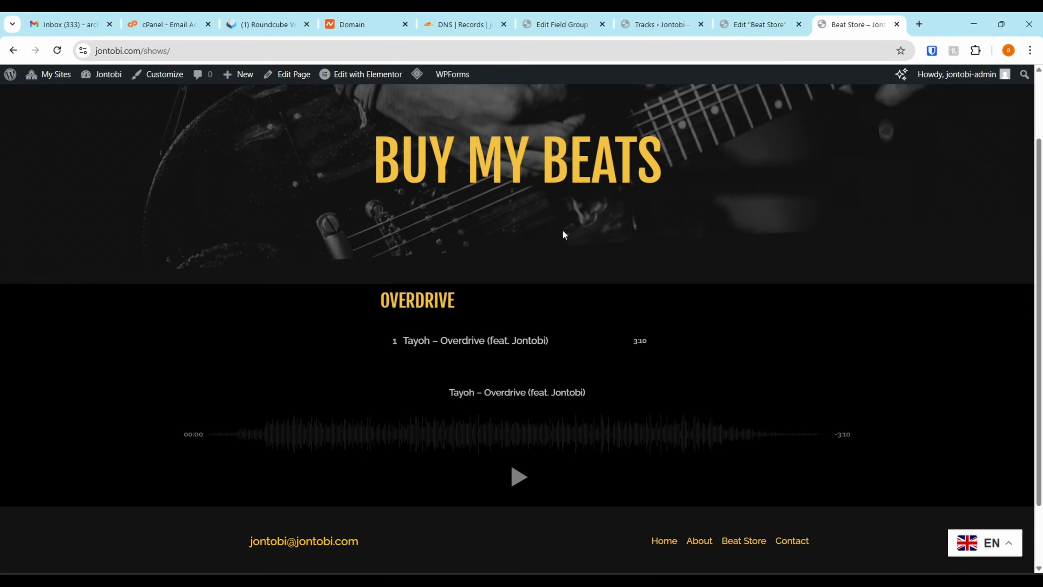
key(F5)
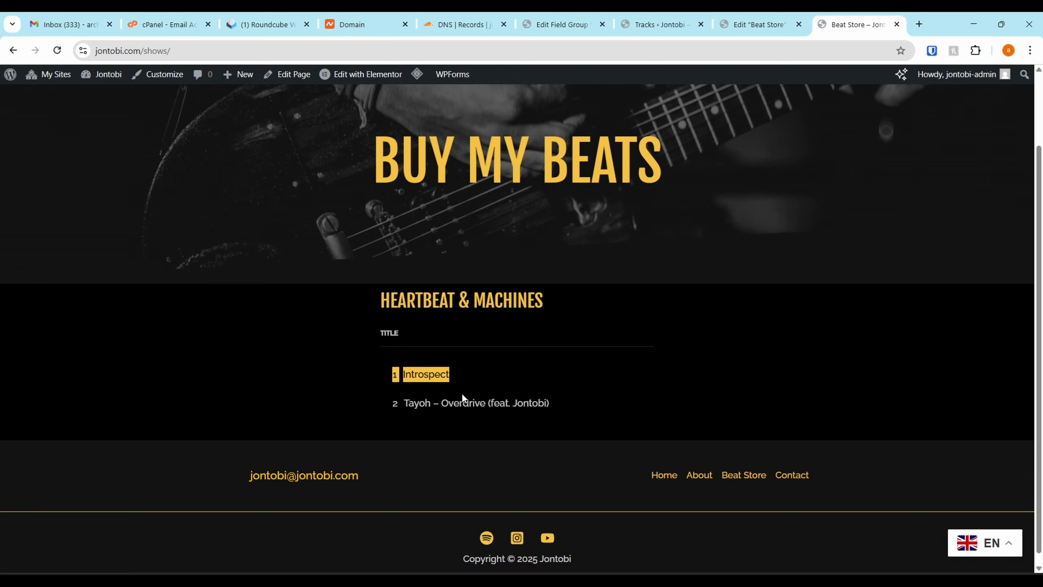
click(430, 406)
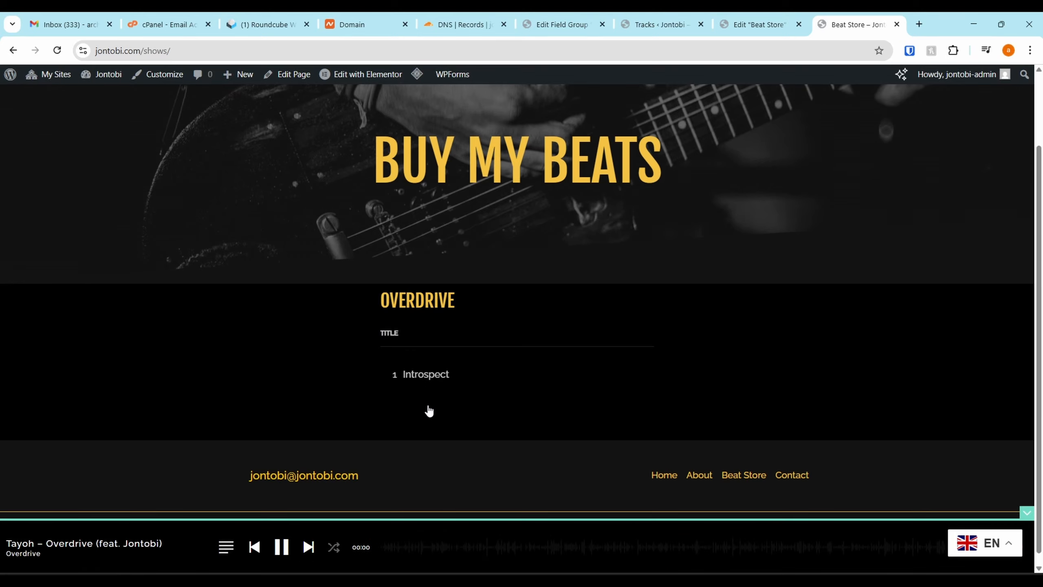
click(281, 546)
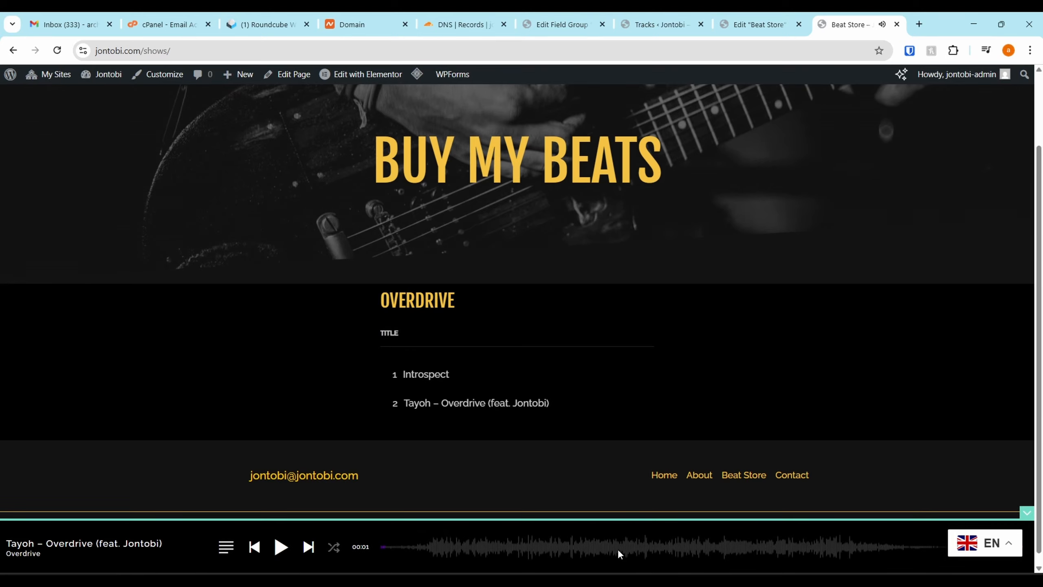
Return to the page editor and set the audio player's Player Design Layout to Boxed
click(767, 23)
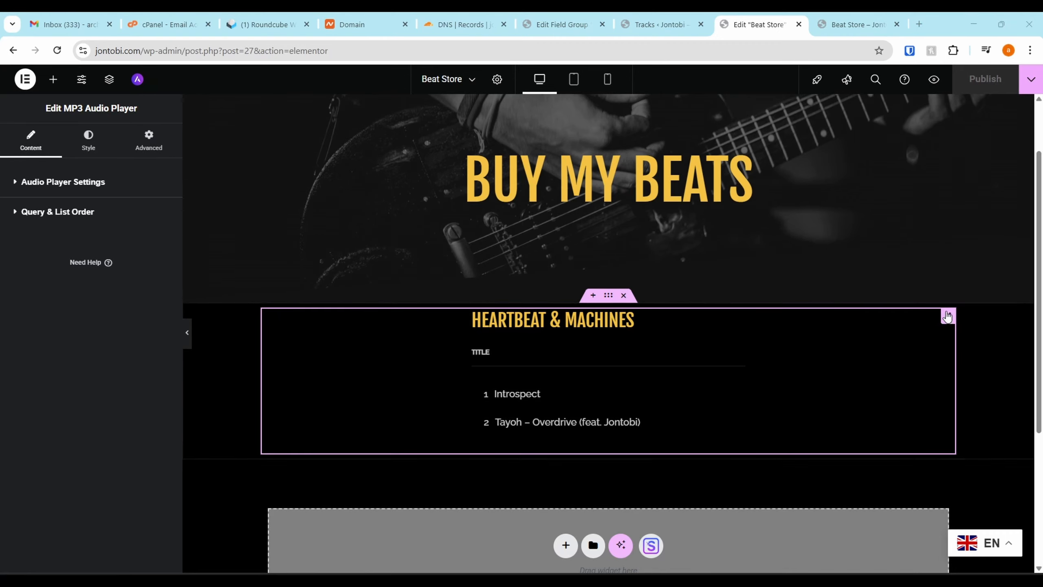
click(24, 183)
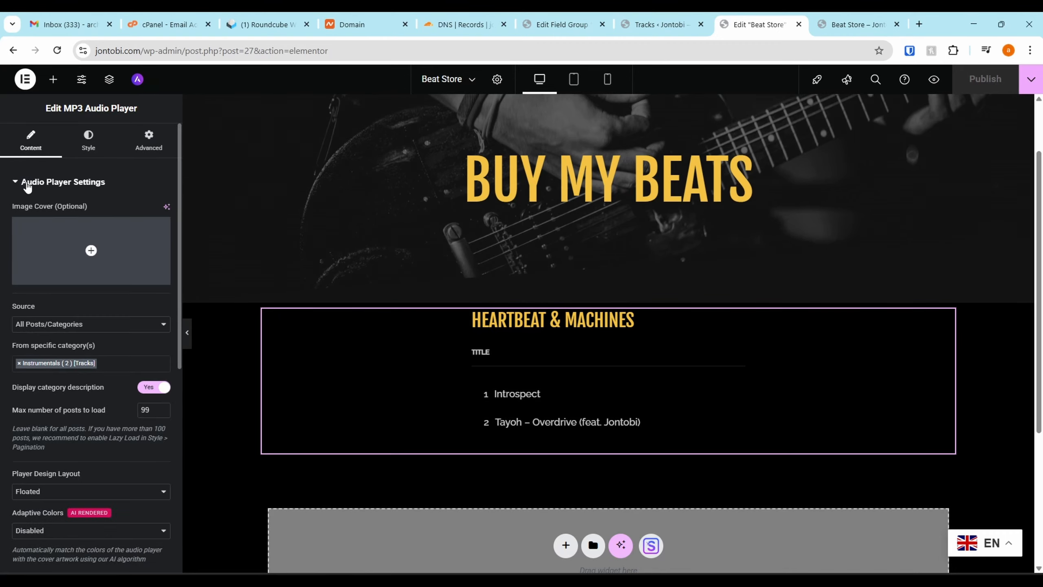
scroll(58, 370, down, 3)
click(59, 358)
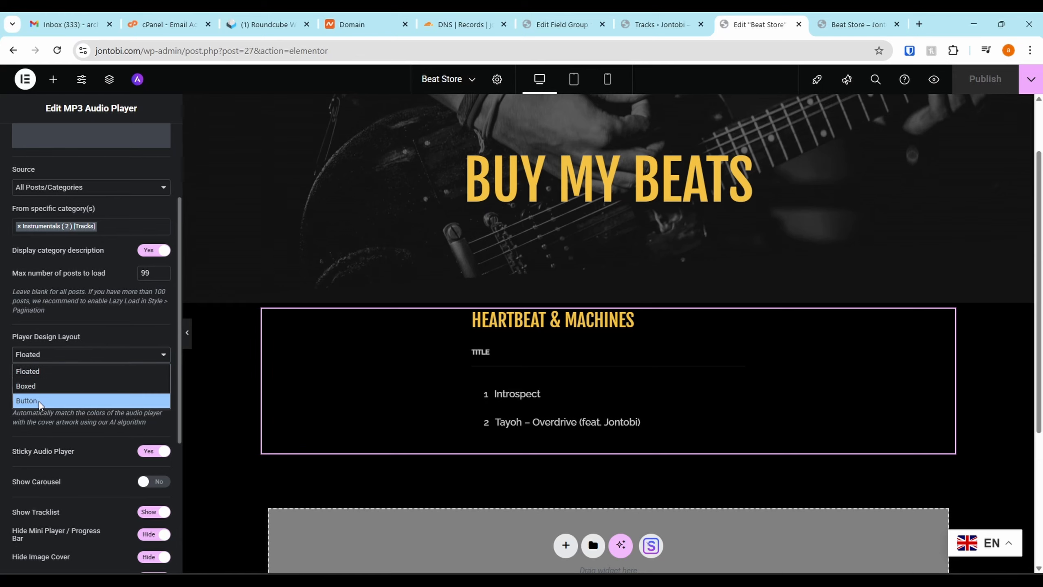
click(52, 373)
click(58, 358)
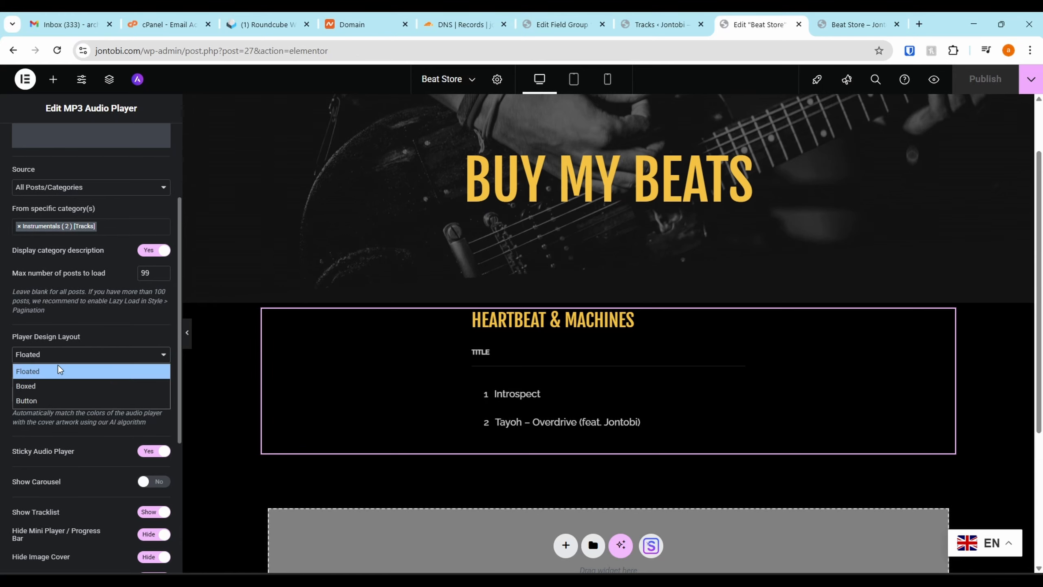
click(46, 389)
scroll(158, 368, down, 2)
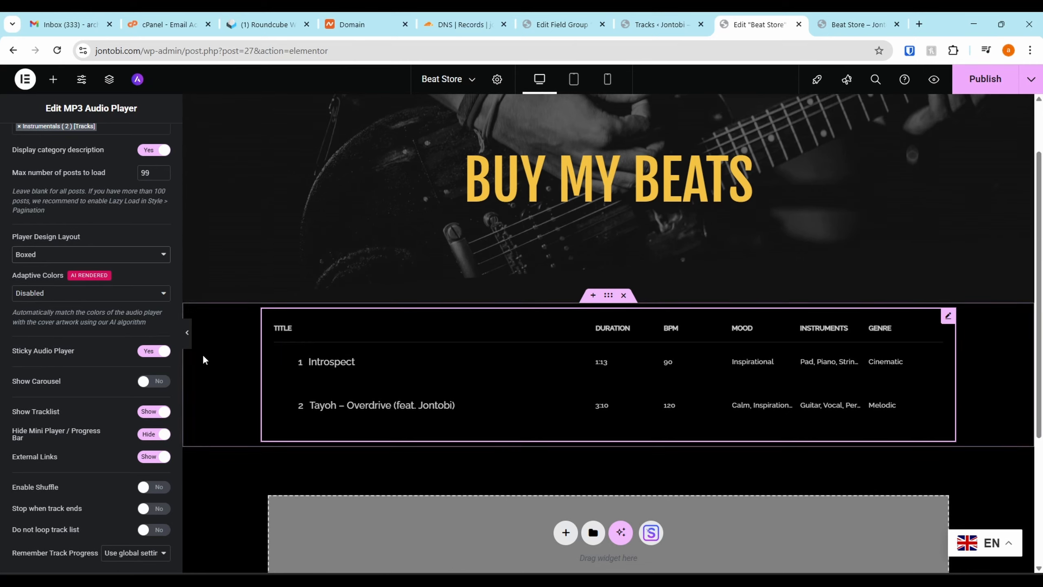
Try the Floated and Button player design layouts, and switch the audio player back to Boxed
click(65, 254)
click(61, 271)
scroll(99, 284, up, 2)
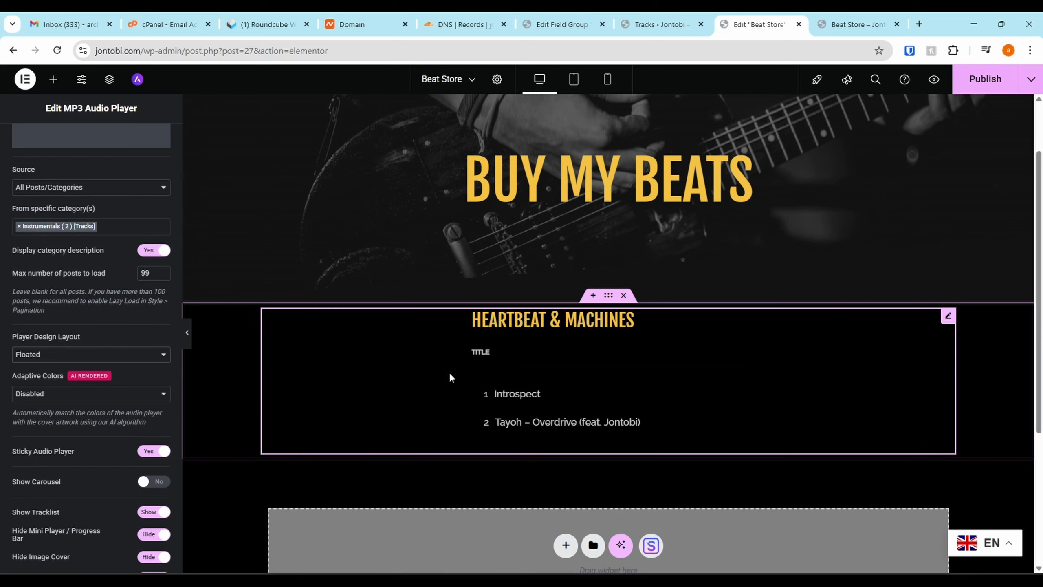
click(39, 356)
click(42, 400)
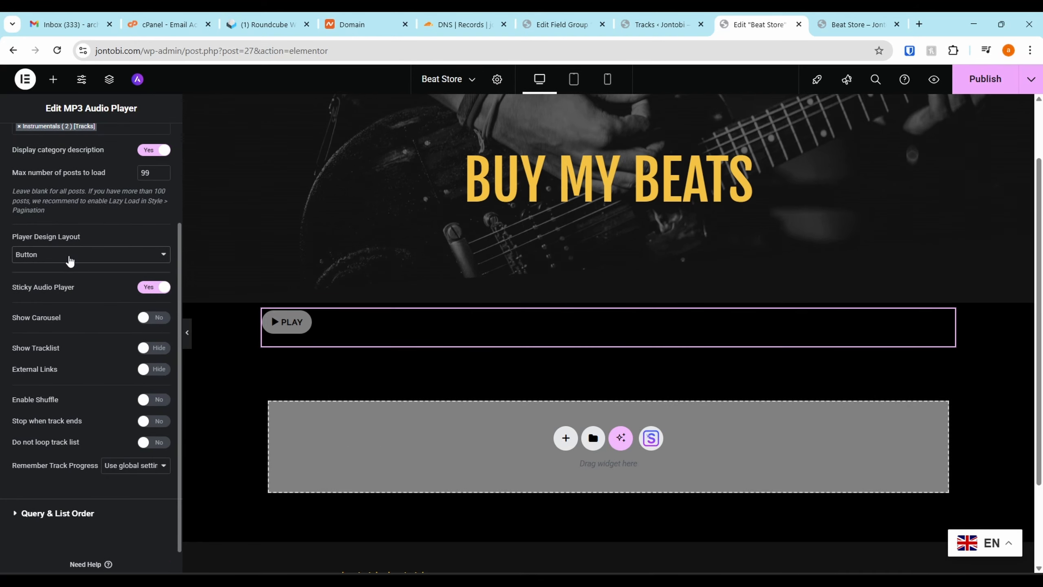
click(70, 260)
click(64, 287)
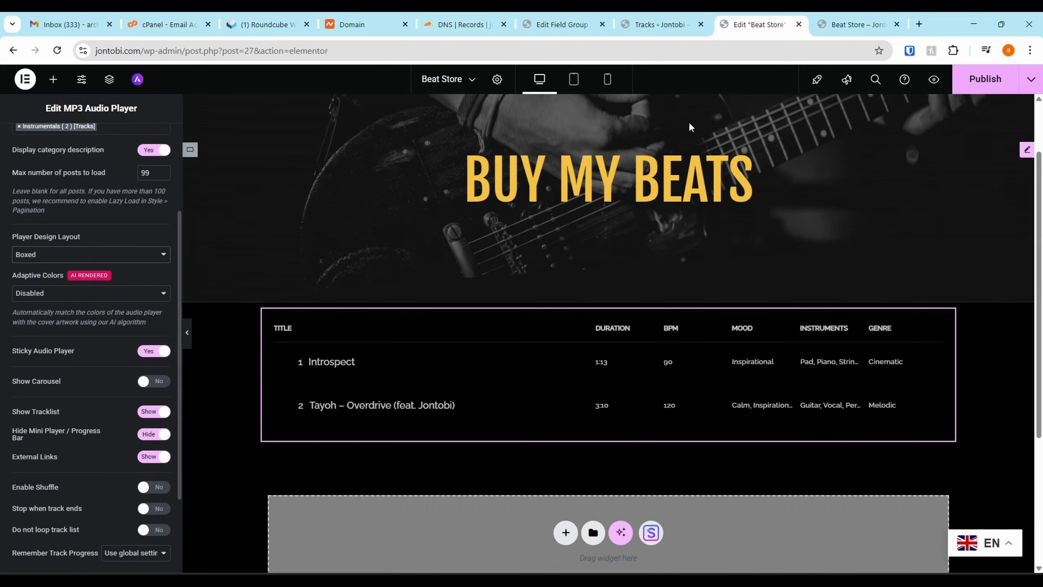
Publish the Beat Store page and reload its live version
click(975, 79)
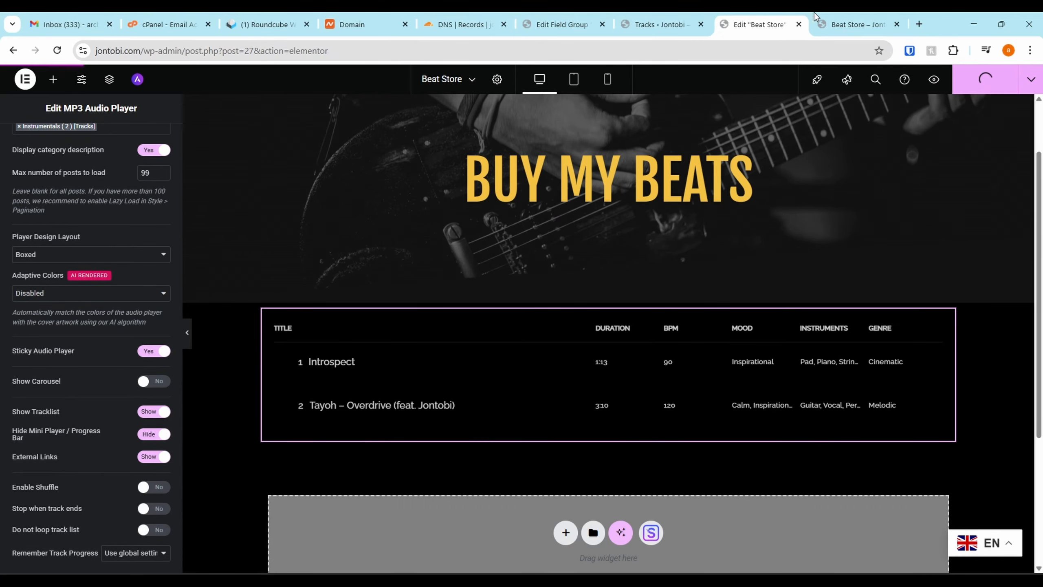
click(837, 23)
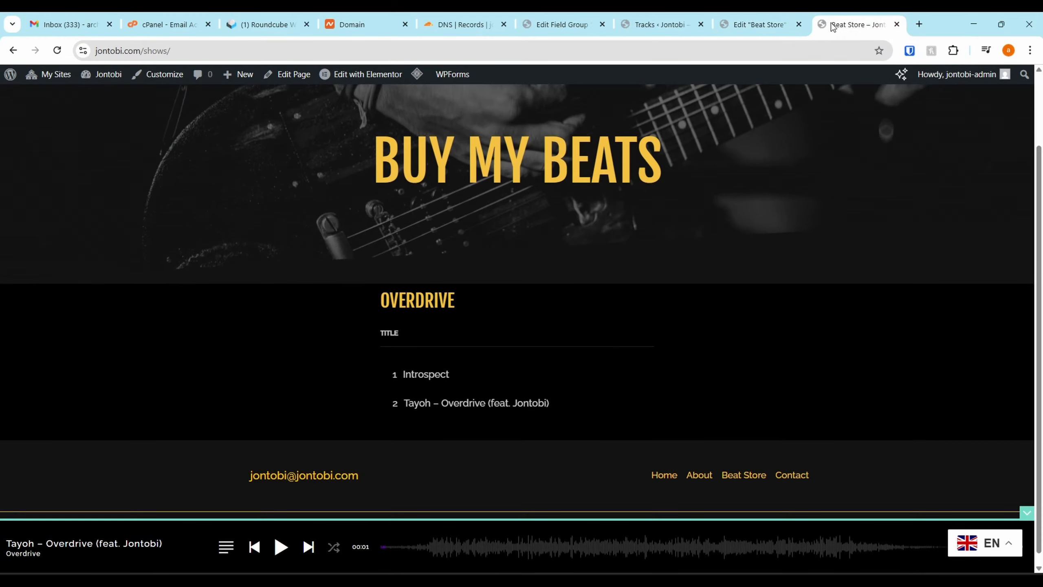
key(F5)
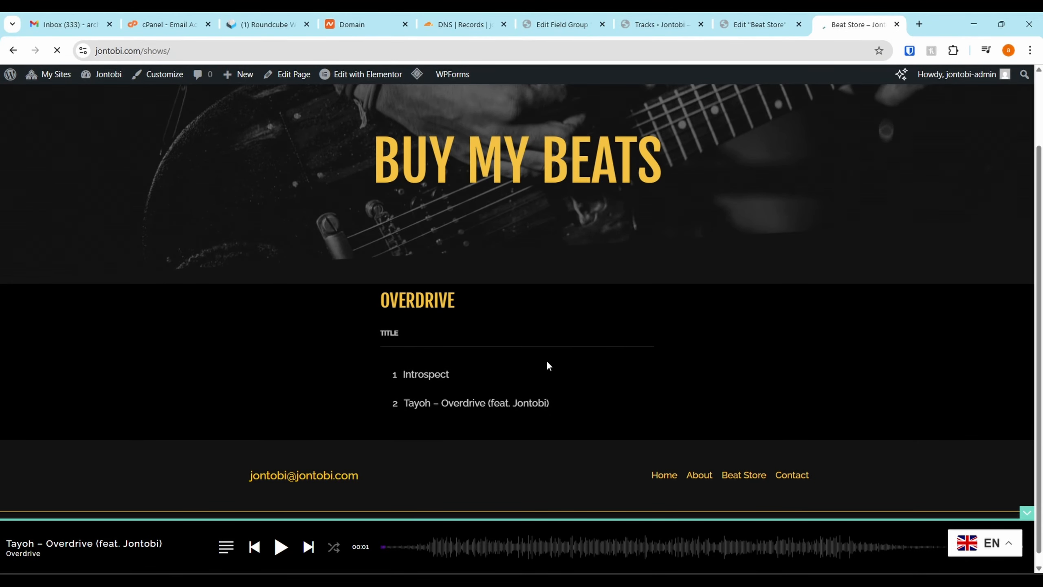
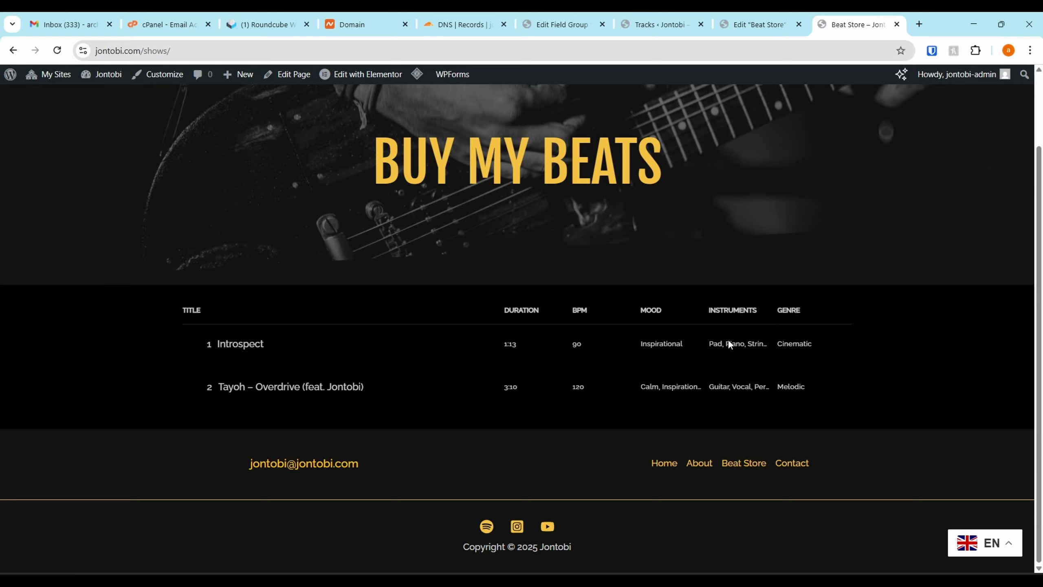
Test sorting the live tracklist by the Genre, Instruments, Mood, BPM and Duration columns
click(791, 315)
click(790, 315)
click(791, 315)
click(790, 315)
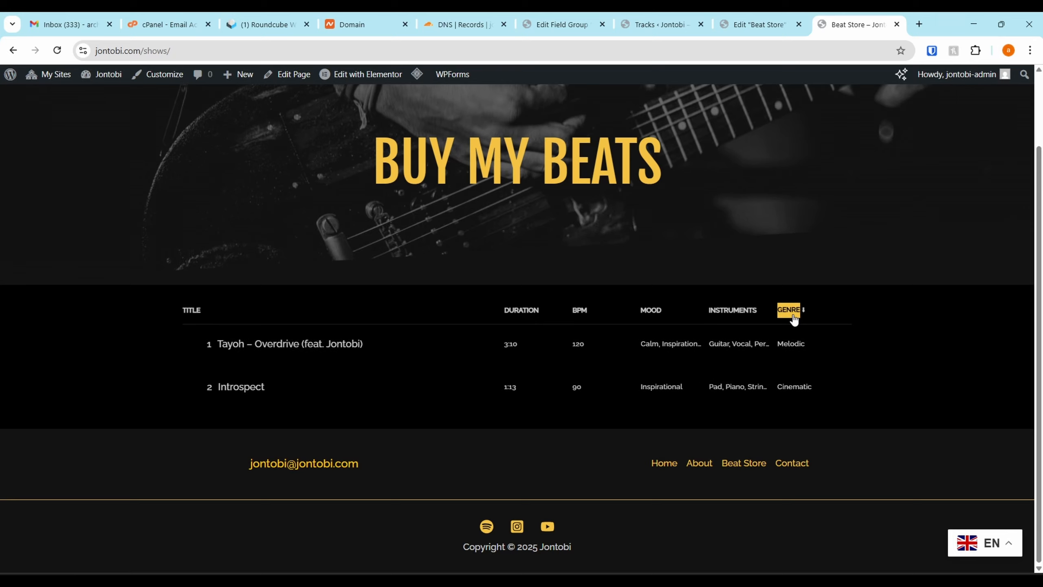
click(790, 315)
click(905, 327)
click(722, 312)
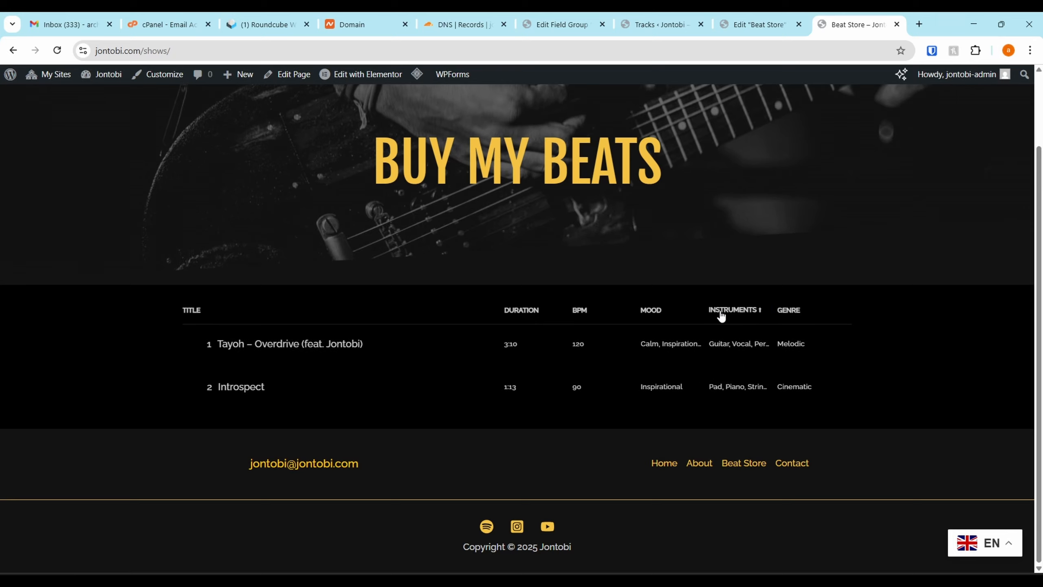
click(723, 312)
click(644, 314)
click(642, 314)
click(584, 312)
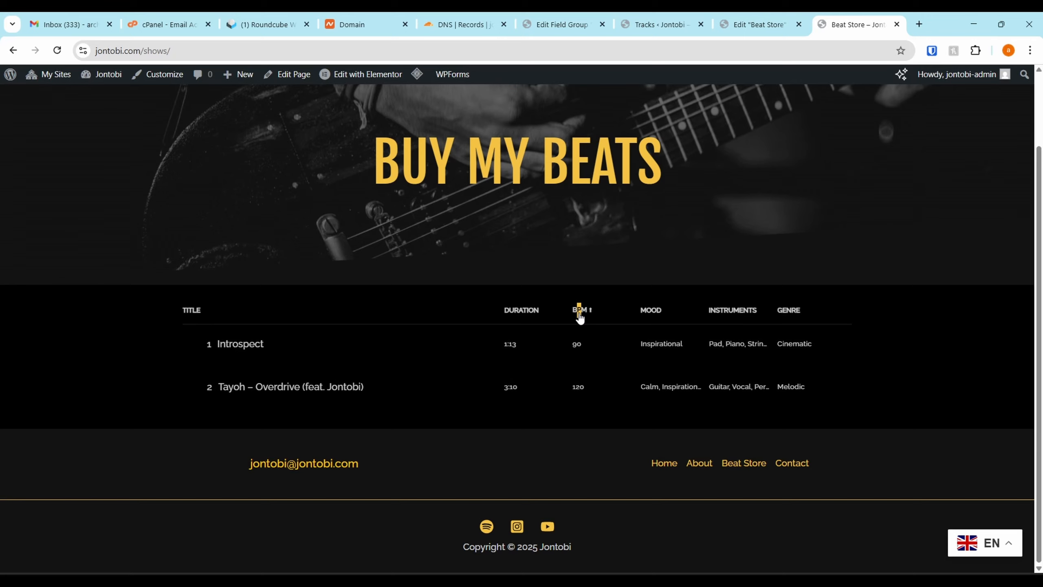
click(587, 315)
click(587, 315)
click(587, 315)
click(518, 315)
click(518, 316)
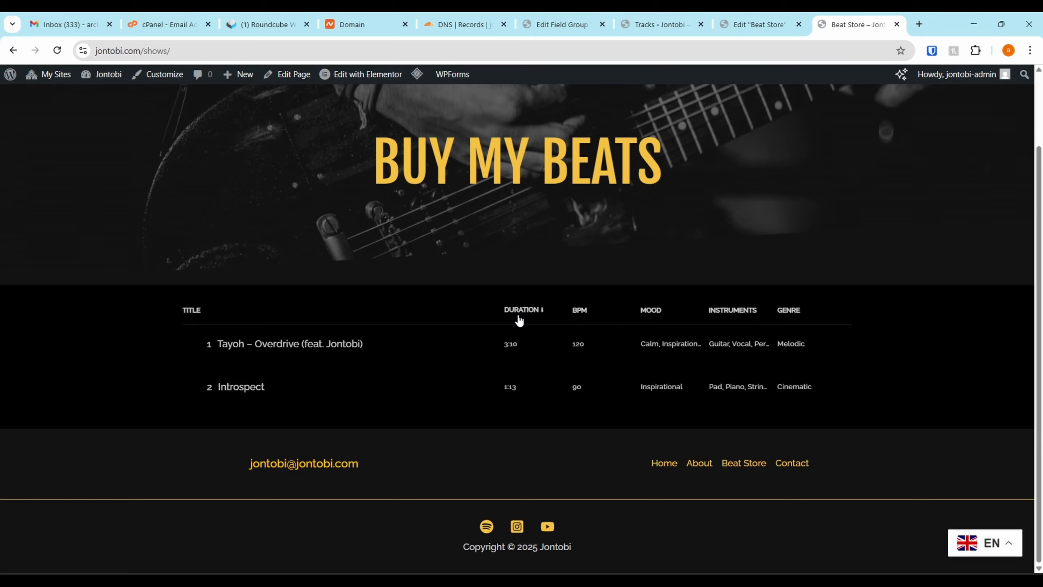
click(519, 319)
Return to the page editor and insert a single-column Flexbox container with downward direction above the audio player
click(757, 24)
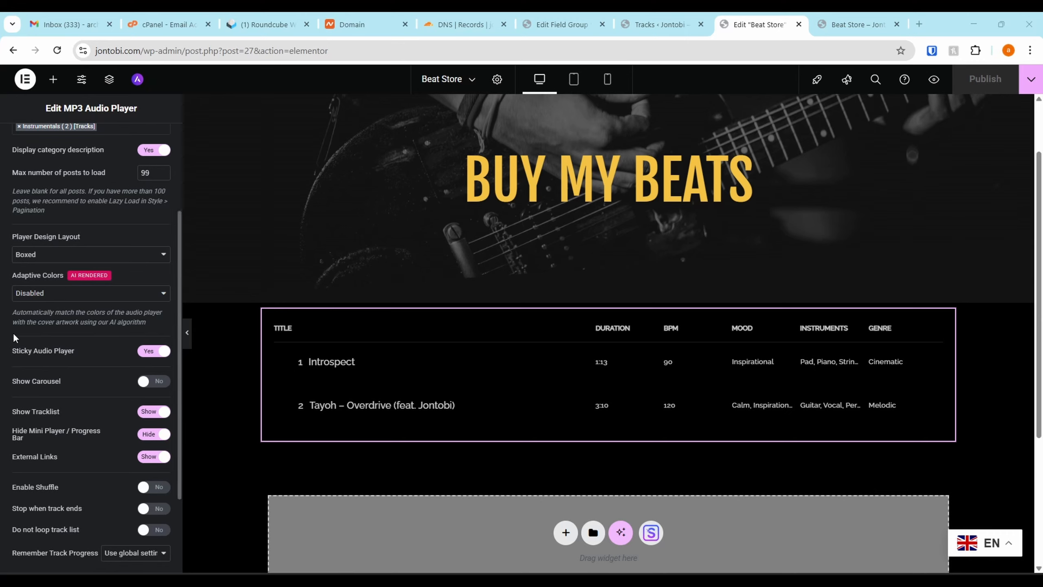
click(591, 296)
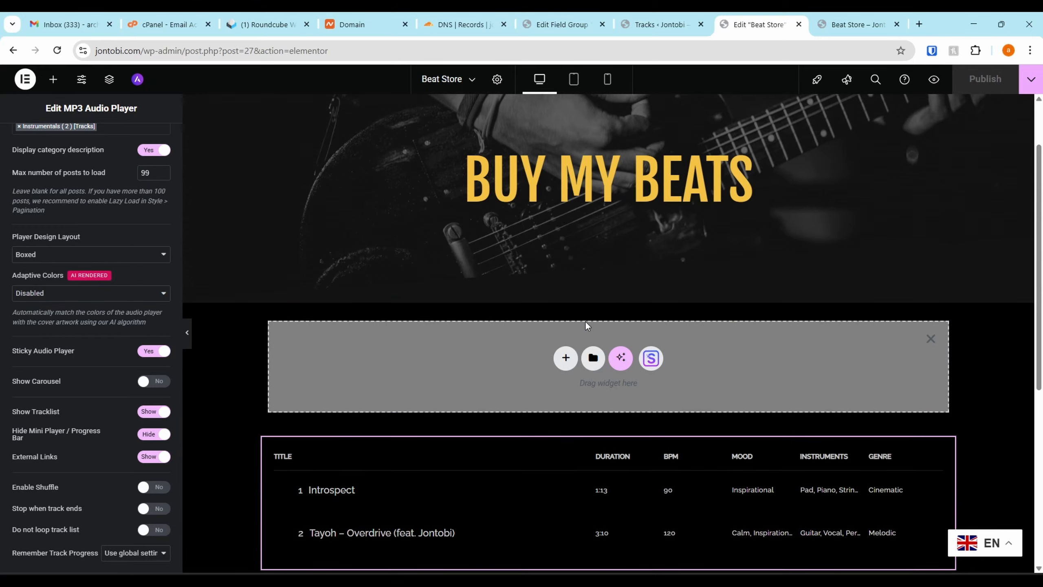
click(563, 356)
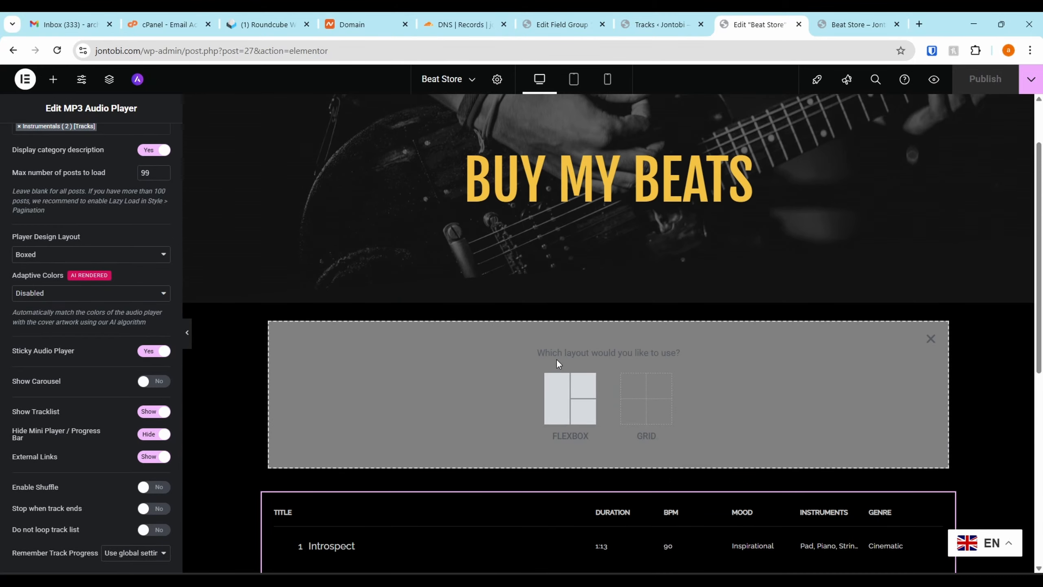
click(570, 398)
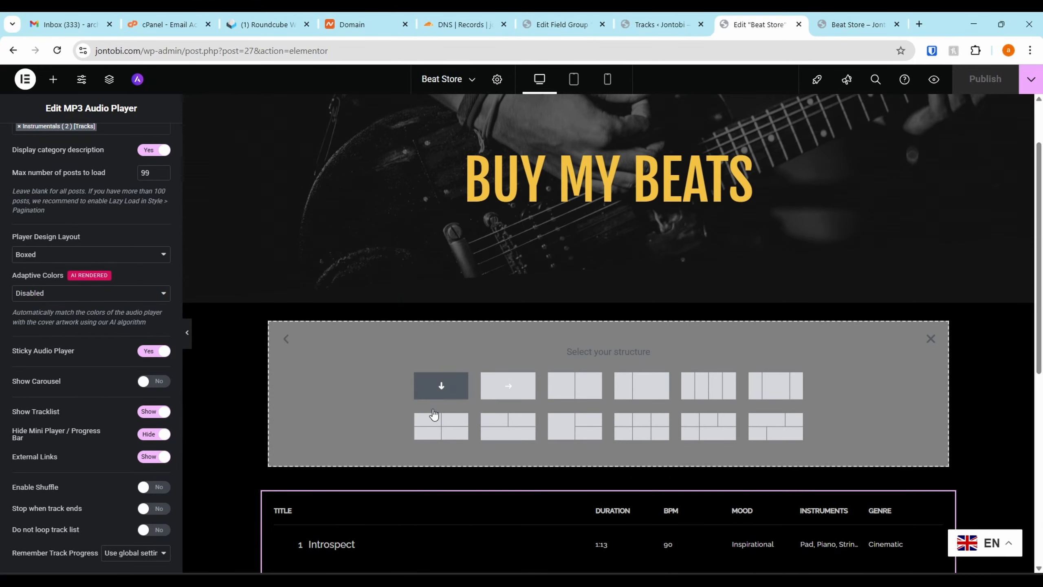
click(436, 395)
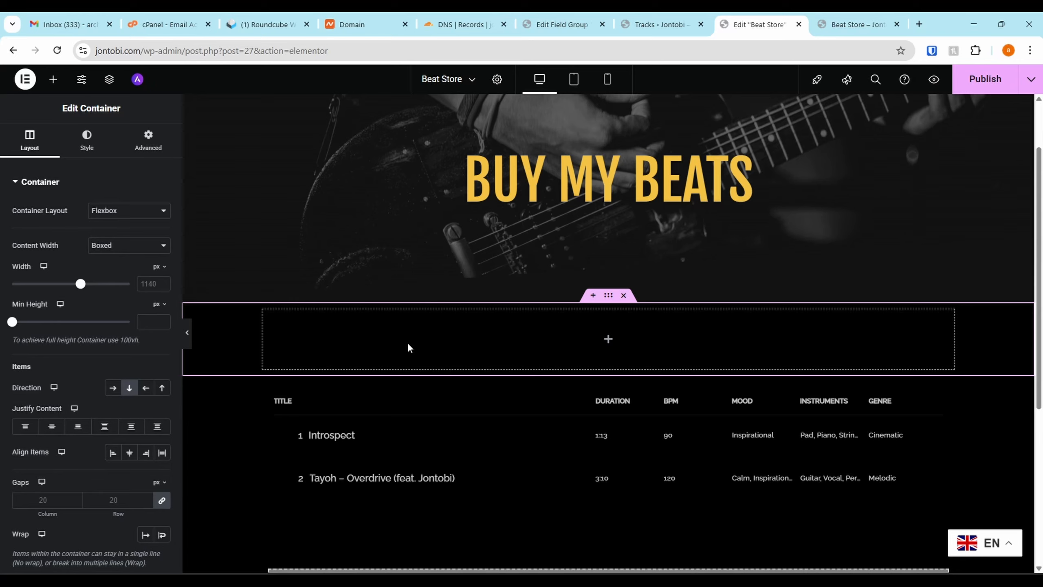
Add Sonaar's Filter Select & Tags widget to the new container above the tracklist
click(607, 340)
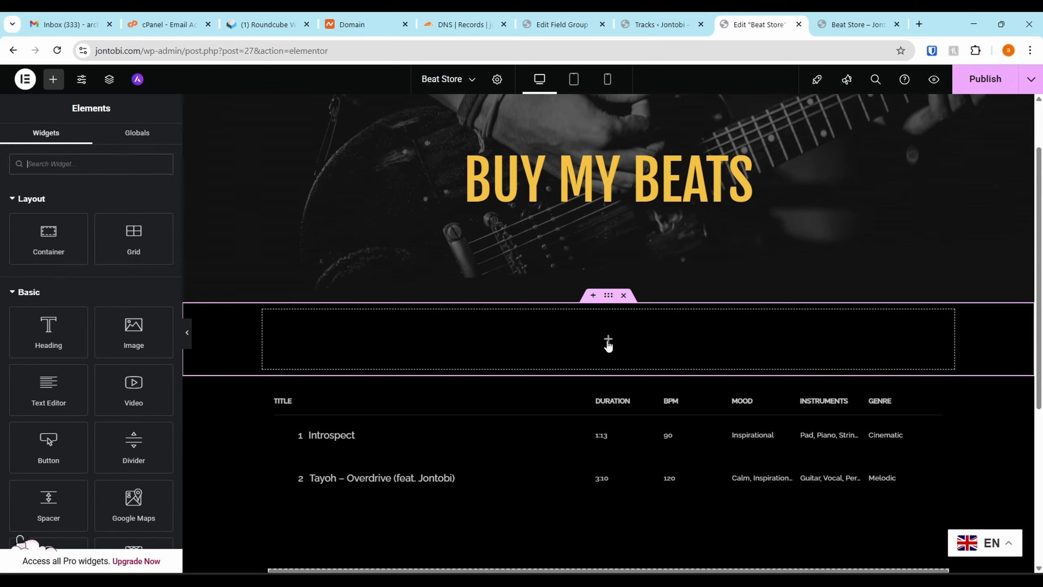
click(41, 199)
click(28, 229)
click(23, 252)
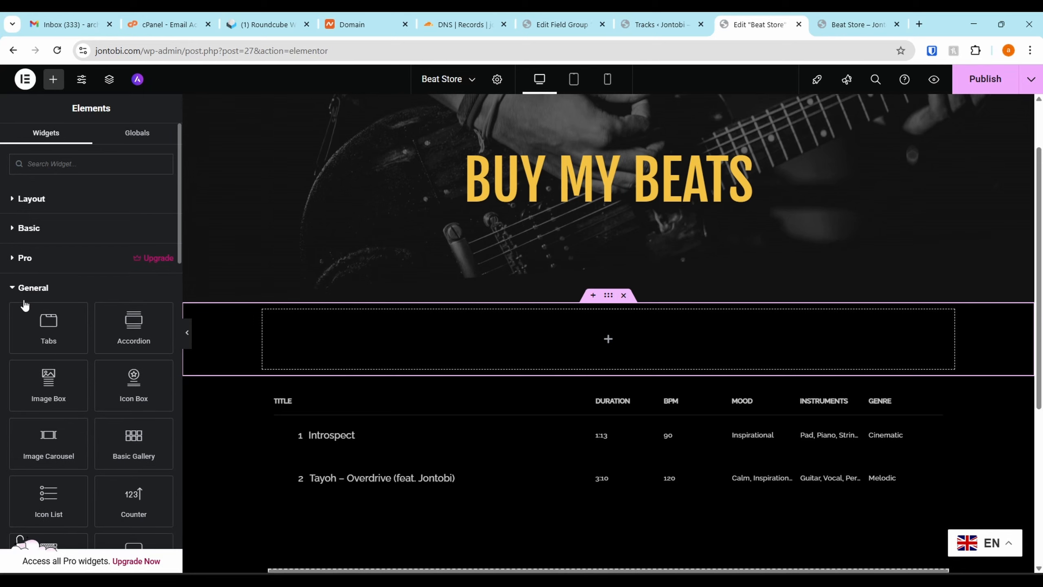
click(25, 287)
scroll(36, 312, down, 2)
click(36, 222)
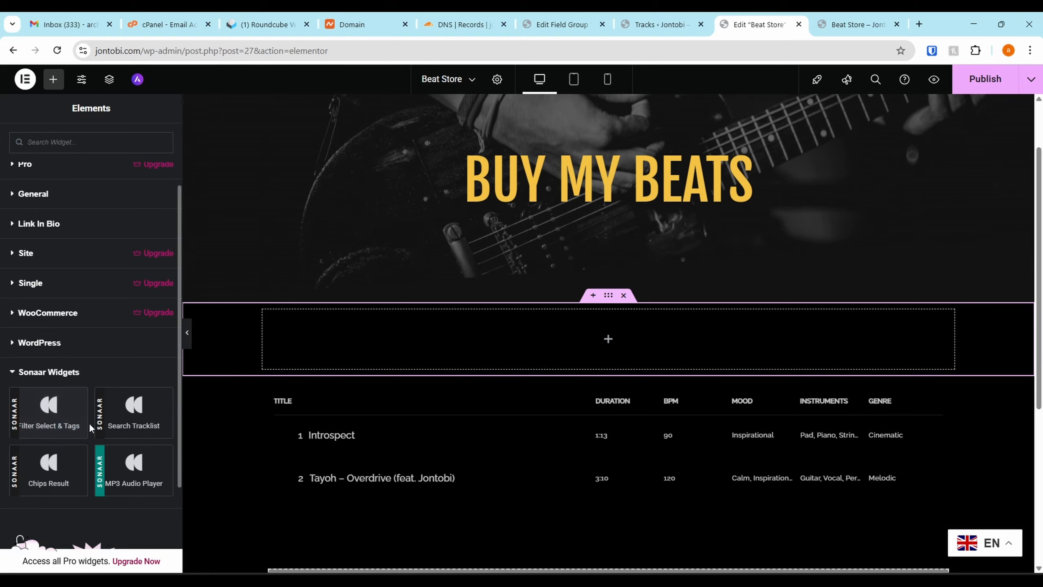
drag(39, 415, 56, 414)
drag(157, 387, 546, 334)
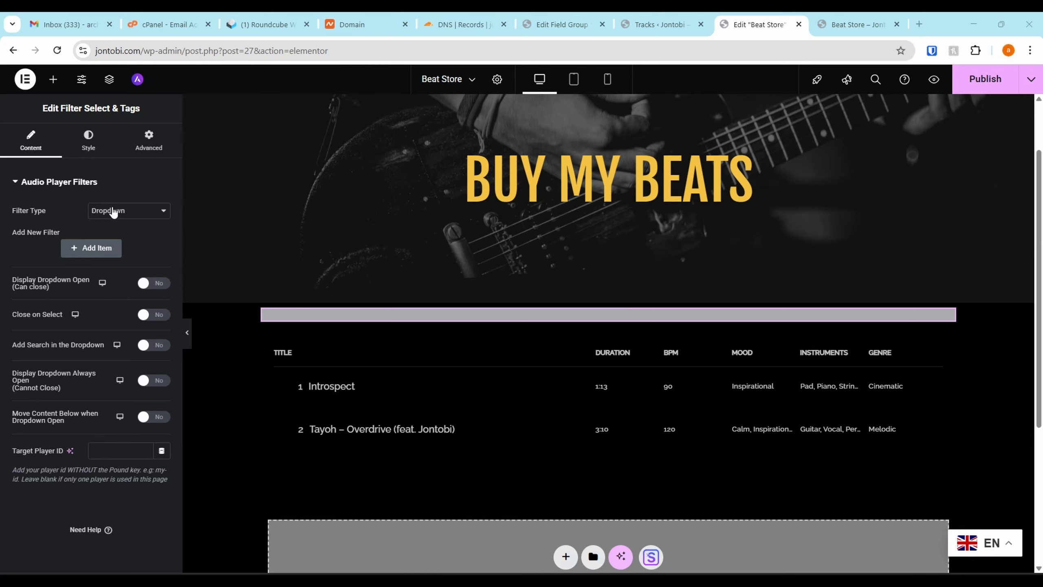
Add a filter titled Mood with ACF as source and Mood as ACF field, and check its dropdown options
click(92, 249)
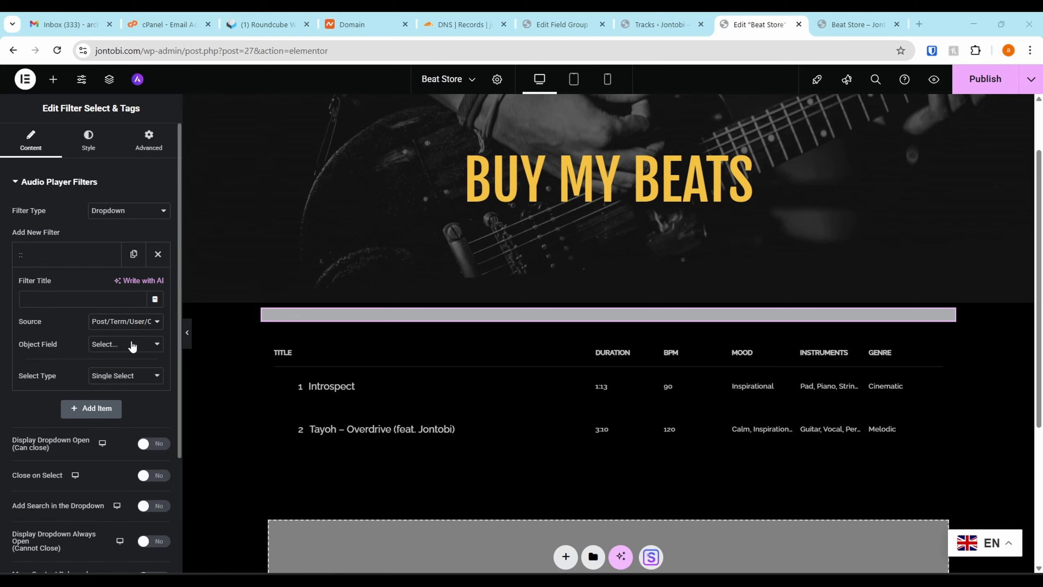
click(135, 322)
click(107, 352)
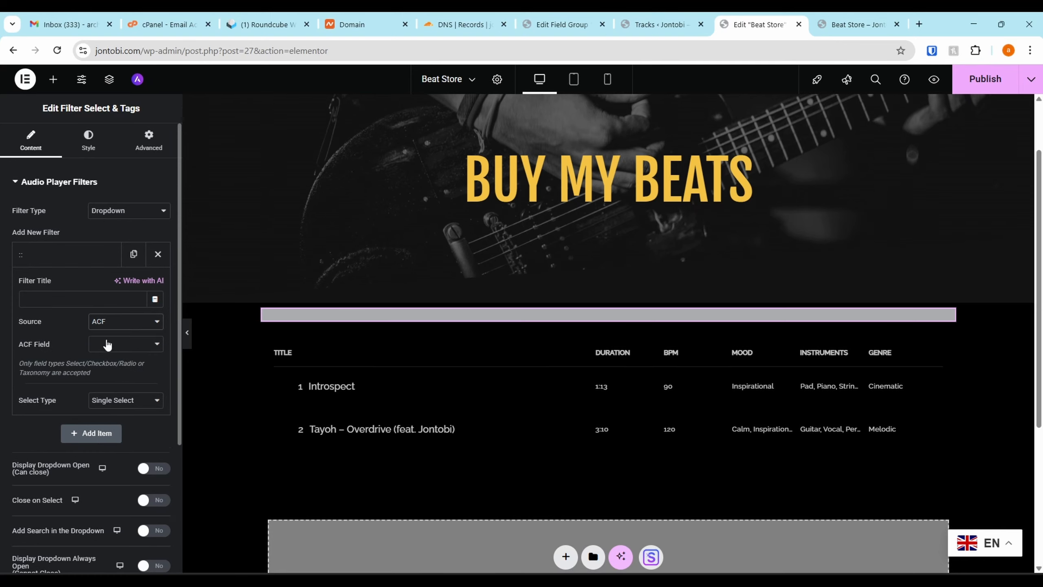
click(109, 345)
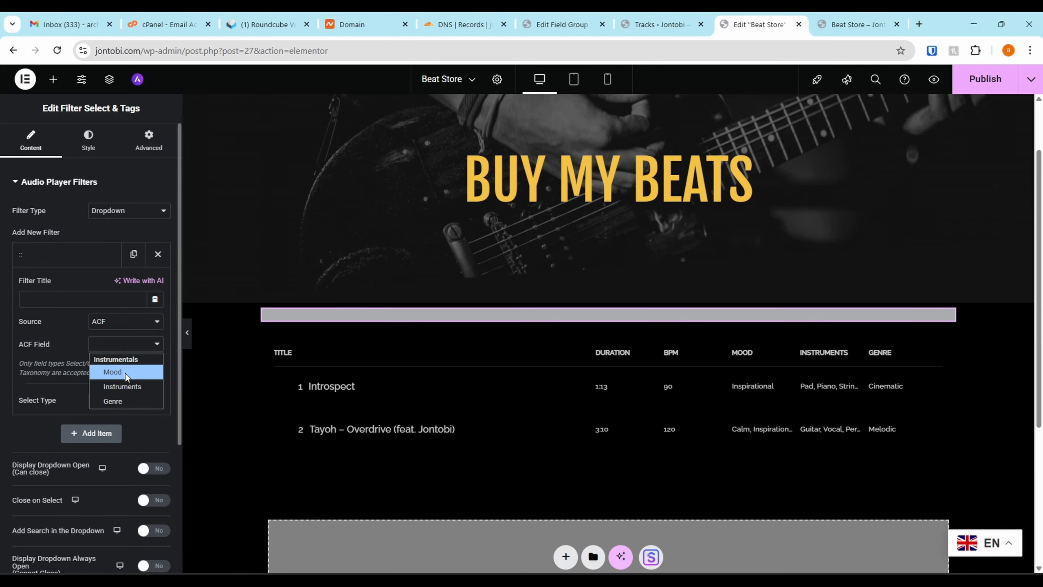
click(125, 374)
click(54, 301)
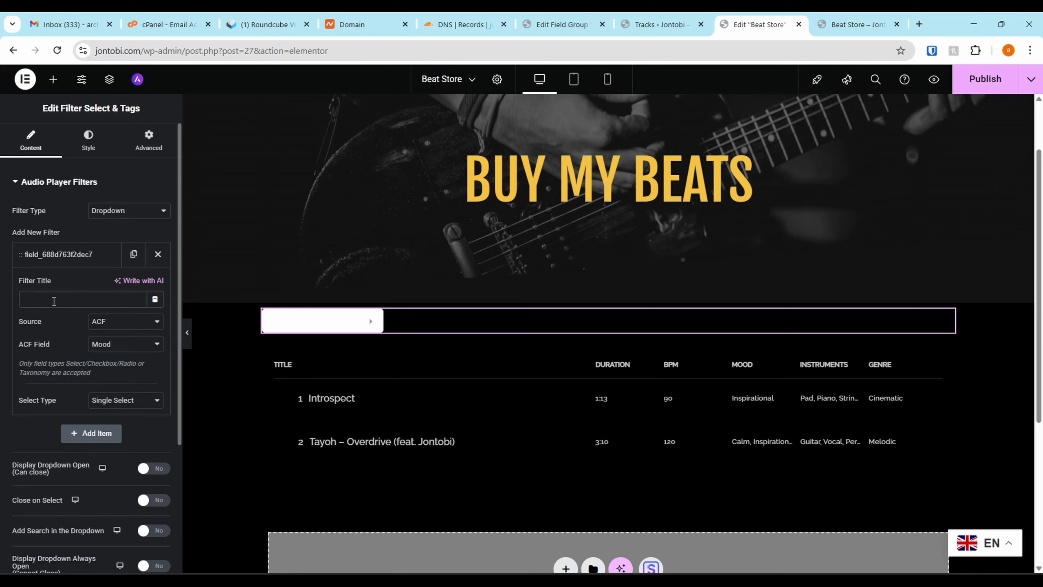
text(MOoo)
key(BackSpace)
key(BackSpace)
key(BackSpace)
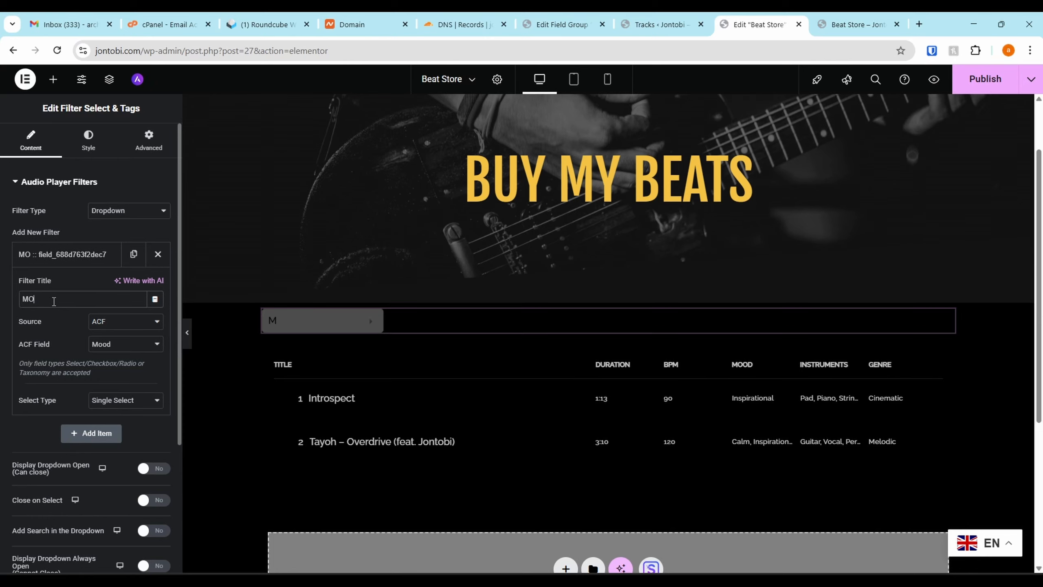
text(ood)
click(328, 320)
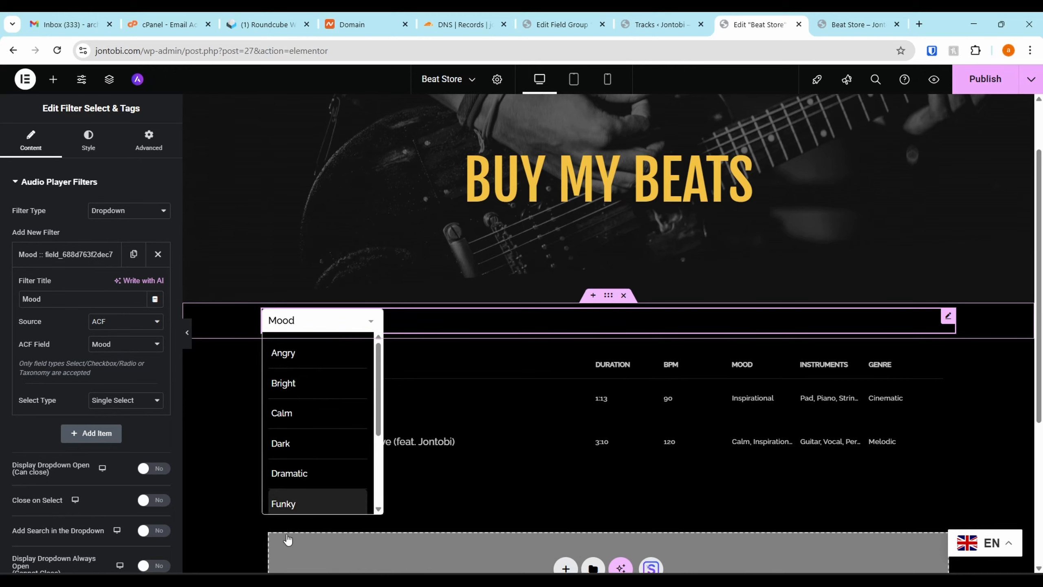
click(73, 256)
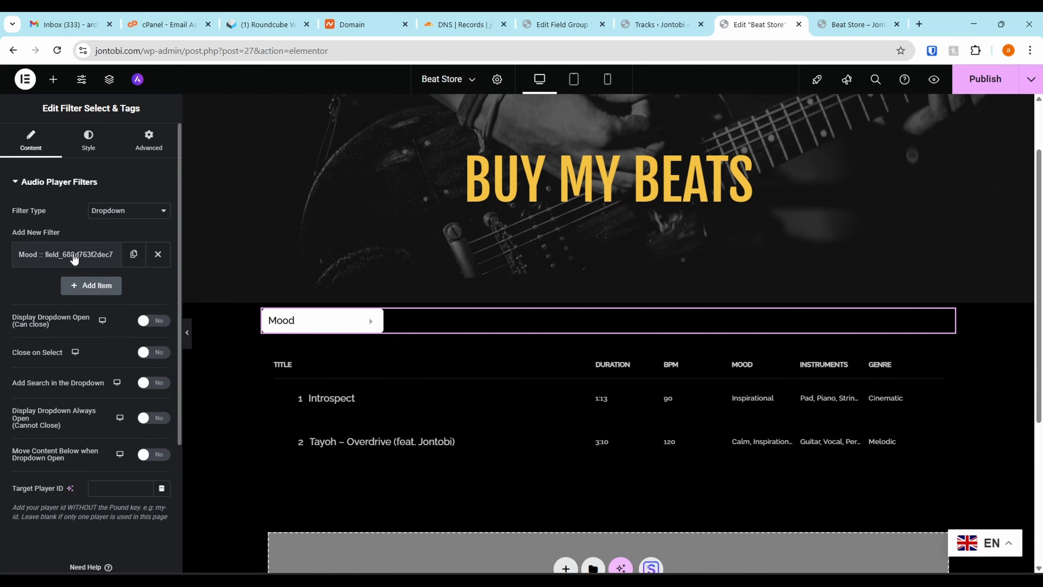
Add a second filter titled Instrument with ACF as source and Instruments as ACF field
click(92, 285)
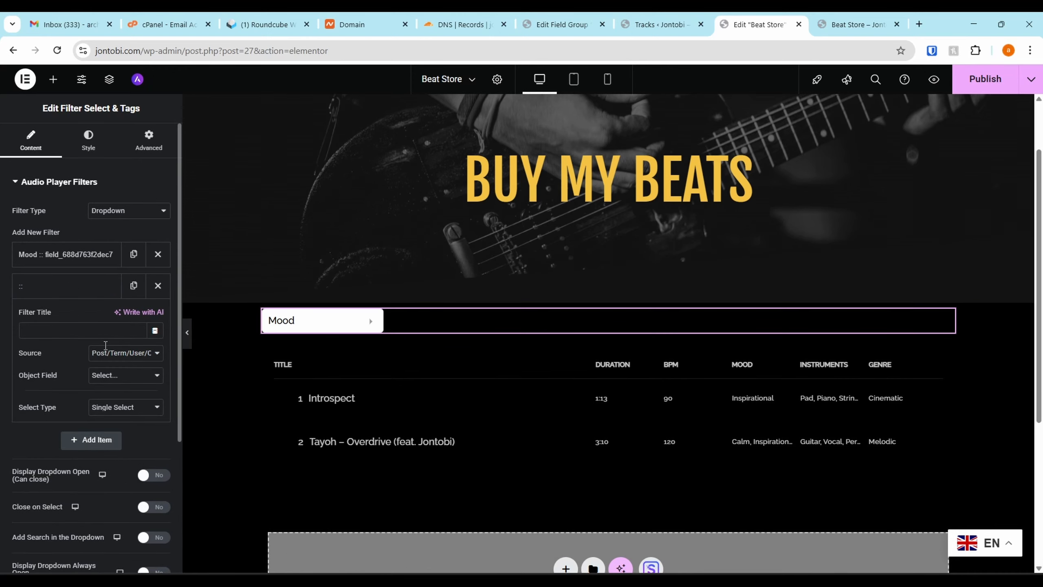
click(119, 352)
click(112, 381)
click(115, 376)
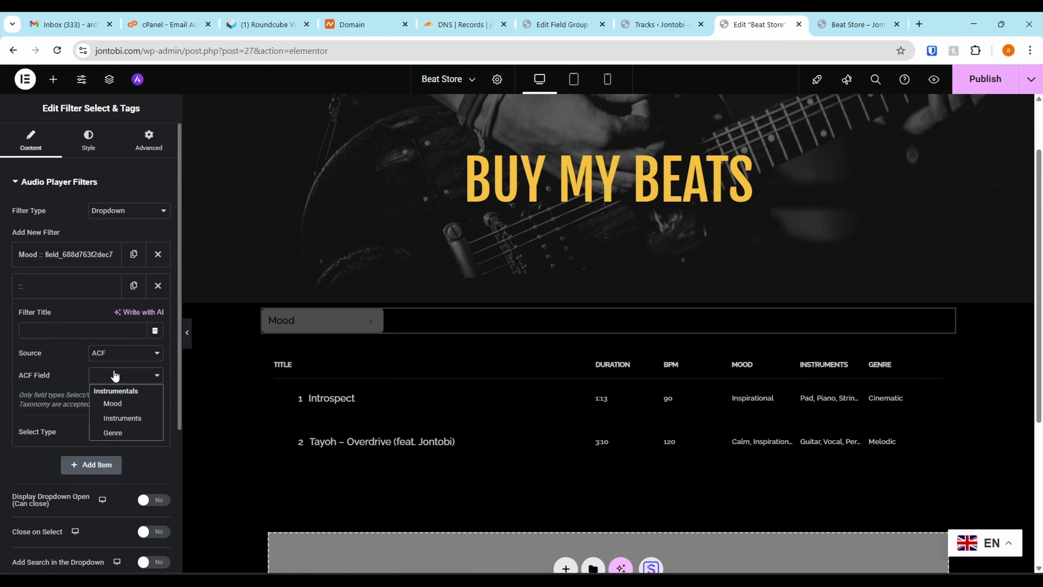
click(124, 417)
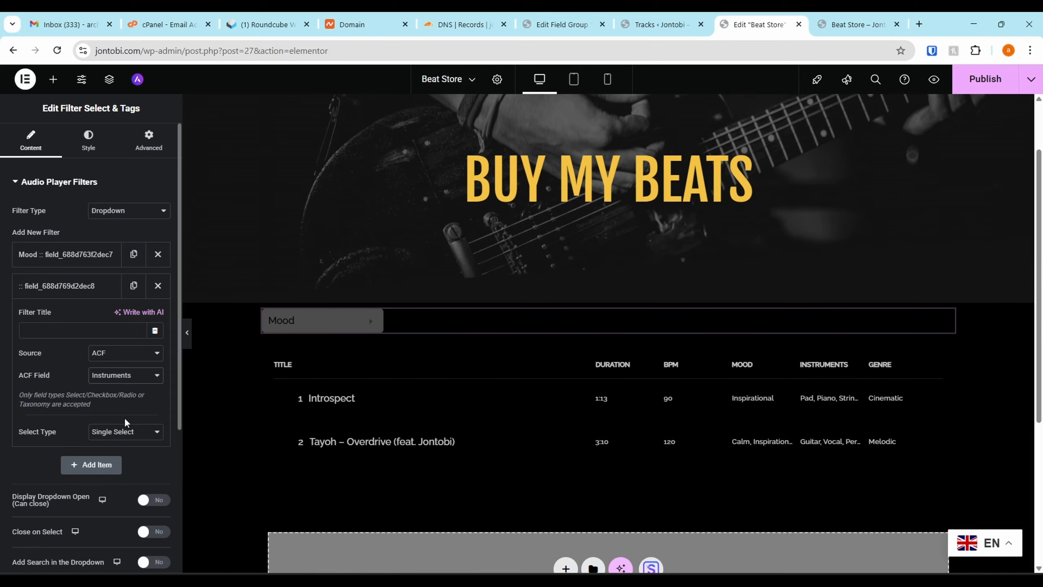
click(66, 324)
text(I)
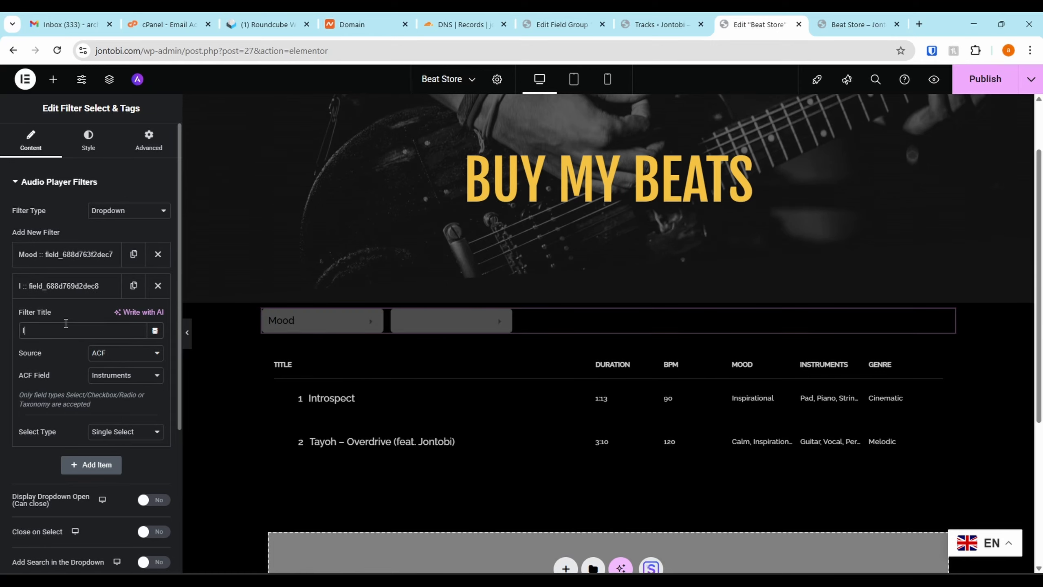
text(nstrument)
click(79, 285)
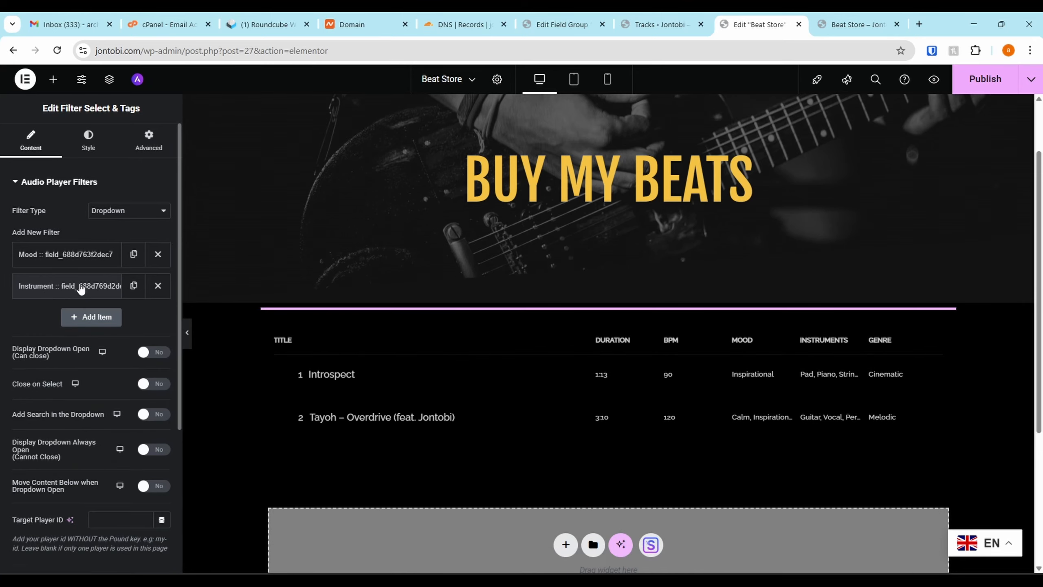
Add a third filter titled Genre with ACF as source and Genre as ACF field
click(82, 317)
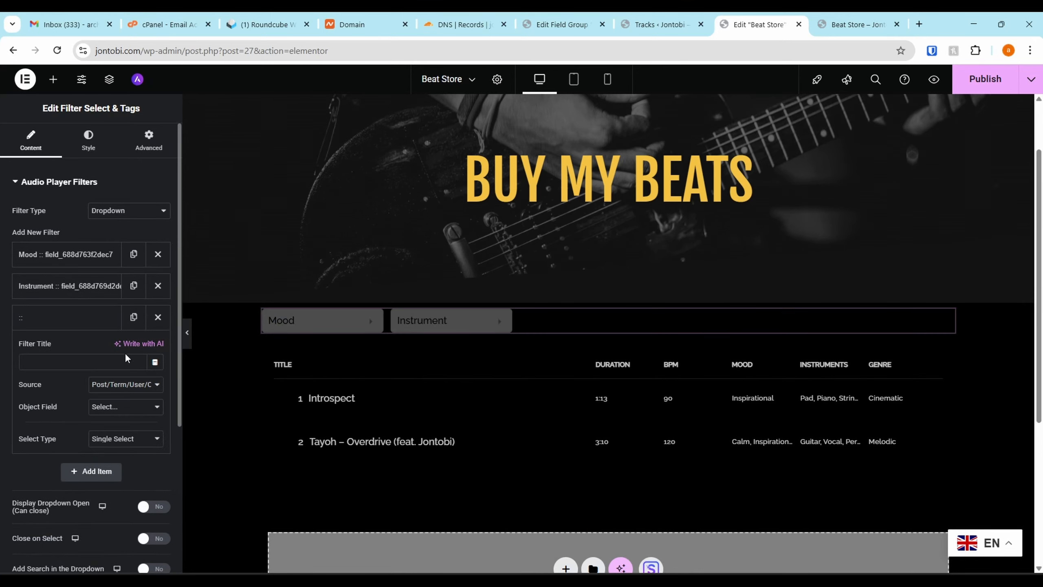
click(127, 410)
click(125, 386)
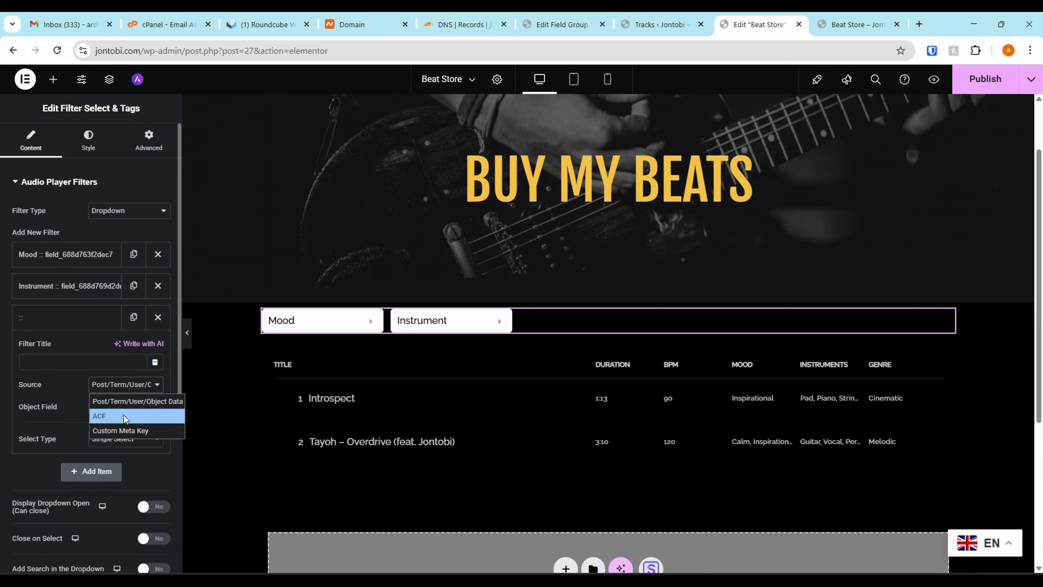
click(124, 415)
click(125, 408)
click(115, 463)
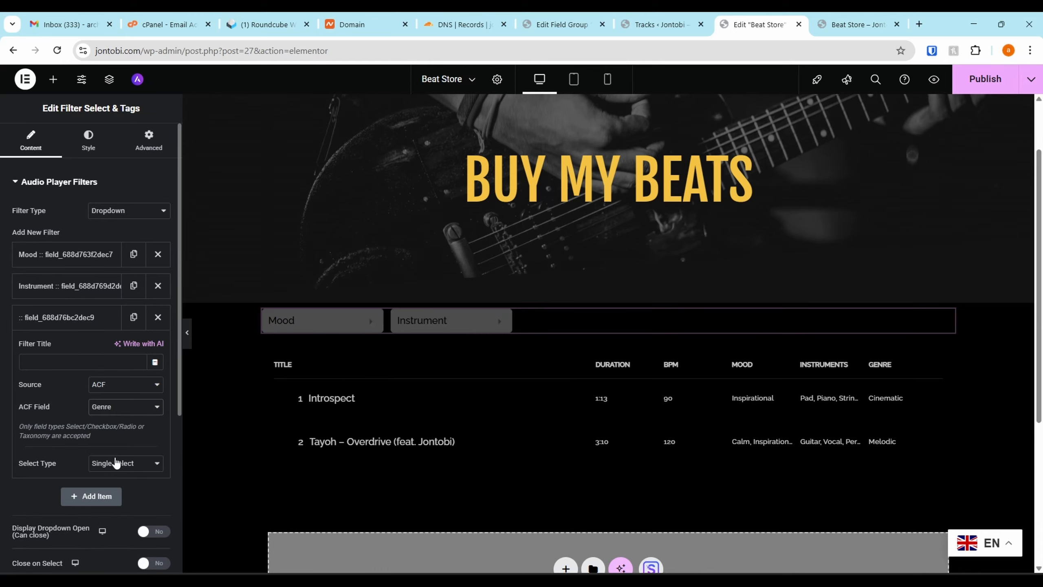
click(74, 362)
text(Genre)
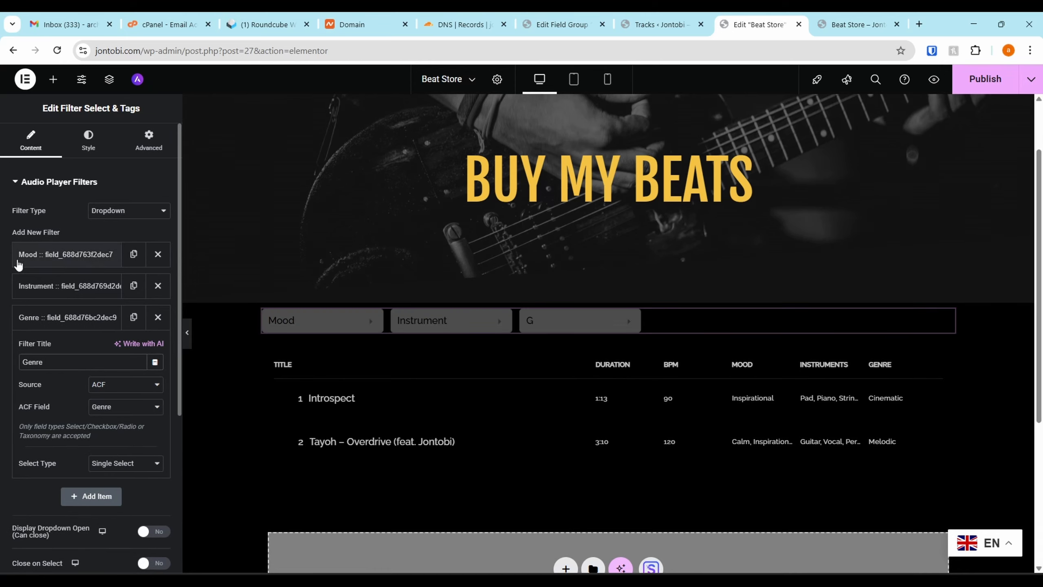
click(46, 317)
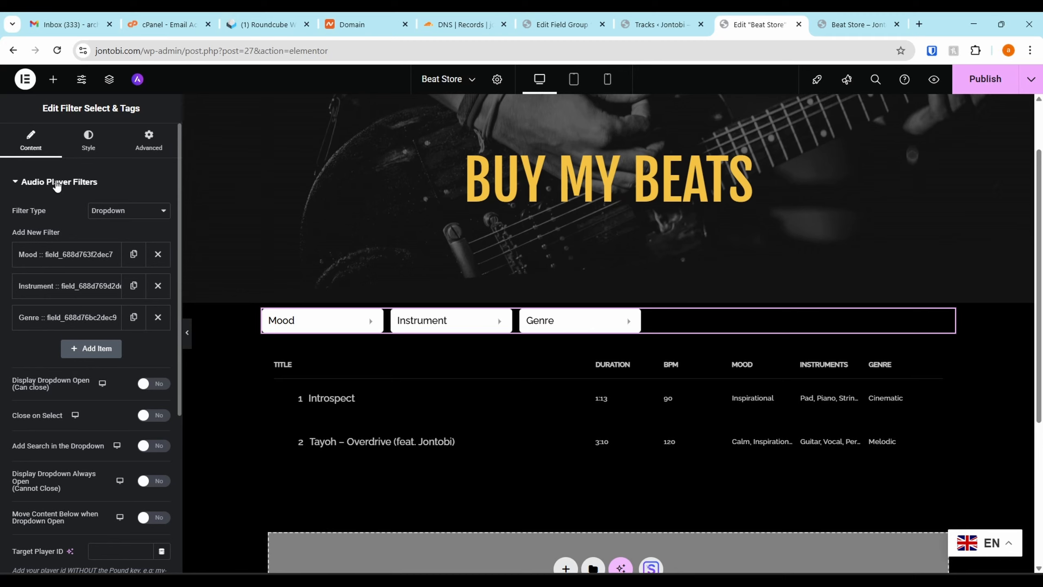
Try the Tags filter type for the audio player filters, and switch it to Range Slider
click(105, 210)
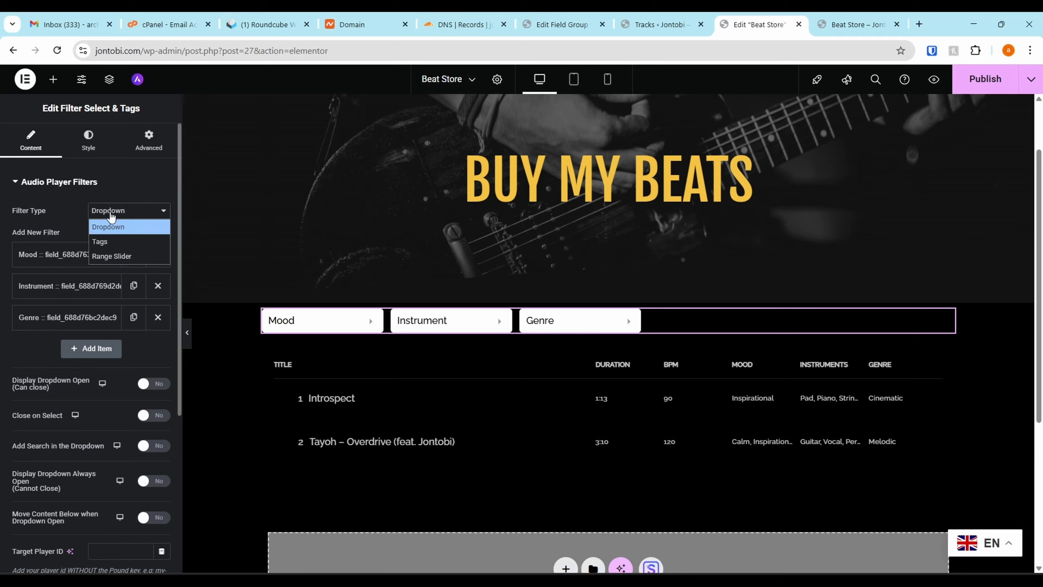
click(106, 241)
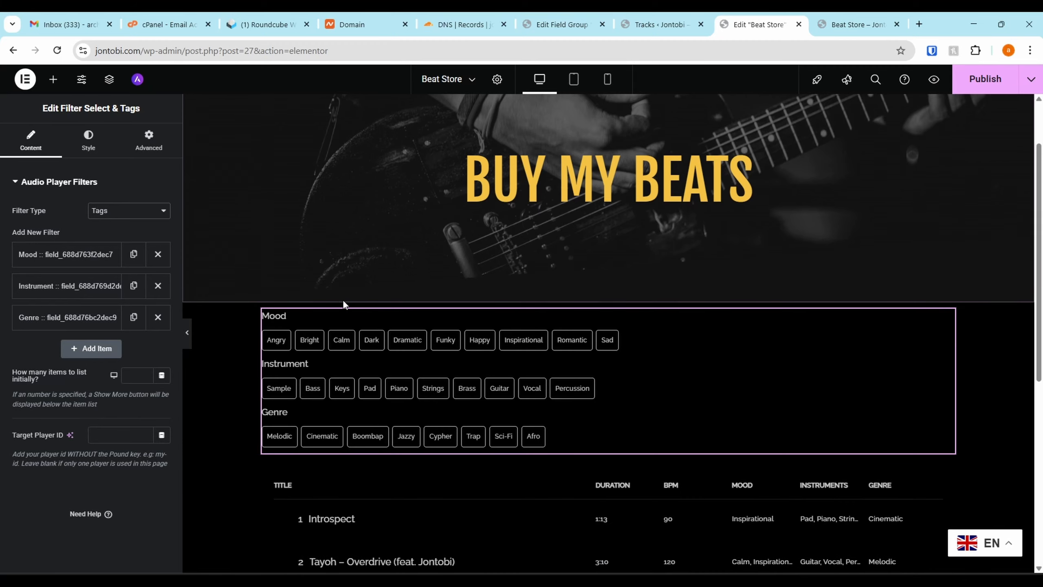
scroll(428, 402, down, 1)
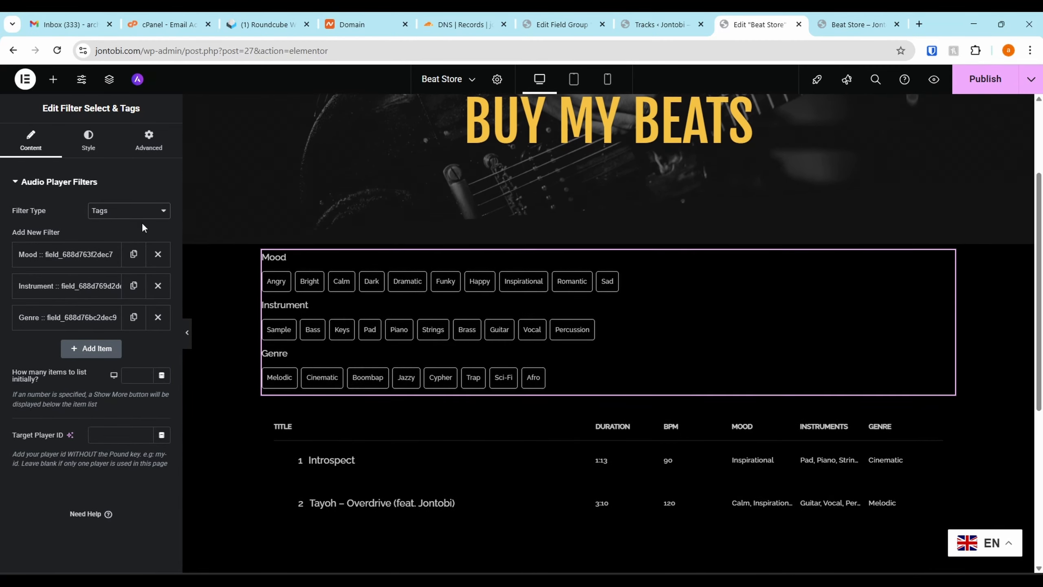
click(119, 193)
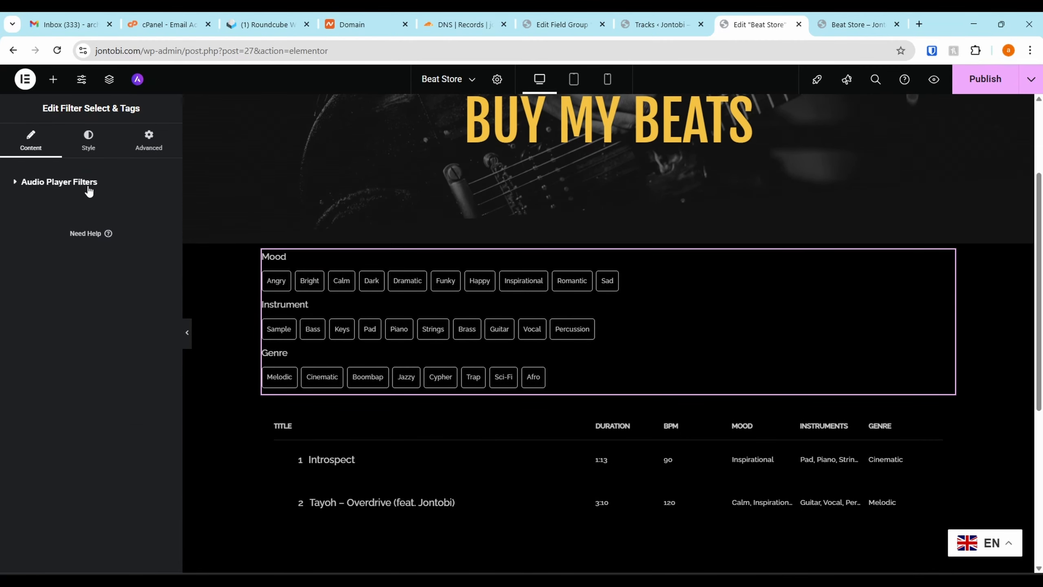
click(90, 183)
click(127, 210)
click(129, 255)
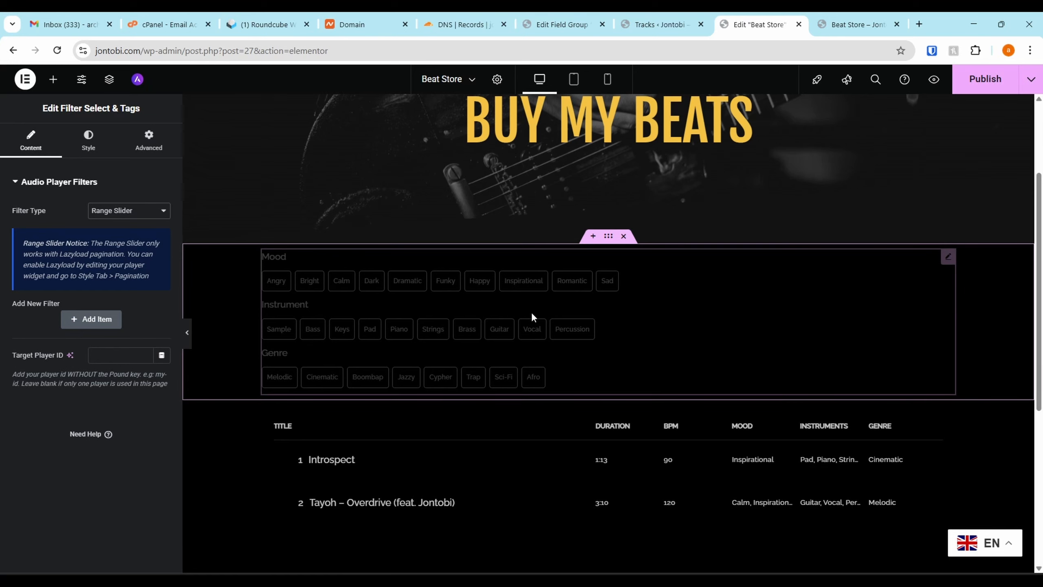
Switch the filter type back to Tags, with container spacing of 0 and a button width of 72 px
click(123, 210)
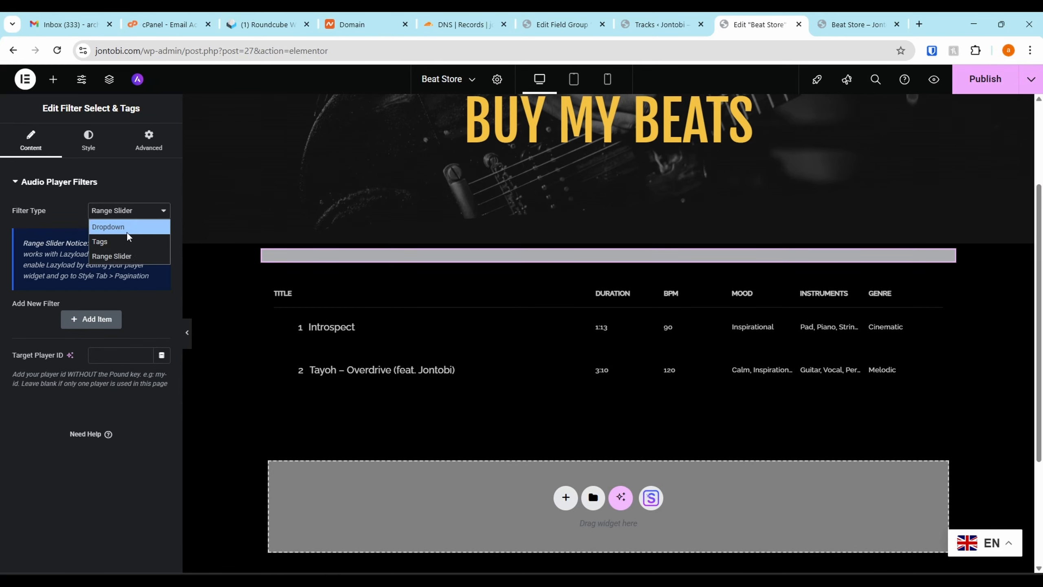
click(126, 227)
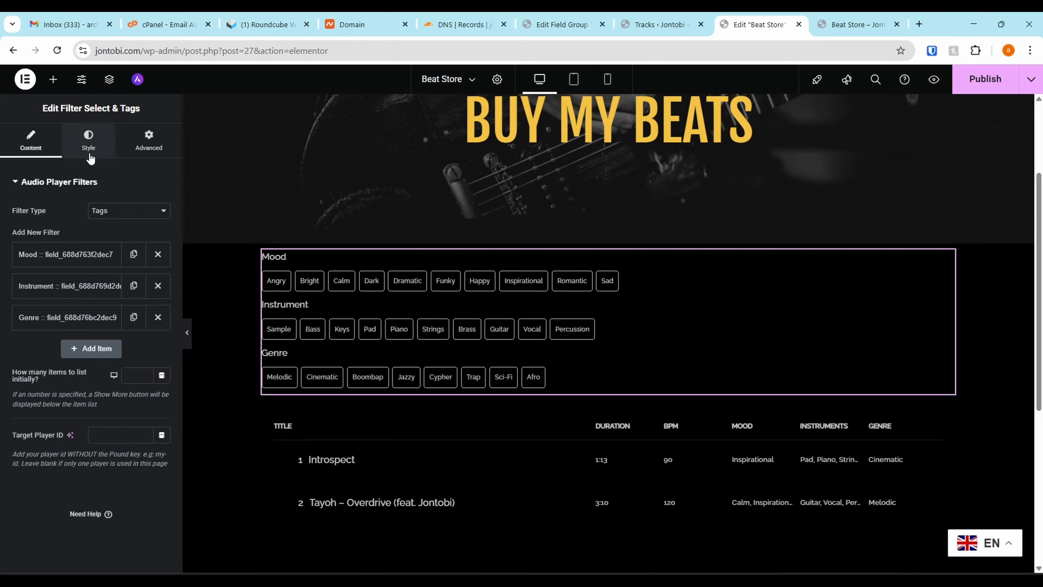
click(89, 144)
scroll(68, 358, down, 1)
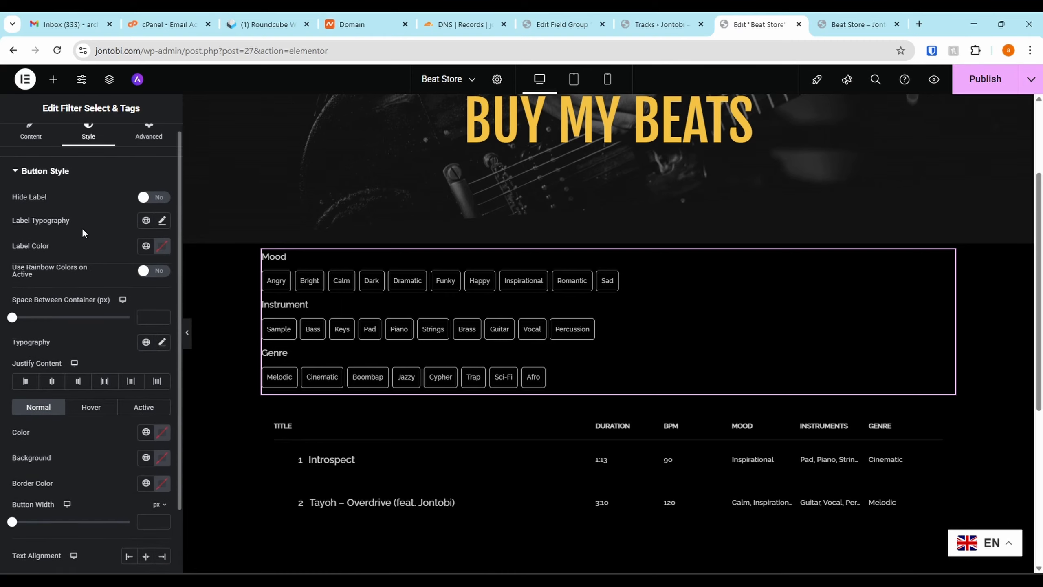
mouse_move(12, 301)
mouse_down()
mouse_move(33, 302)
mouse_move(2, 302)
mouse_up()
mouse_move(11, 506)
mouse_down()
mouse_move(33, 505)
mouse_move(12, 505)
mouse_move(24, 505)
mouse_up()
Center the text inside the filter buttons and justify the Mood, Instrument and Genre tag rows to the center
click(145, 540)
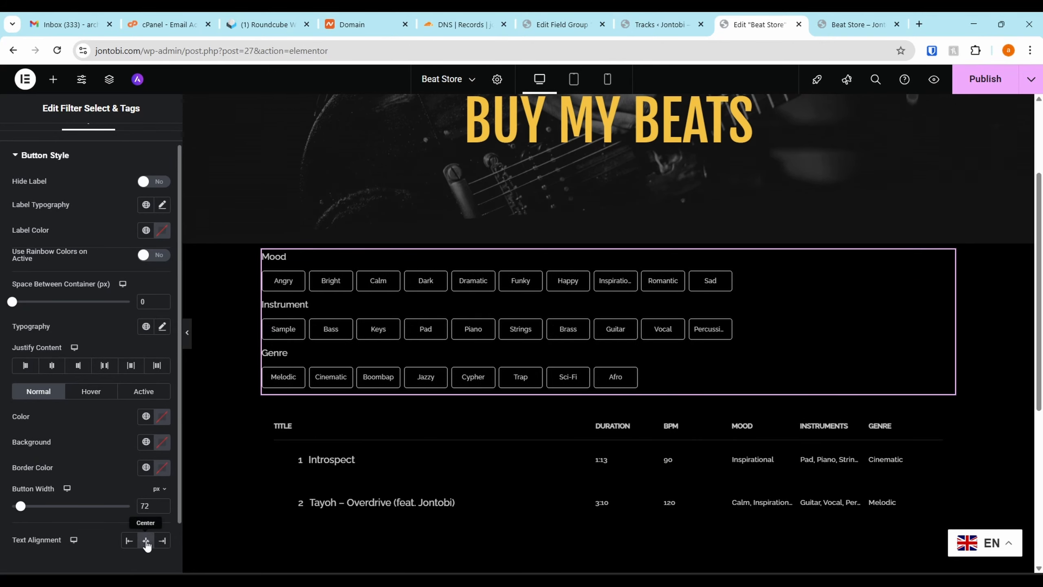
click(129, 541)
click(146, 540)
scroll(101, 190, up, 1)
scroll(99, 214, down, 1)
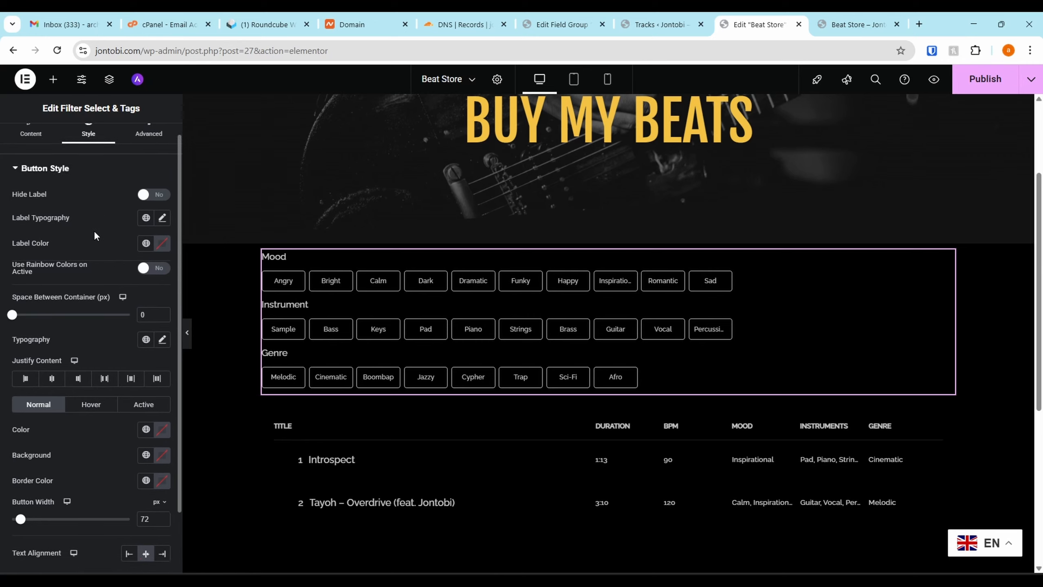
click(52, 368)
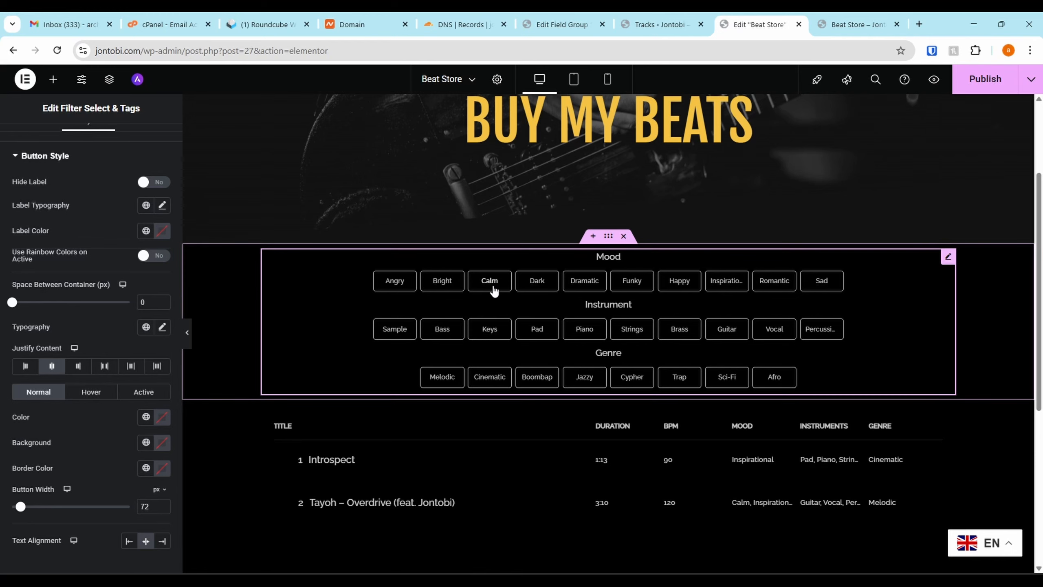
Test the Calm mood tag in the editor preview and deselect it
scroll(718, 398, up, 1)
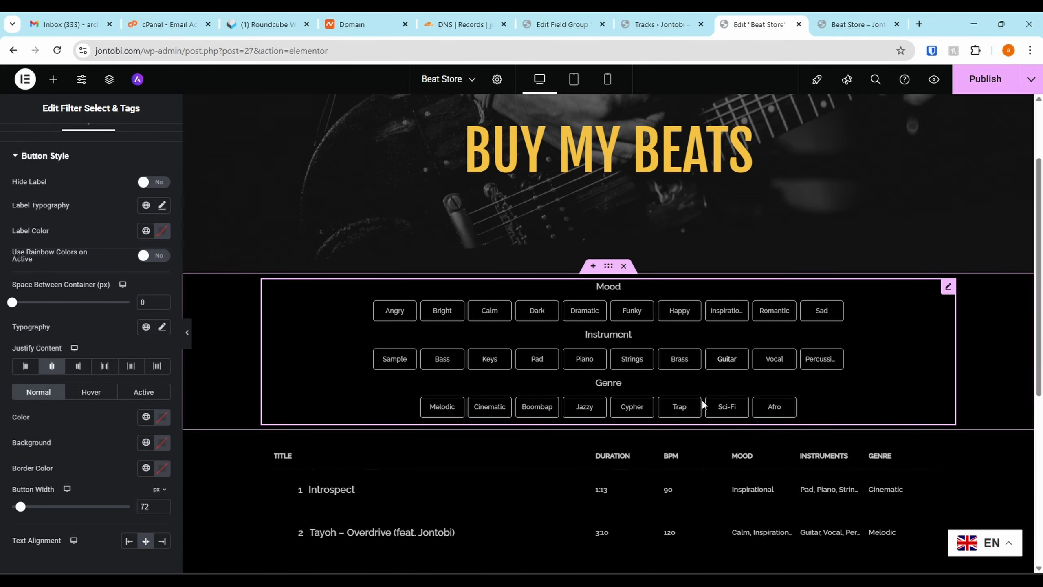
scroll(703, 397, down, 3)
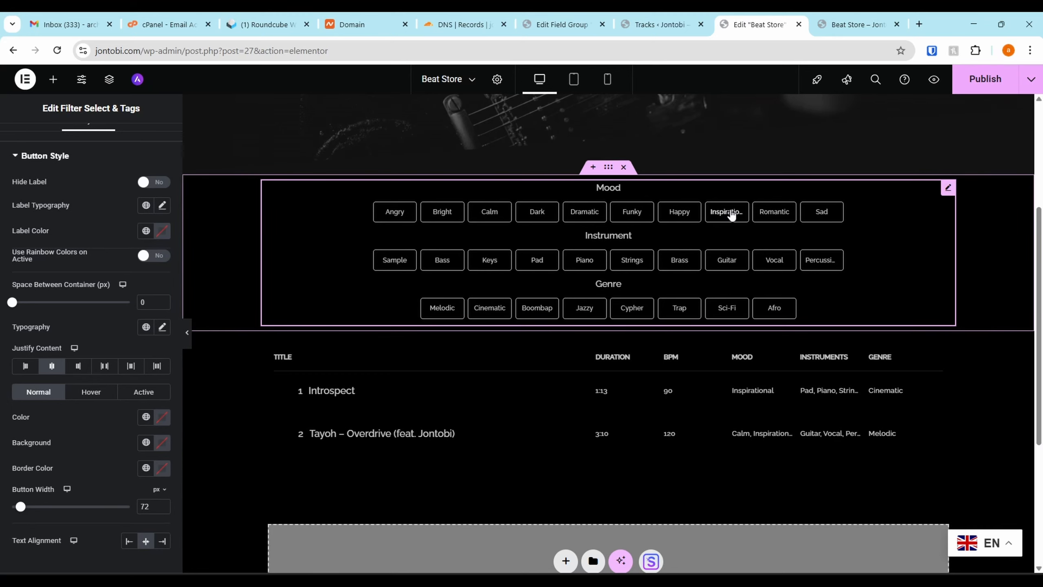
click(490, 211)
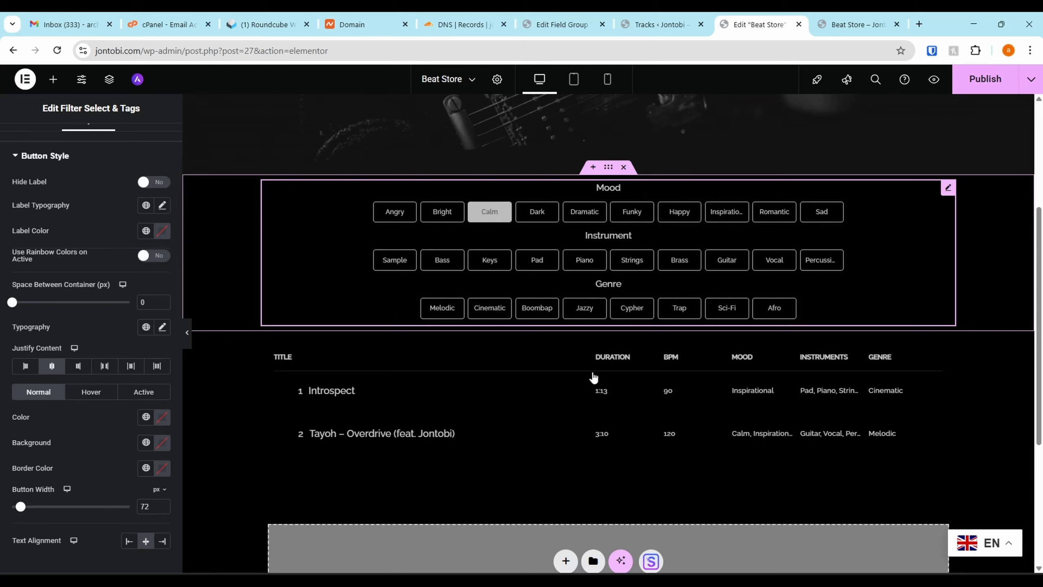
click(491, 218)
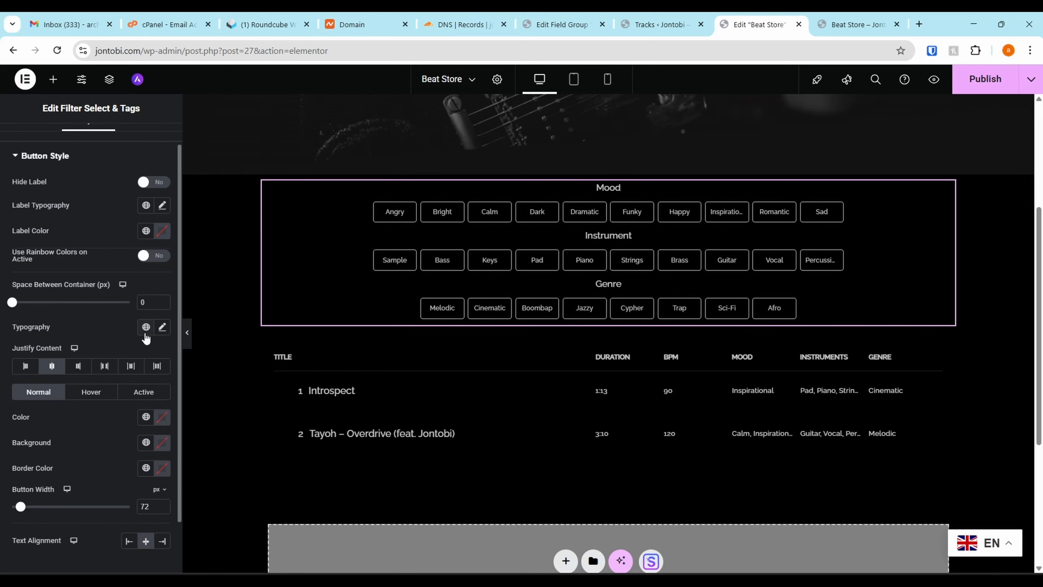
scroll(83, 288, up, 1)
click(35, 182)
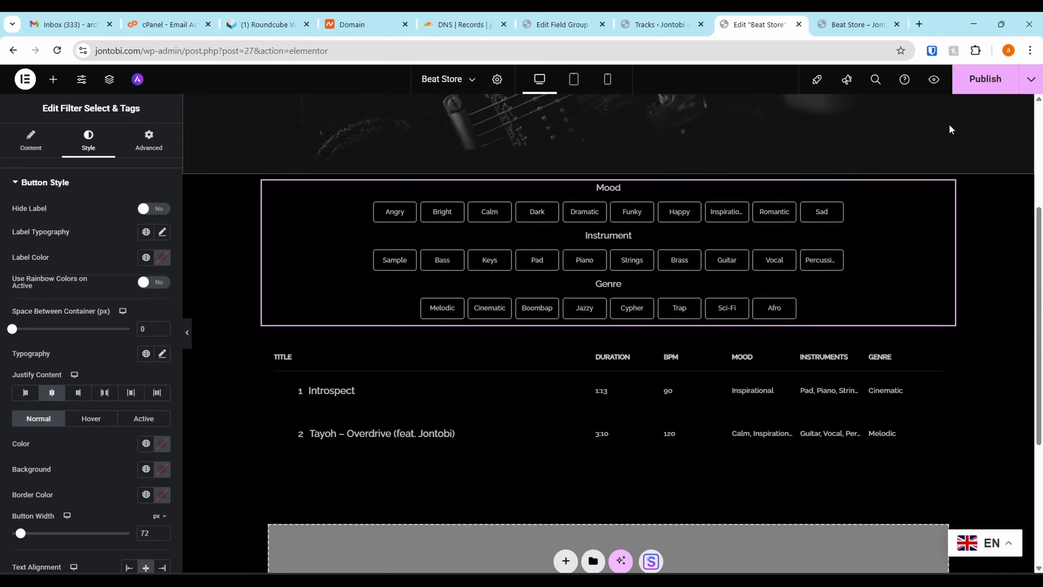
Publish the Beat Store page and review its tag filters on the live site
click(984, 79)
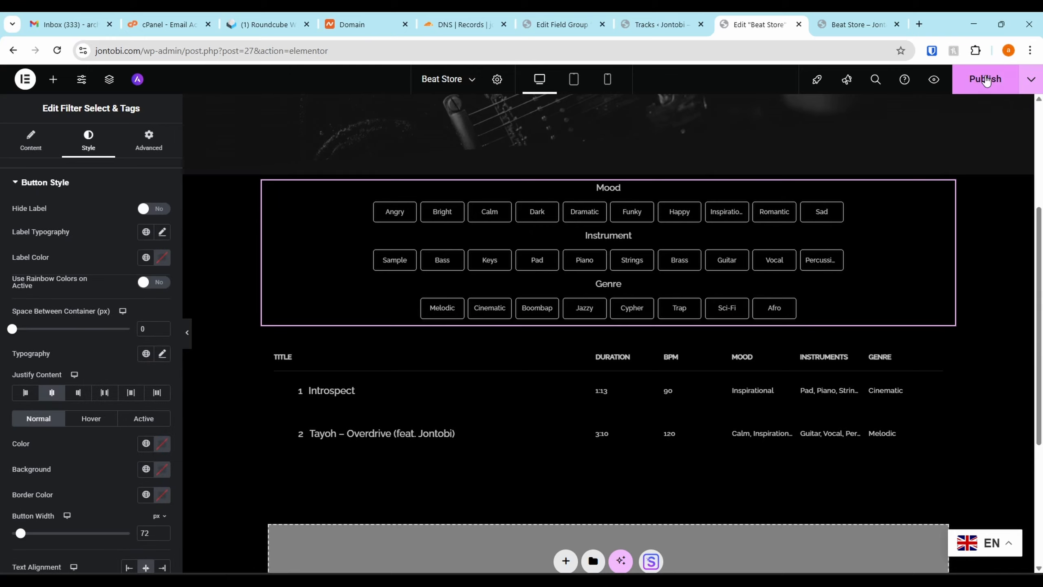
click(820, 20)
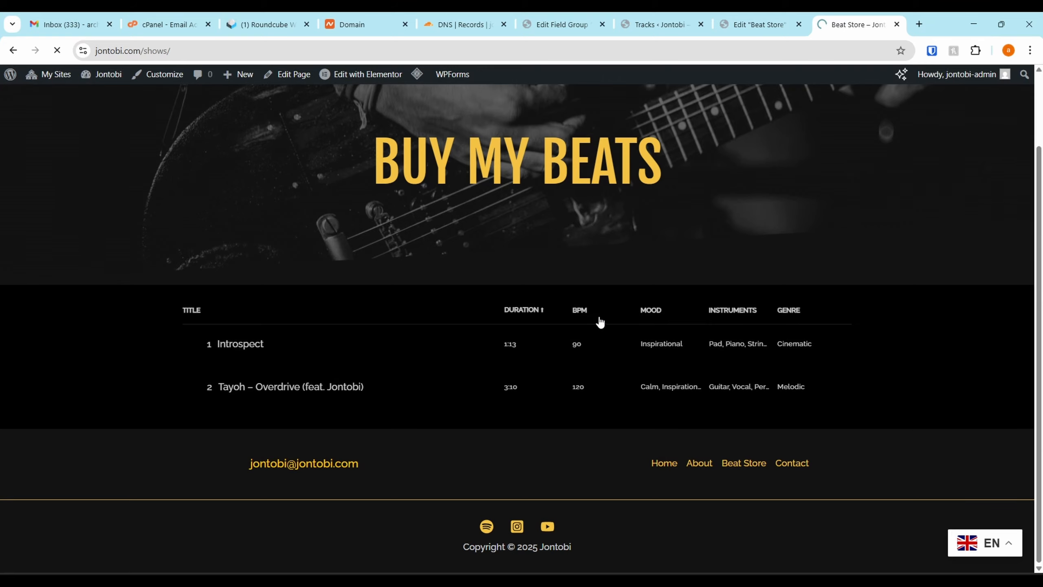
scroll(541, 362, down, 2)
scroll(464, 272, up, 1)
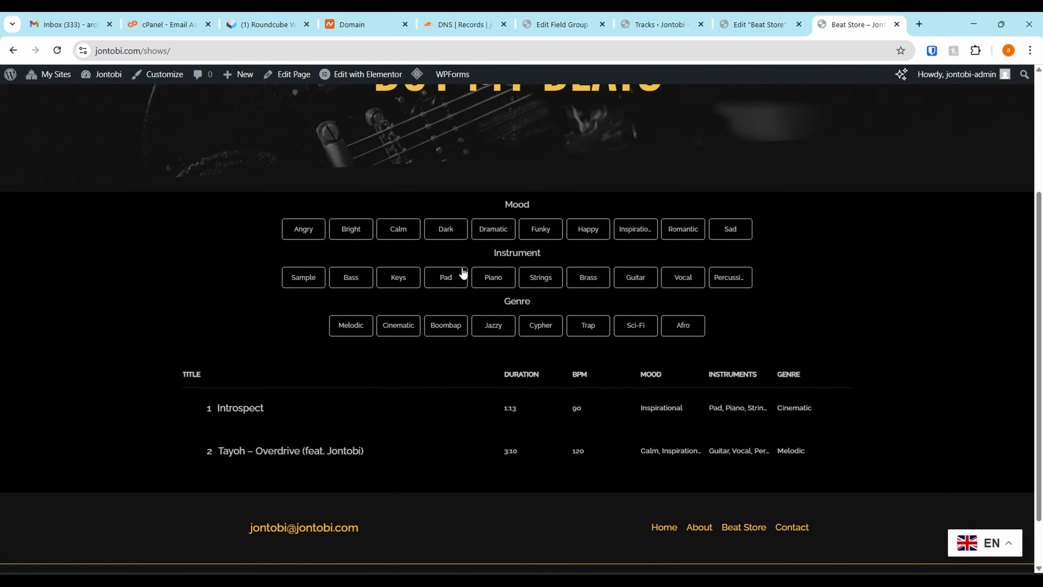
Test the live filters with the Calm mood, the Inspirational mood and the Cinematic genre
click(406, 235)
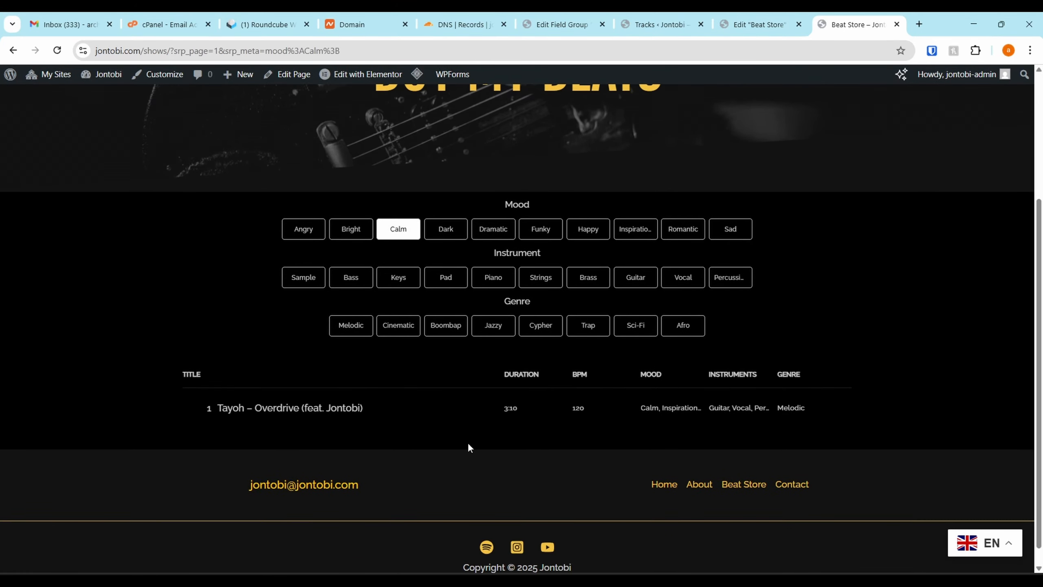
click(402, 229)
click(406, 236)
click(407, 237)
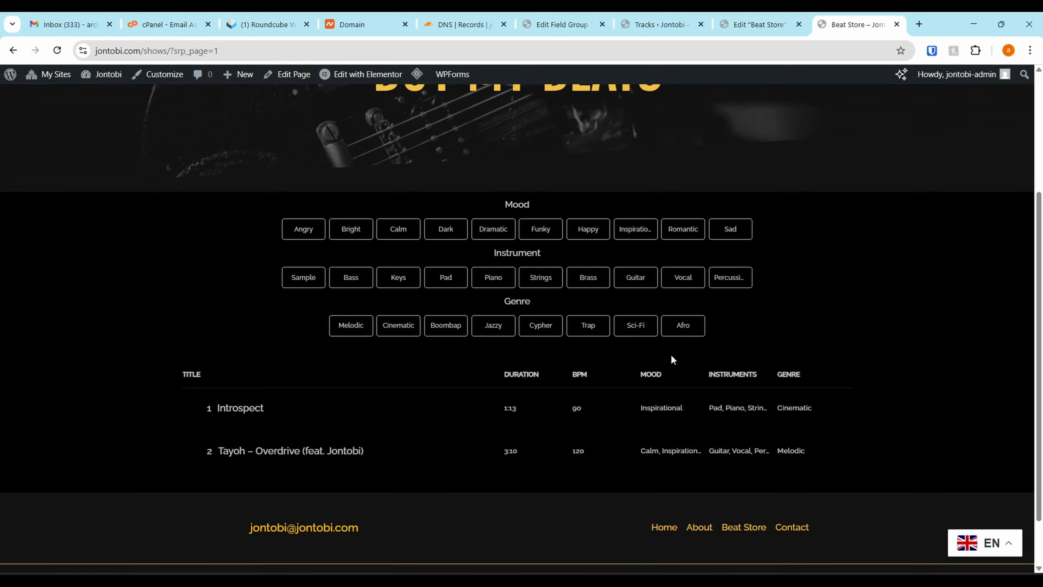
click(638, 233)
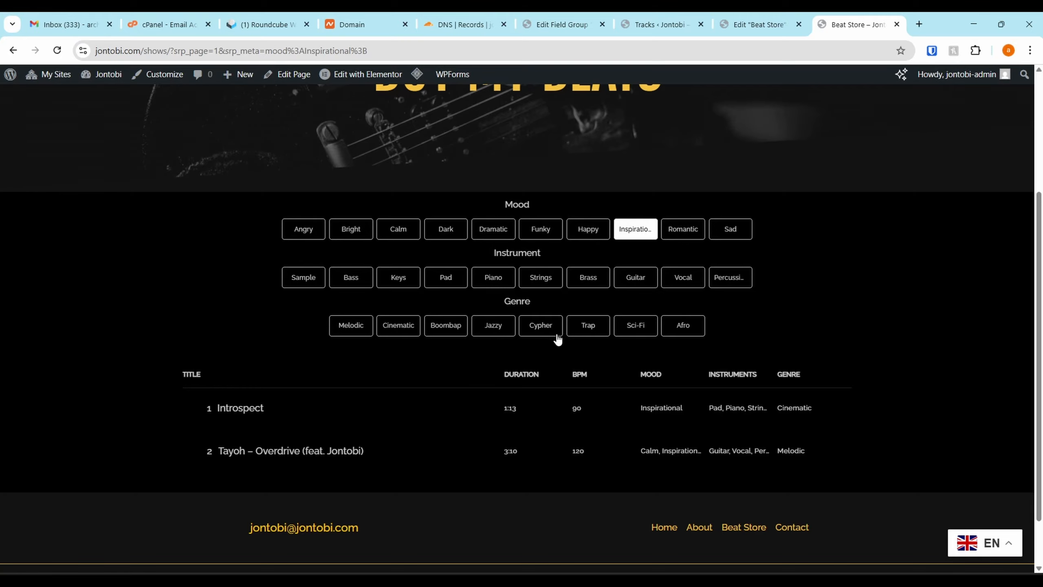
click(407, 326)
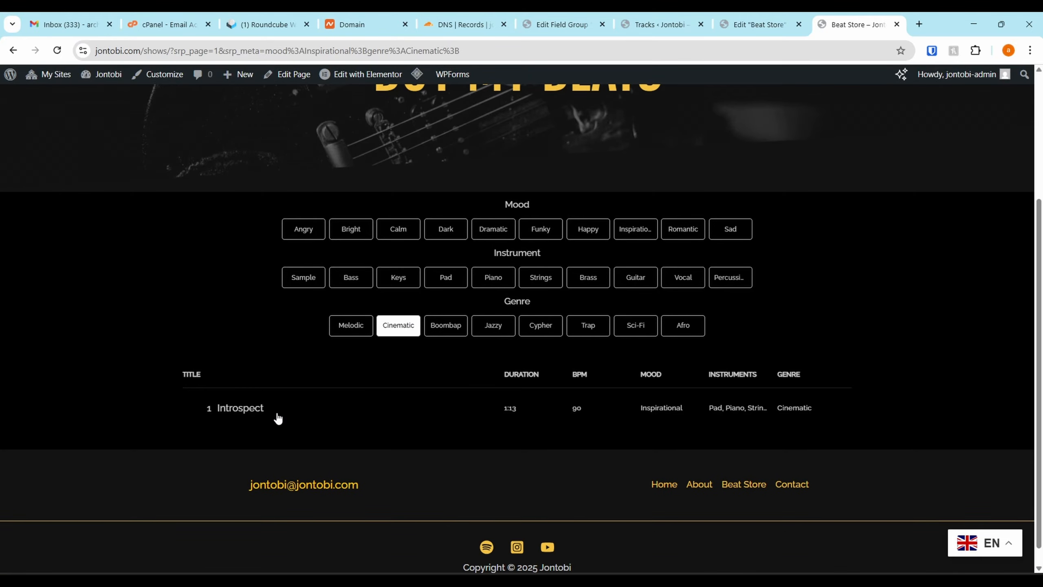
Return to the page editor and insert a single-column flexbox container with downward direction above the tag filters
key(ctrl+Page_Up)
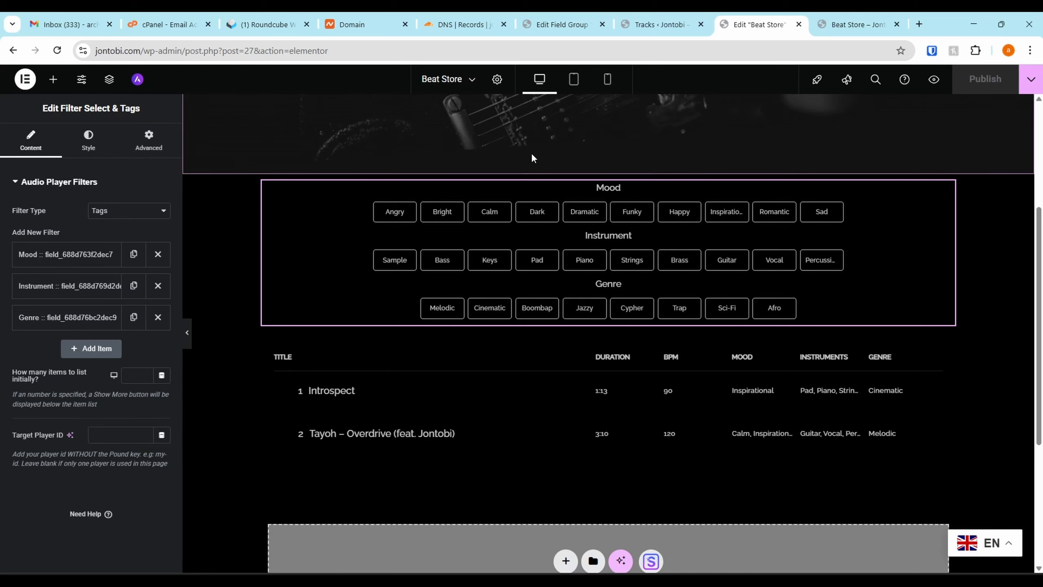
scroll(209, 193, up, 1)
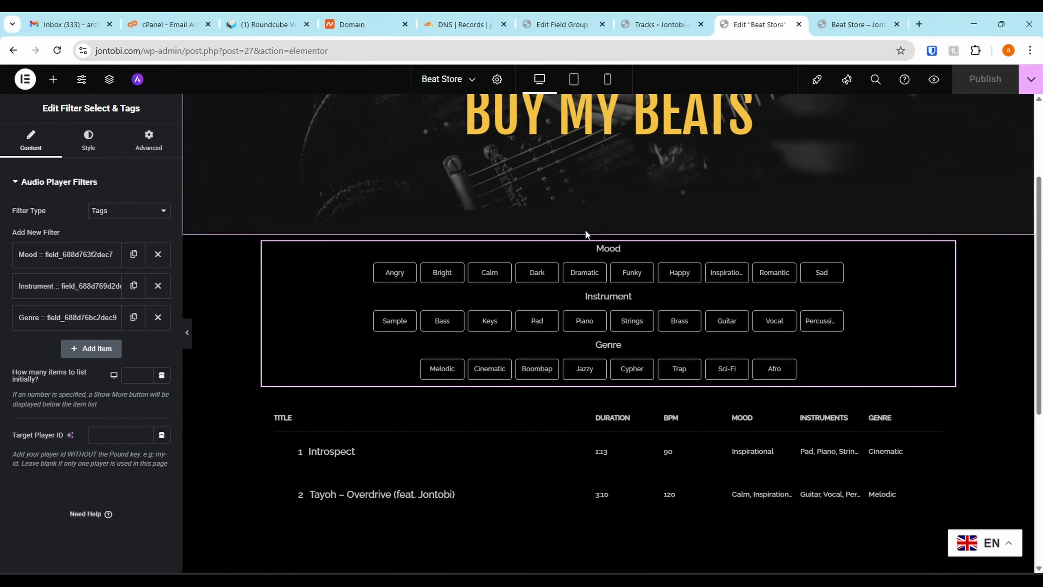
click(593, 229)
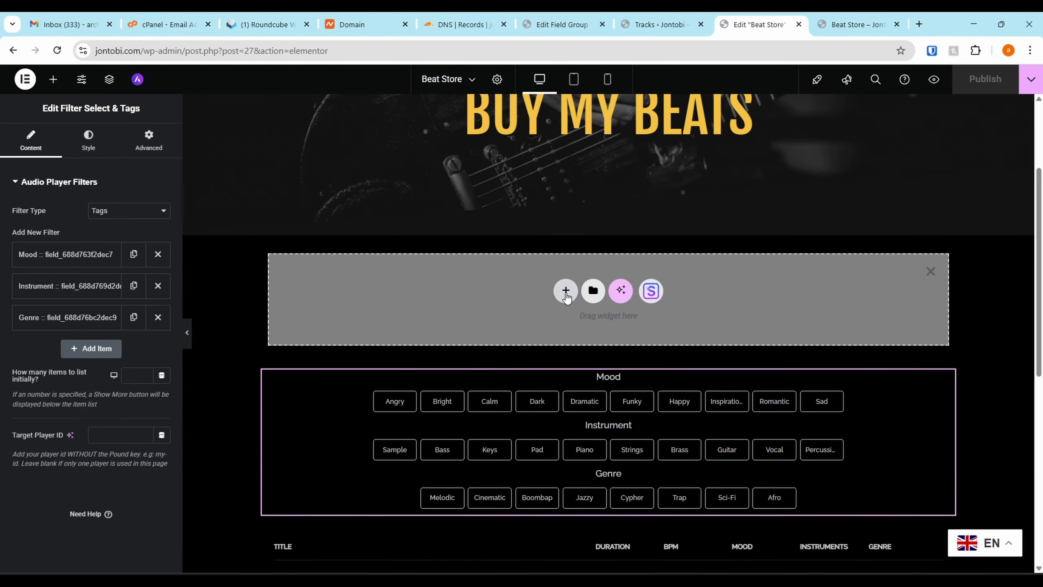
click(566, 290)
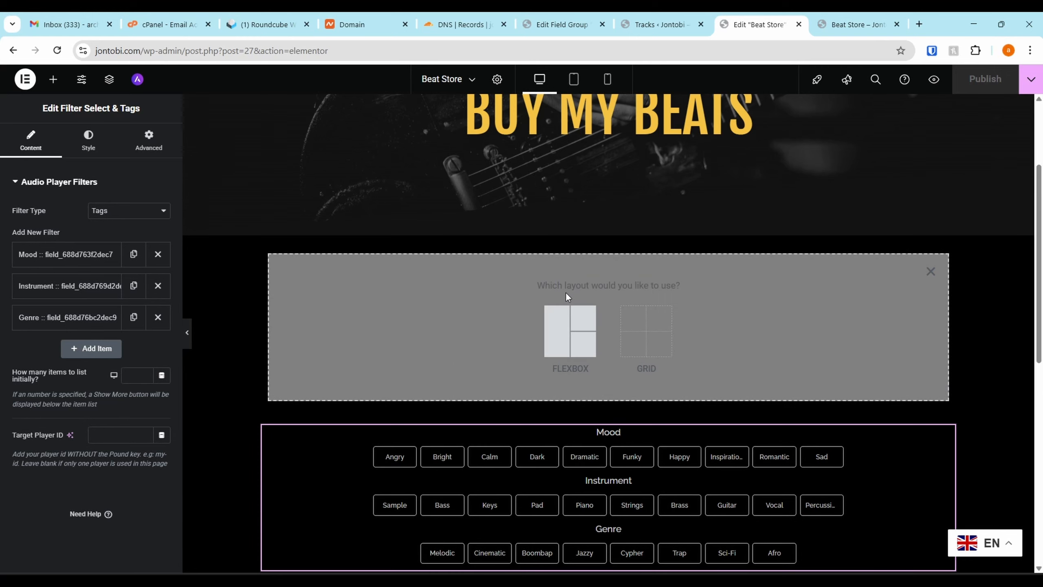
click(572, 321)
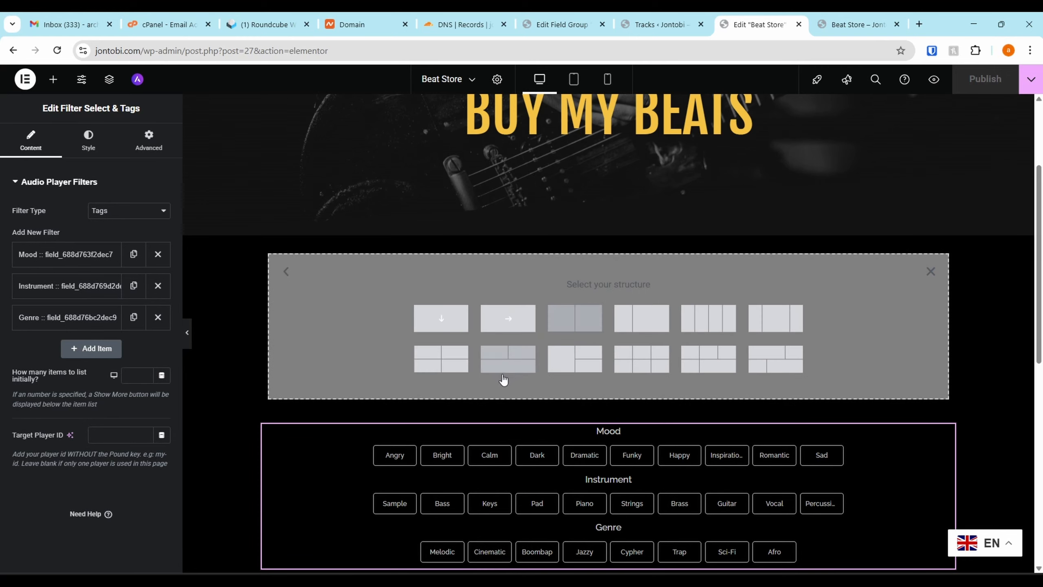
click(437, 325)
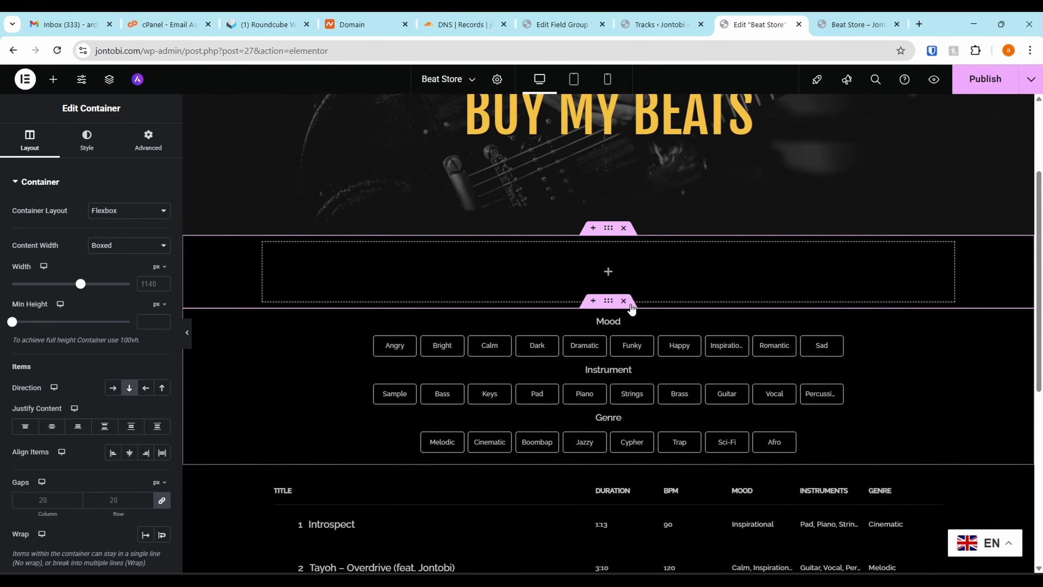
Add the Sonaar Search Tracklist widget to the empty container above the tag filters
click(610, 272)
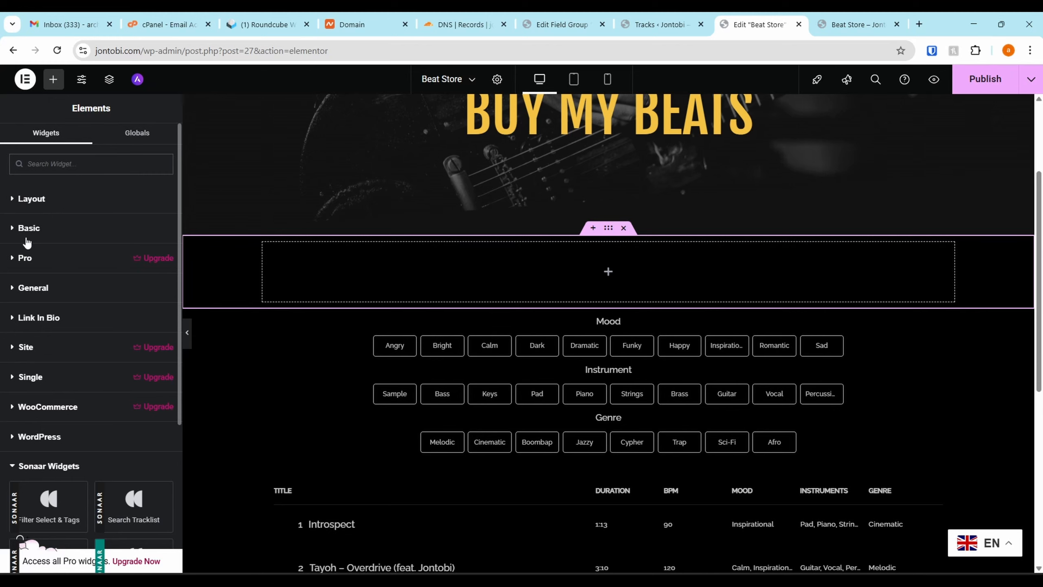
scroll(27, 243, down, 4)
drag(127, 332, 525, 262)
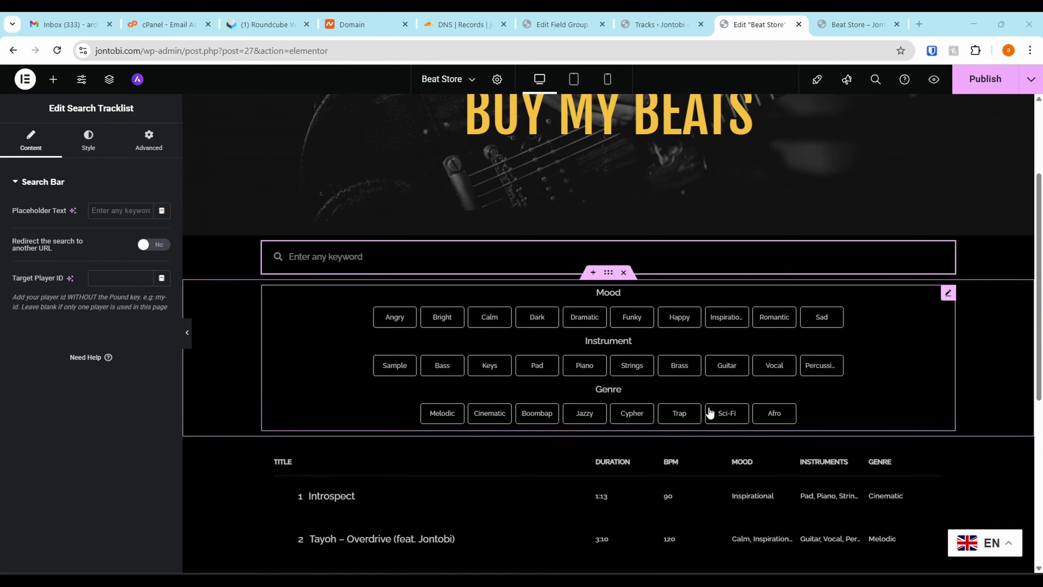
Try the keyword "int" in the new search bar within the editor, and clear it
click(349, 258)
text(int)
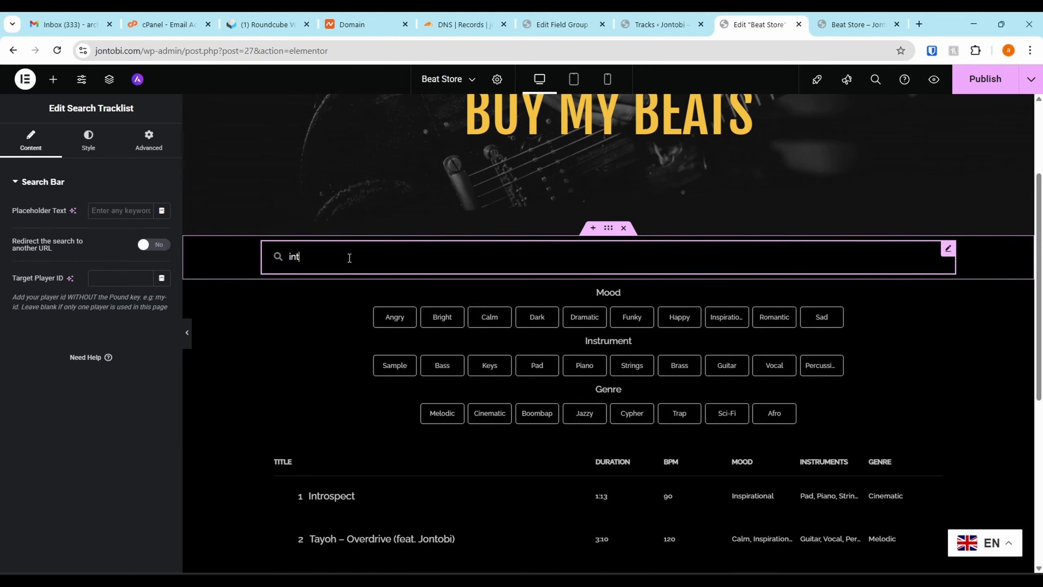
key(BackSpace)
key(BackSpace)
key(BackSpace)
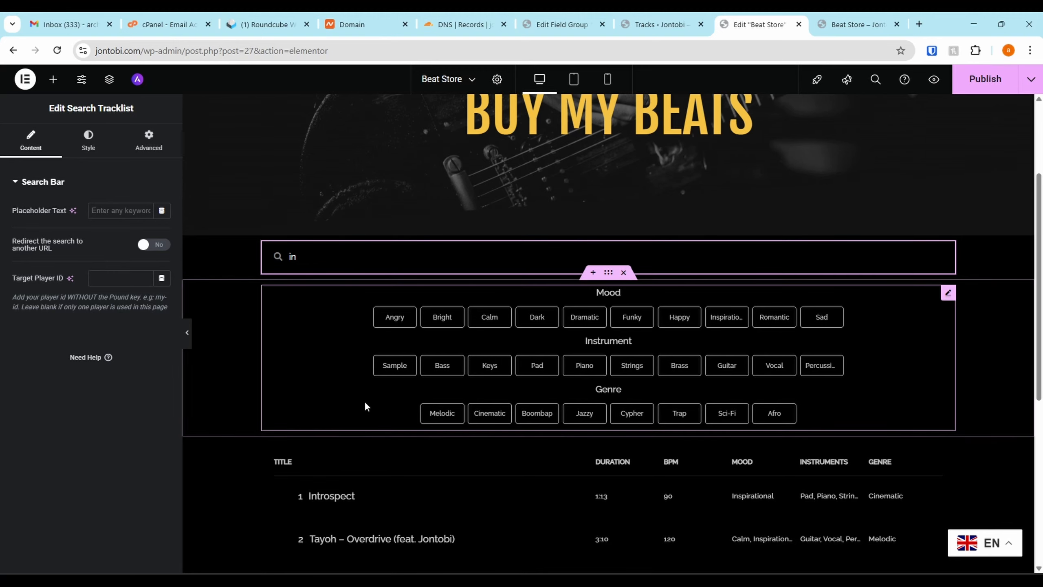
Publish the page with the search bar, and clear the Happy, Strings and Trap filters on the live Beat Store page
click(973, 78)
click(841, 20)
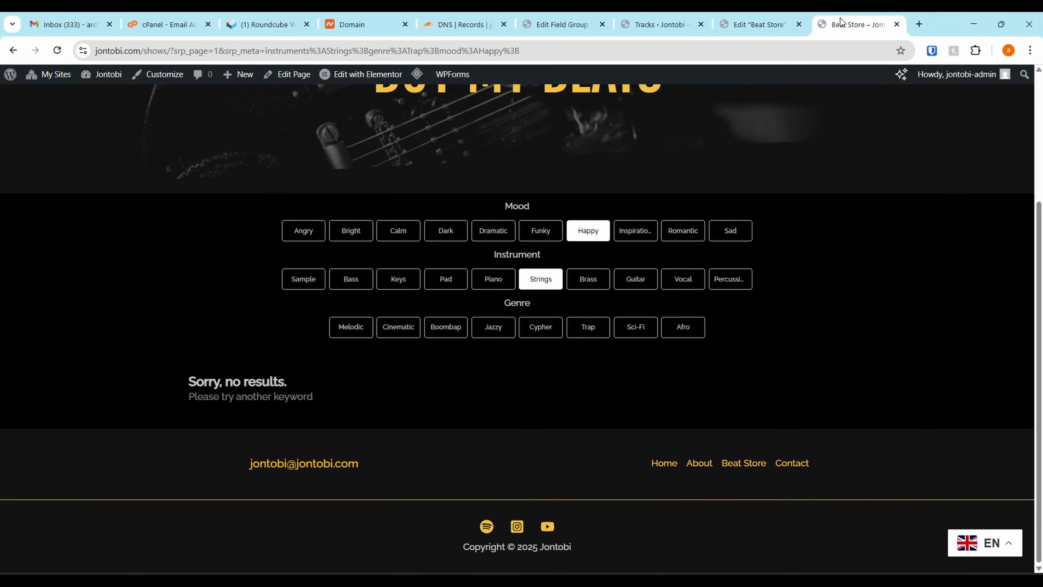
click(588, 309)
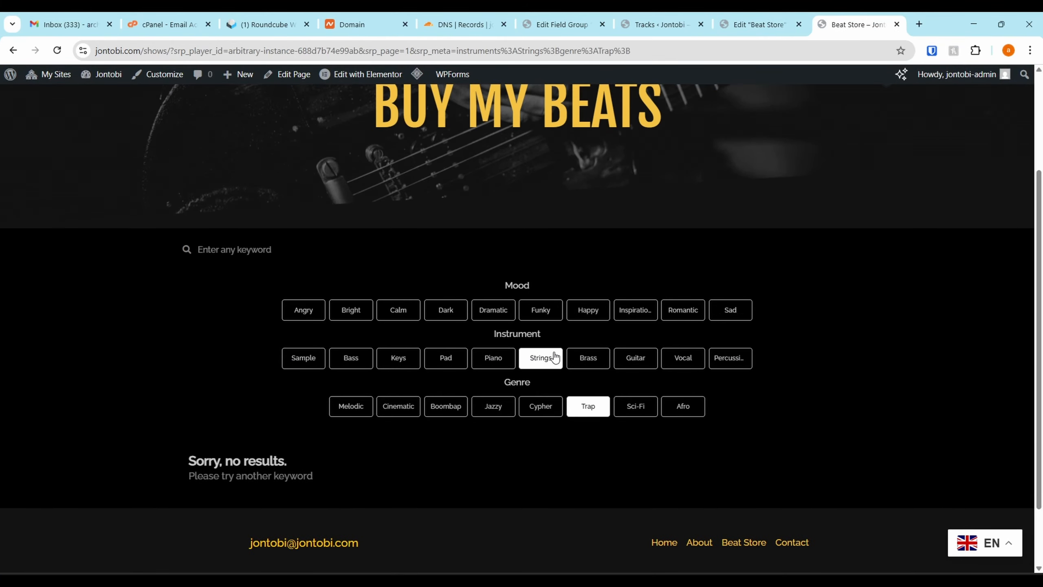
click(540, 358)
click(585, 419)
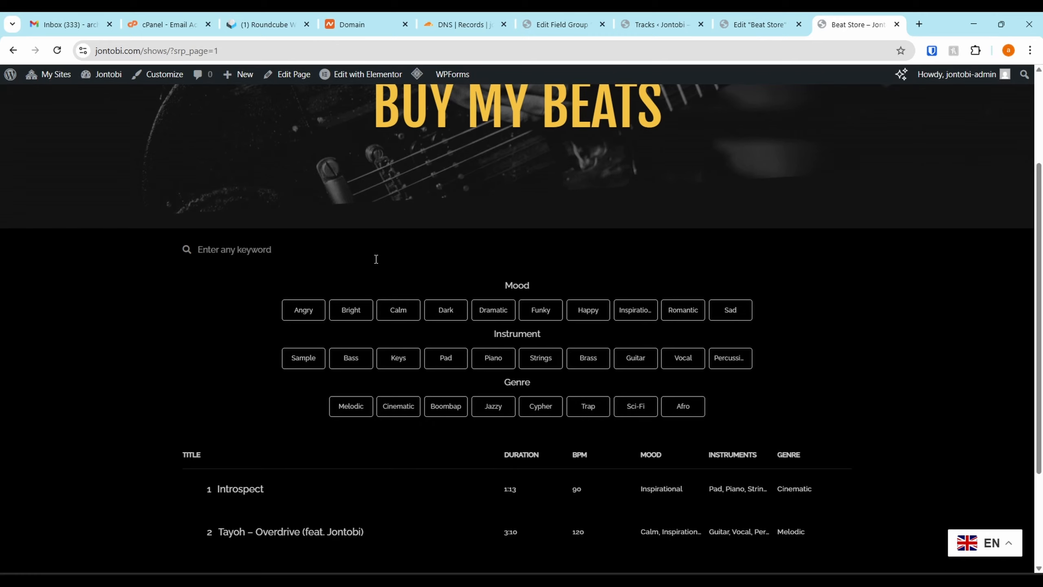
Search the live tracklist for "Jon" and clear the keyword
text(Jon)
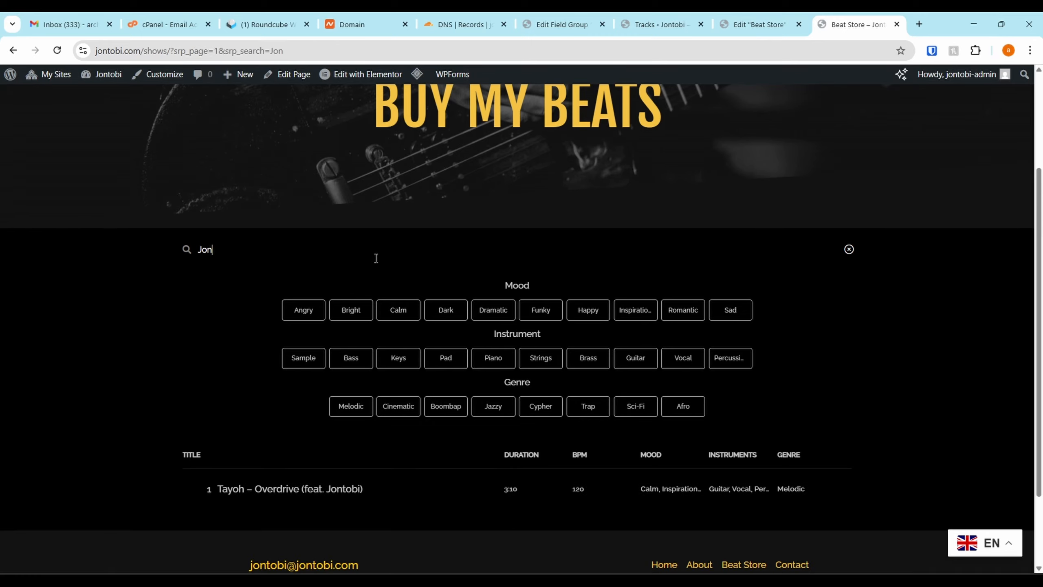
scroll(334, 468, down, 2)
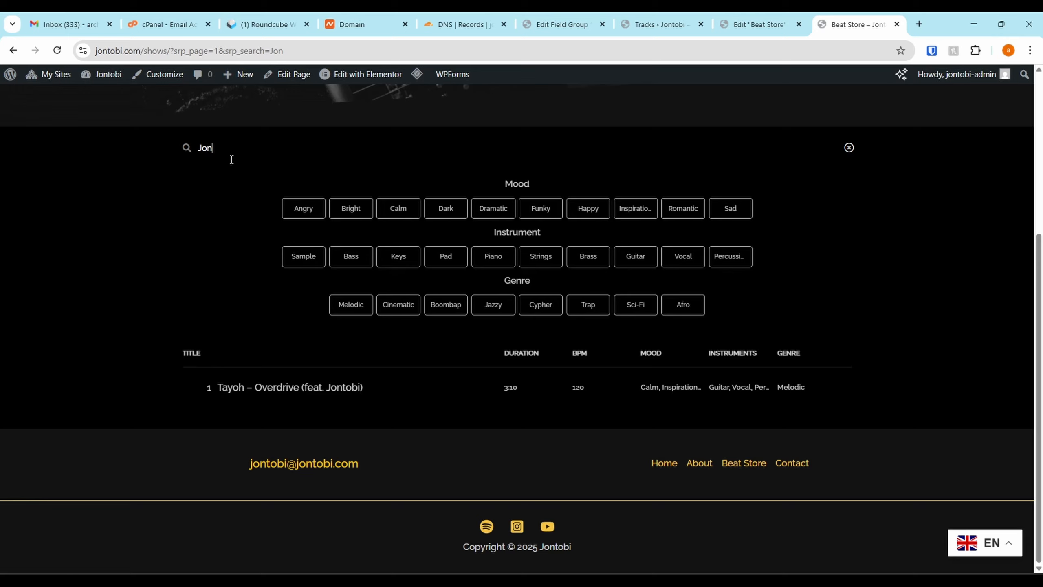
key(BackSpace)
key(BackSpace)
key(BackSpace)
Search the live tracklist for "Intro" and play the Introspect track
text(Int)
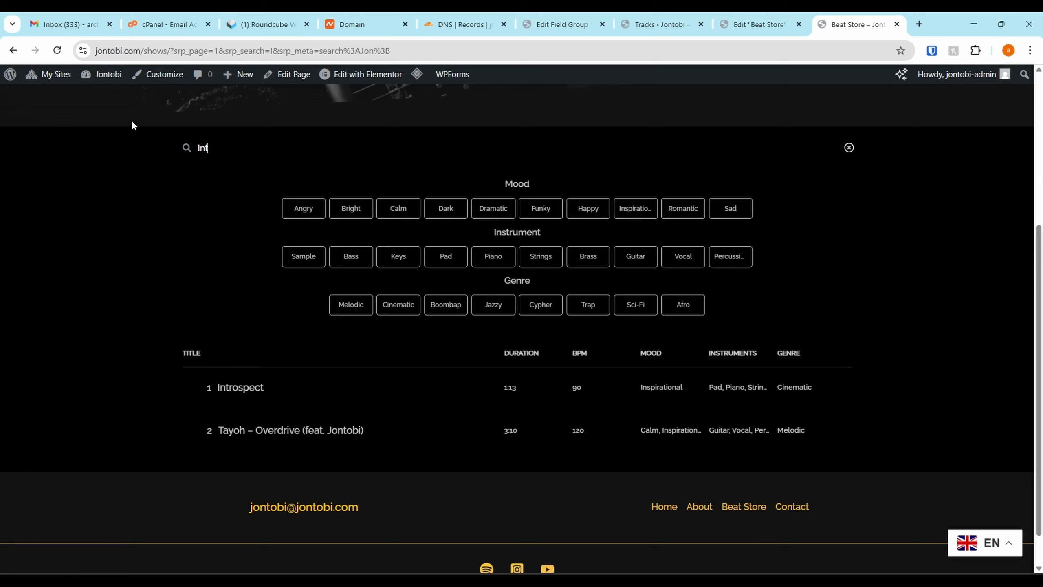
text(ro)
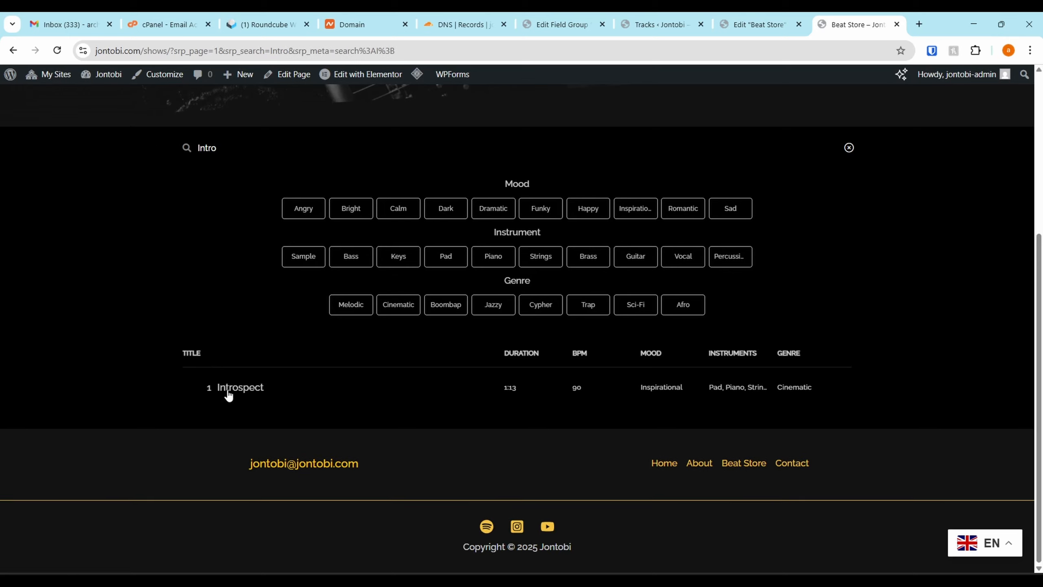
click(227, 392)
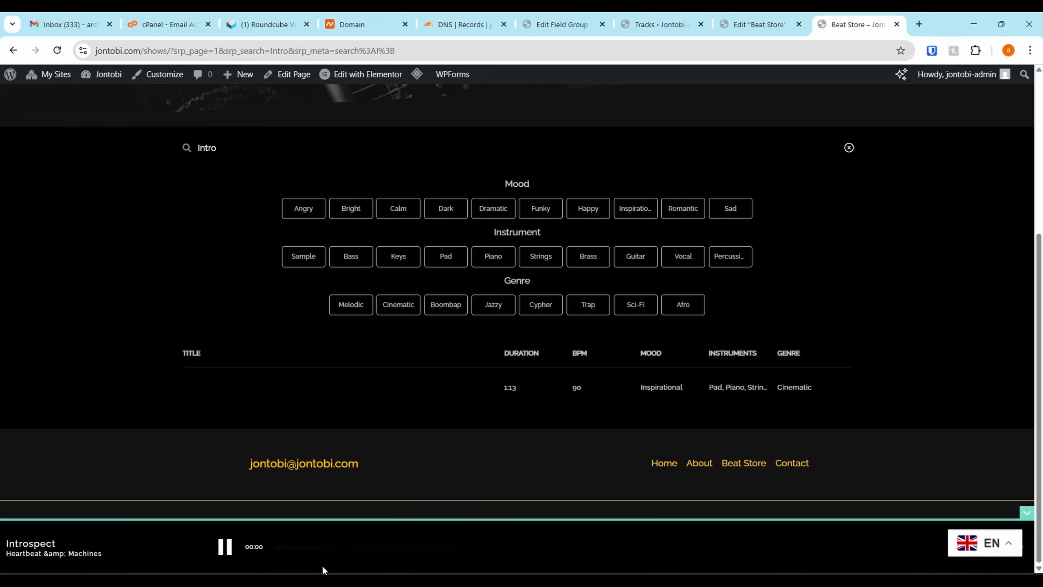